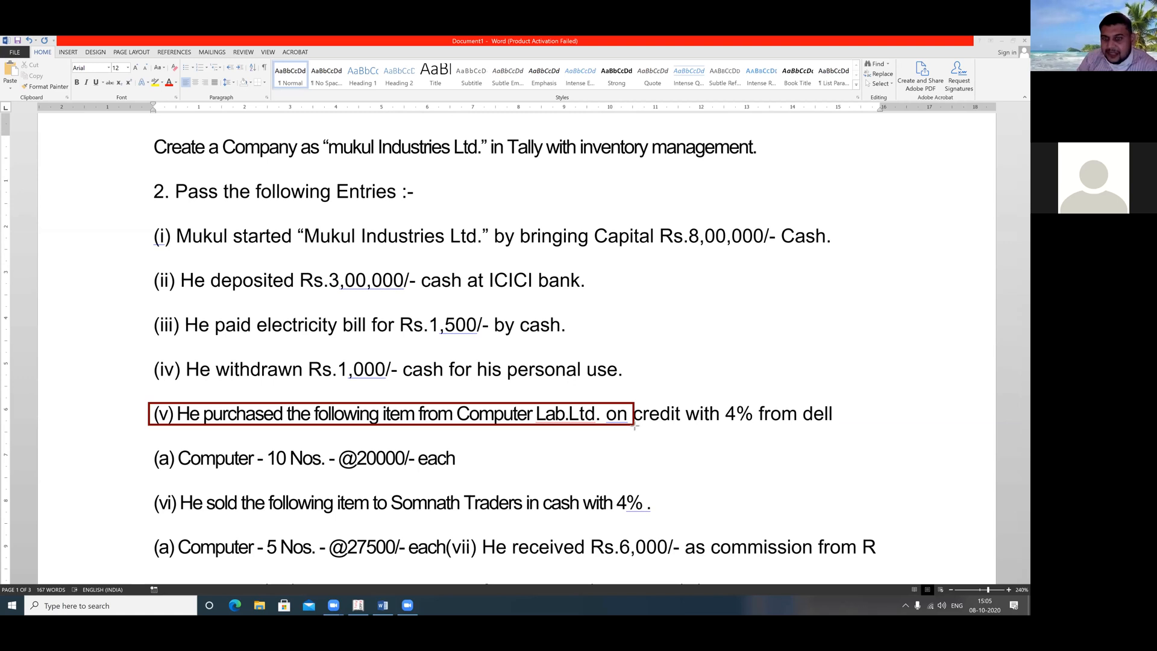
# Delete the trailing words 'with 4% from dell' from purchase item (v)
pyautogui.moveTo(711, 425); pyautogui.dragTo(847, 428)
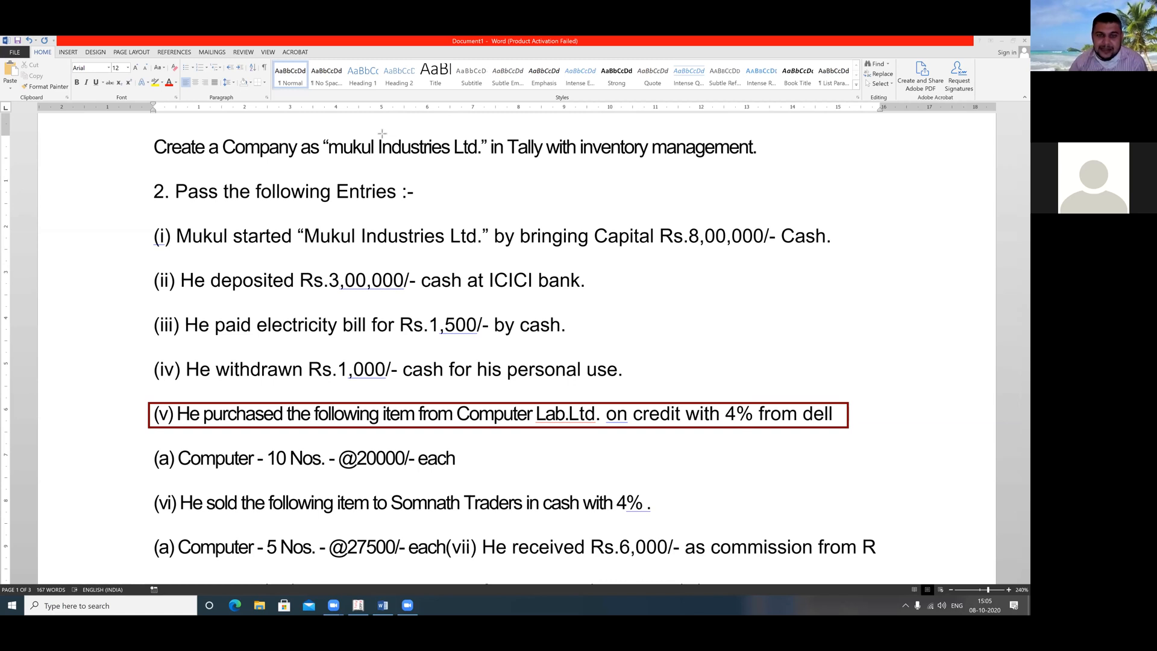
pyautogui.click(839, 415)
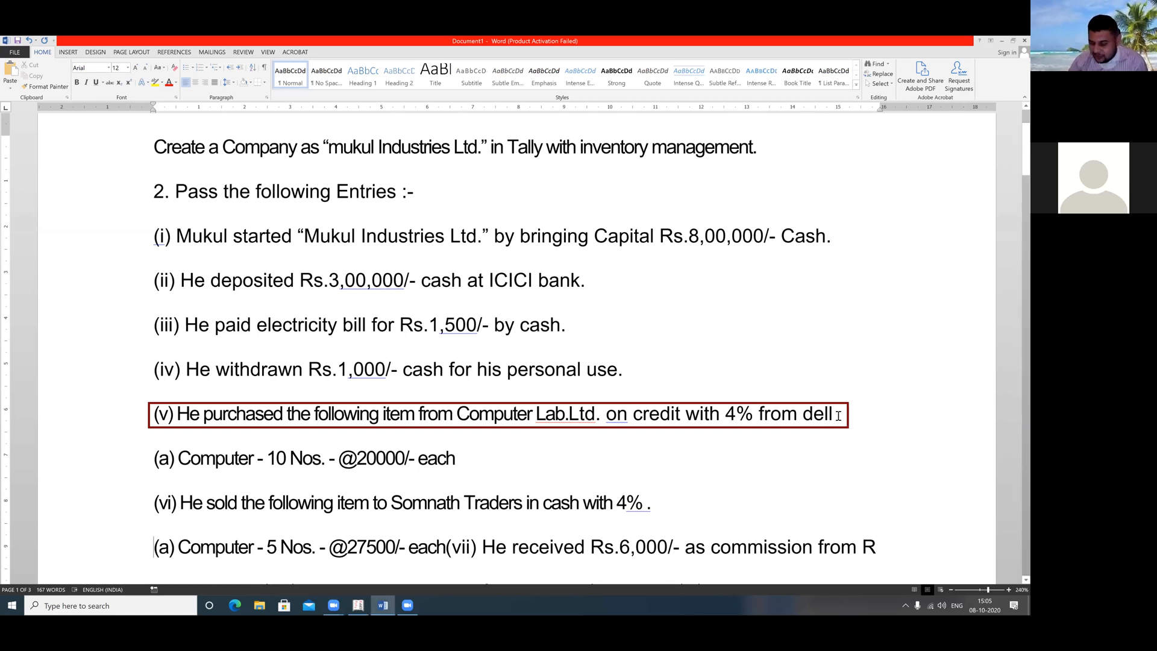
pyautogui.press('BackSpace')
pyautogui.press('BackSpace')
pyautogui.press('BackSpace')
pyautogui.press('BackSpace')
pyautogui.press('BackSpace')
pyautogui.press('BackSpace')
pyautogui.press('BackSpace')
pyautogui.press('BackSpace')
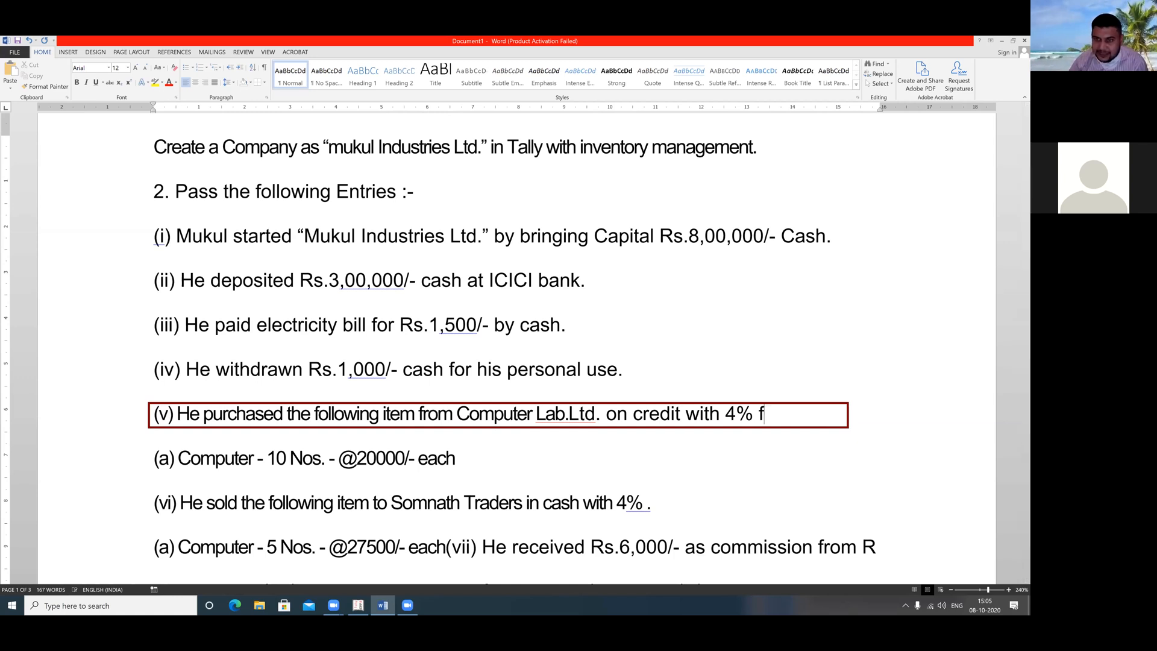
pyautogui.press('BackSpace')
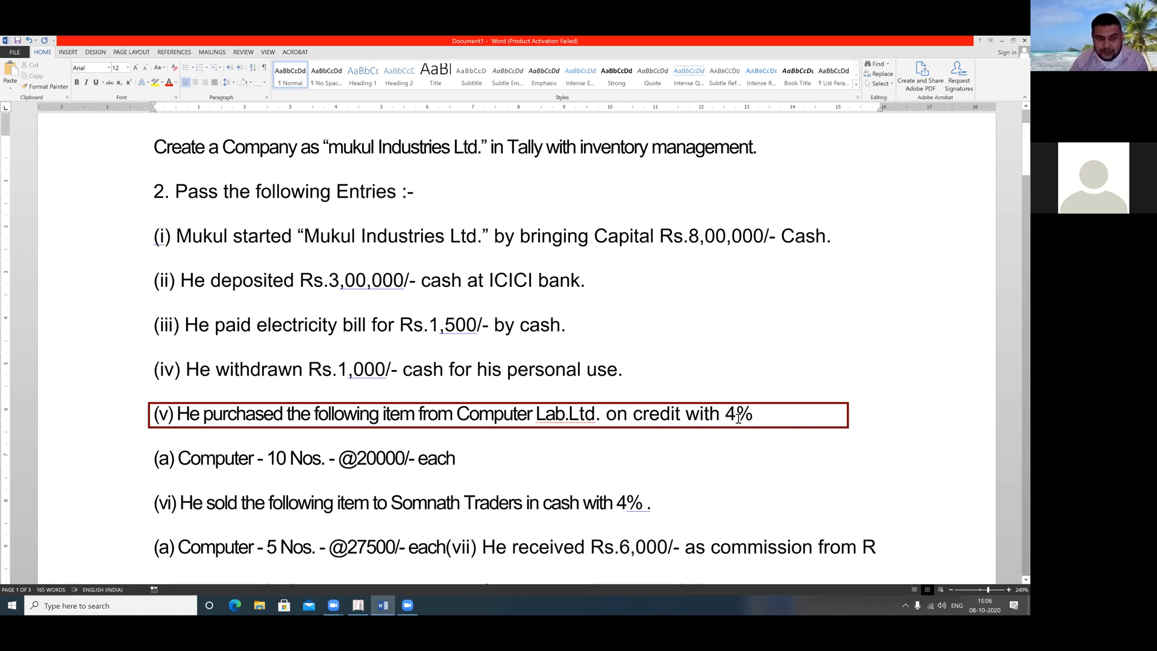
pyautogui.click(785, 426)
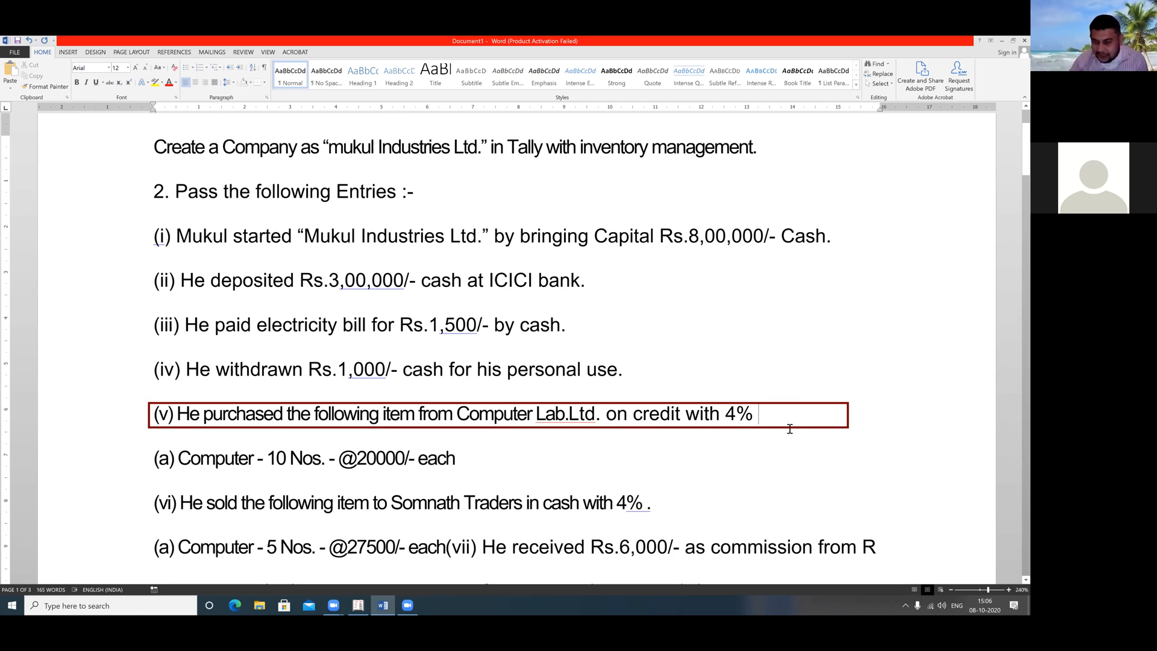
pyautogui.press('BackSpace')
pyautogui.press('BackSpace')
pyautogui.press('BackSpace')
pyautogui.press('BackSpace')
pyautogui.press('BackSpace')
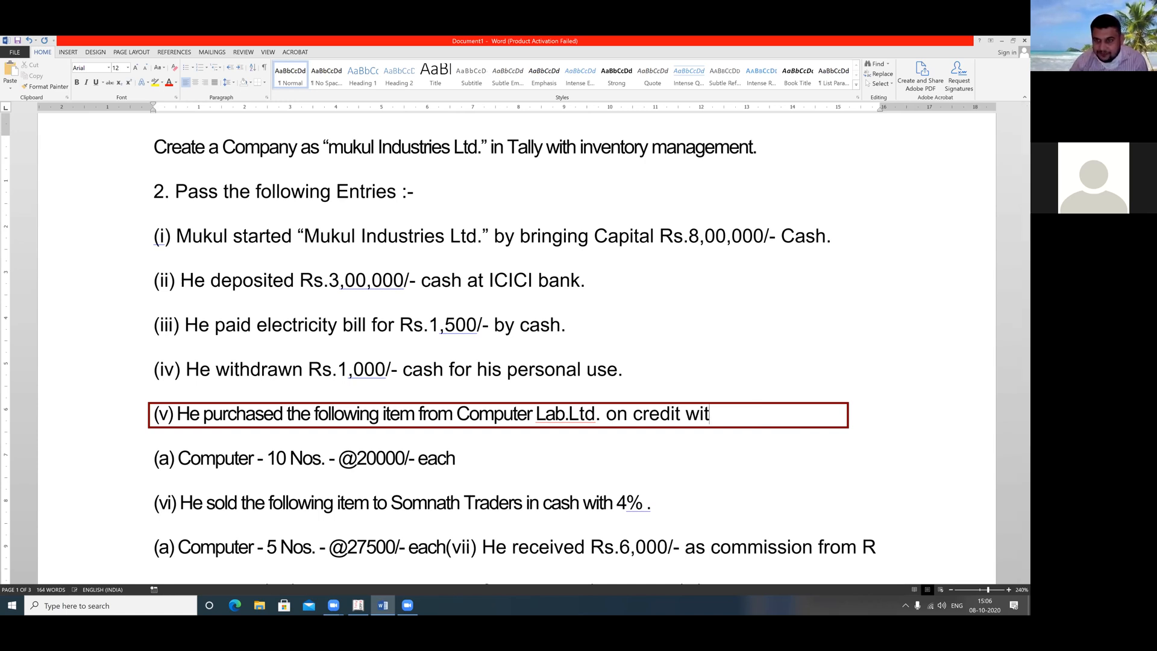
pyautogui.press('BackSpace')
pyautogui.press('BackSpace')
pyautogui.press('BackSpace')
pyautogui.press('BackSpace')
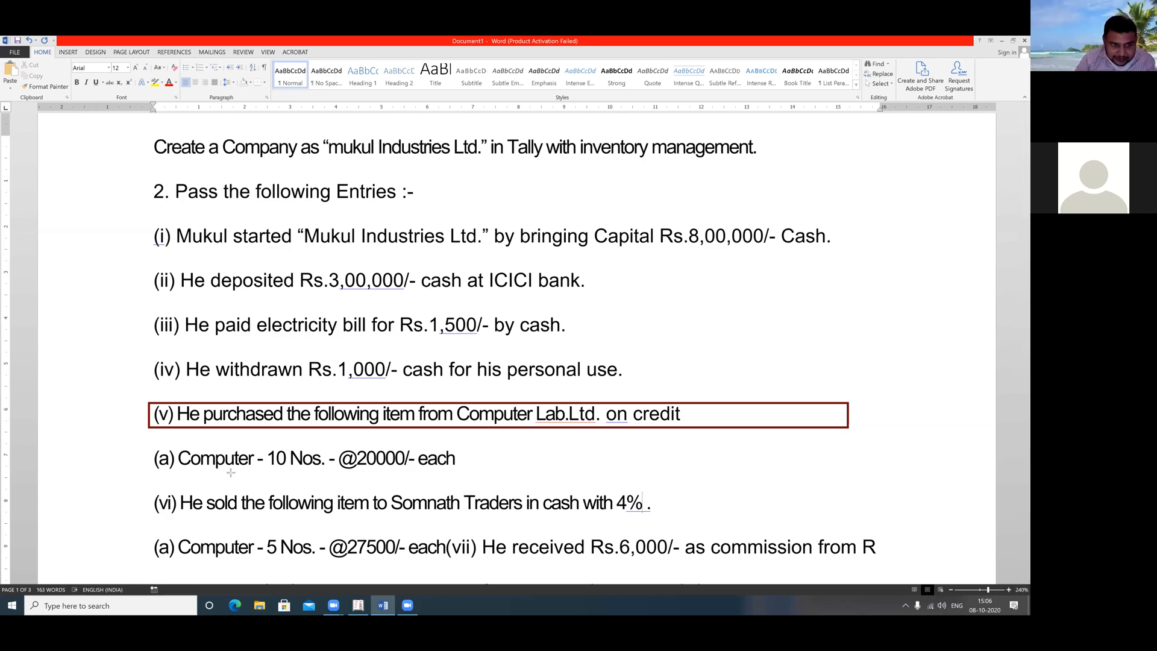
pyautogui.moveTo(138, 447); pyautogui.dragTo(289, 476)
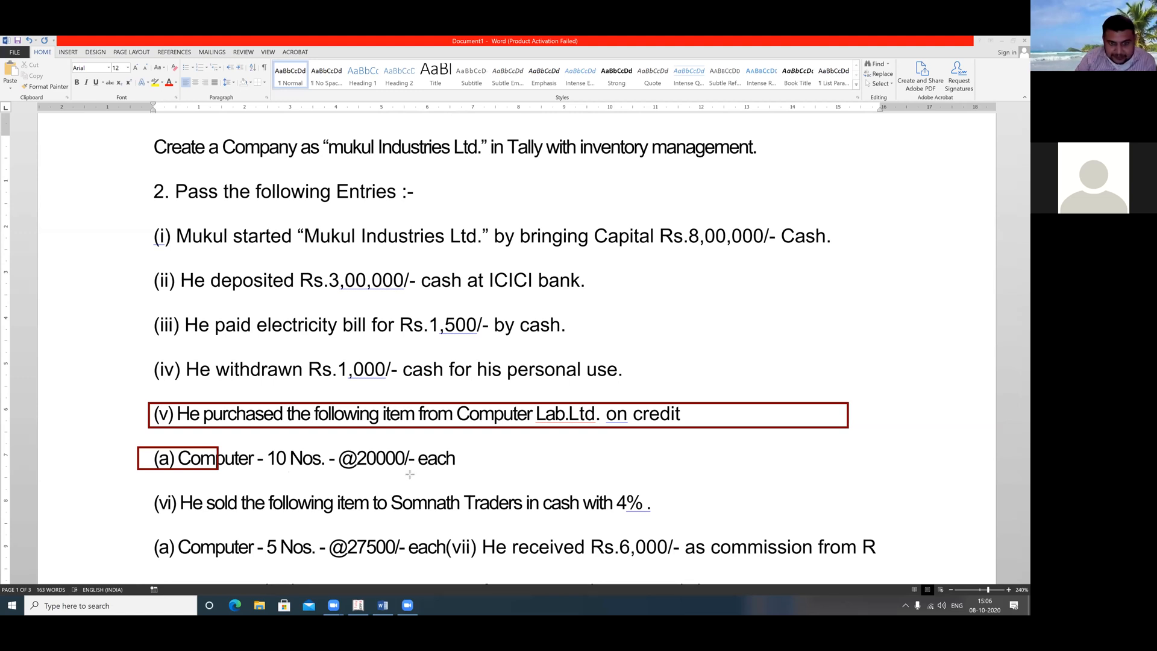
pyautogui.moveTo(410, 474); pyautogui.dragTo(474, 473)
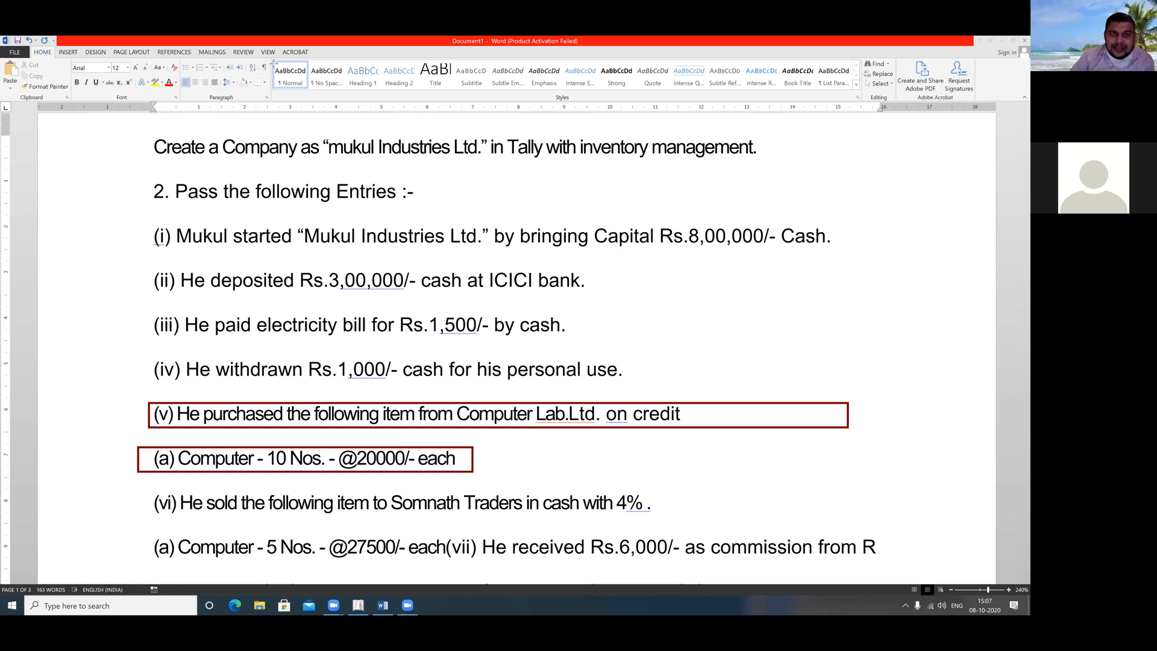
pyautogui.click(408, 460)
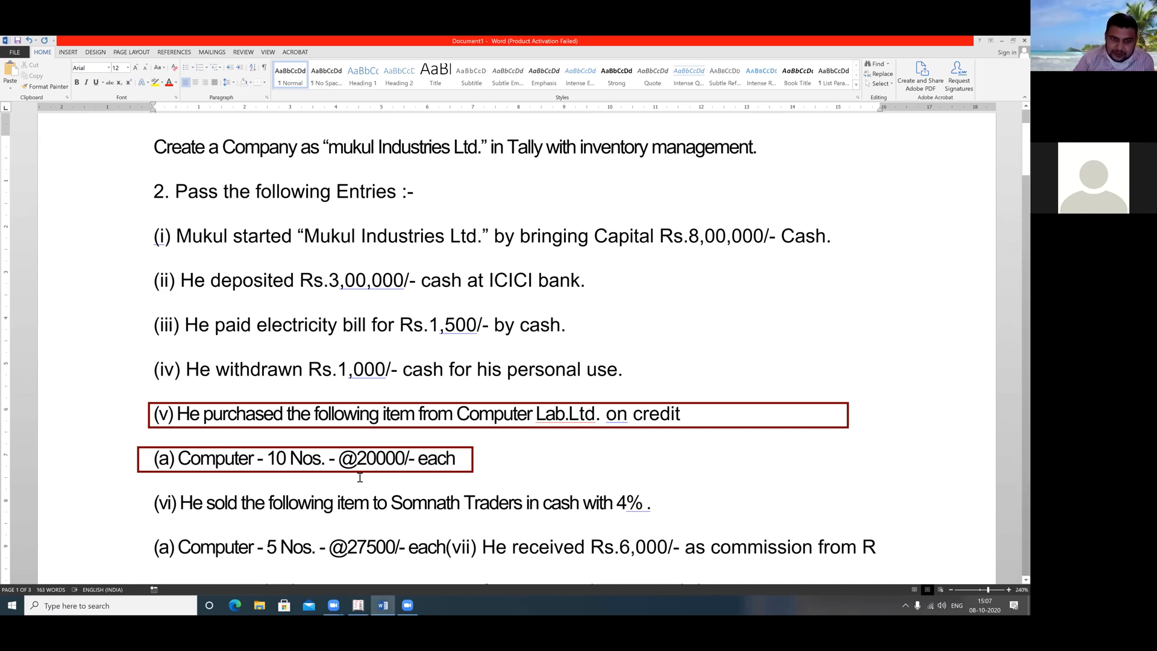
pyautogui.press('BackSpace')
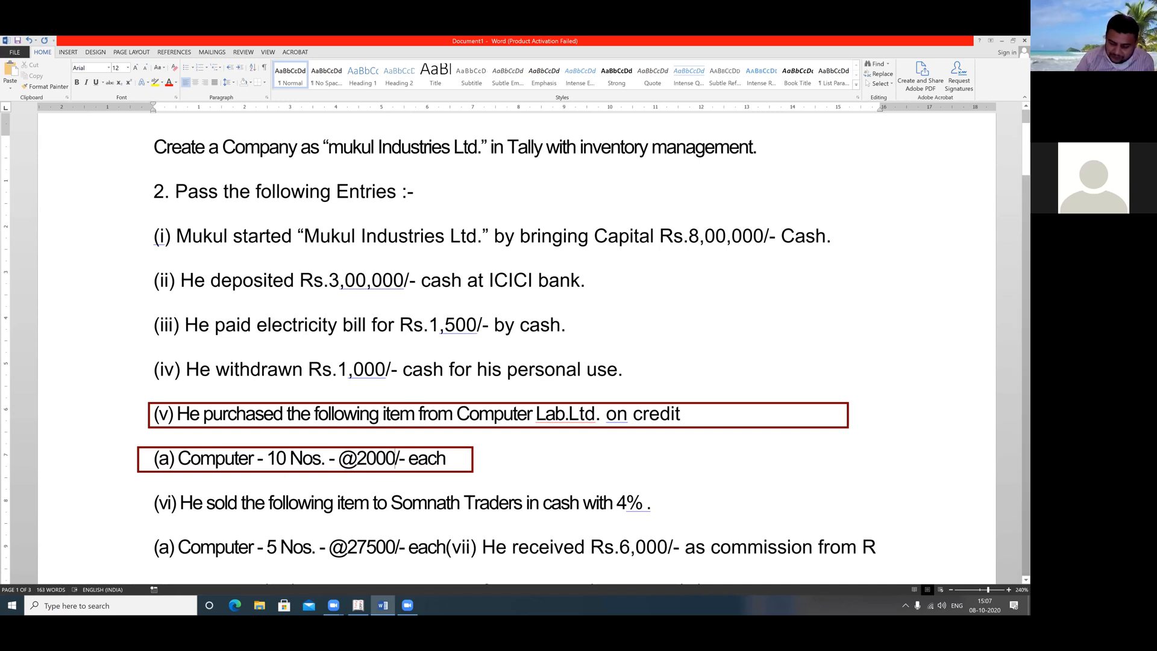
pyautogui.press('BackSpace')
pyautogui.write('5')
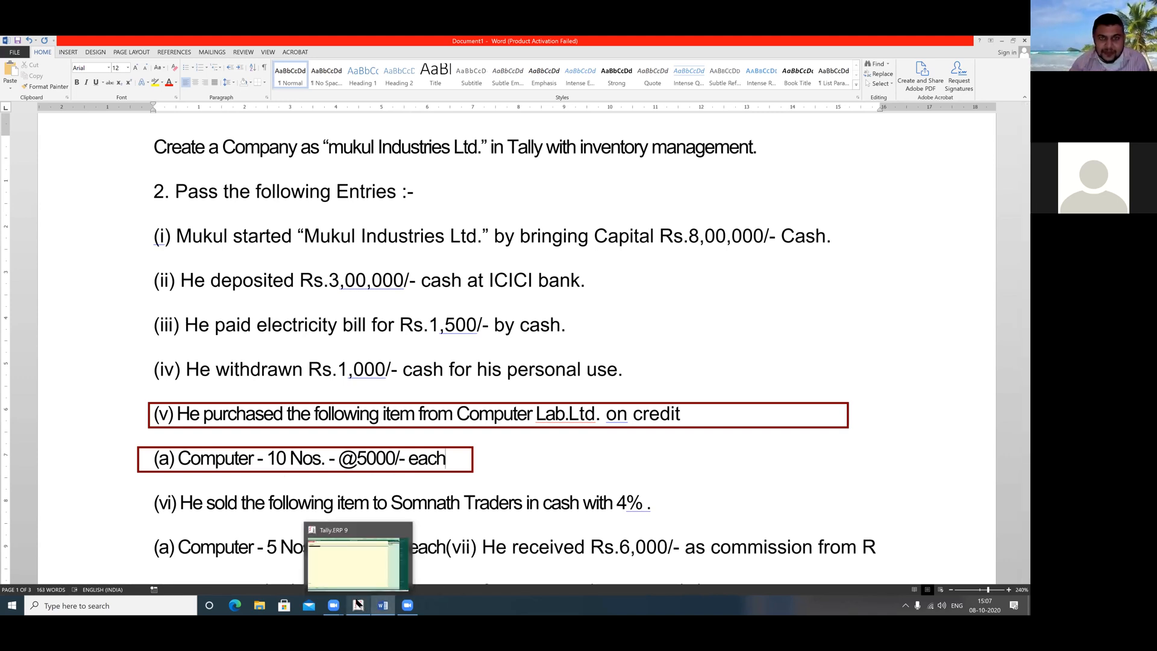
pyautogui.click(358, 604)
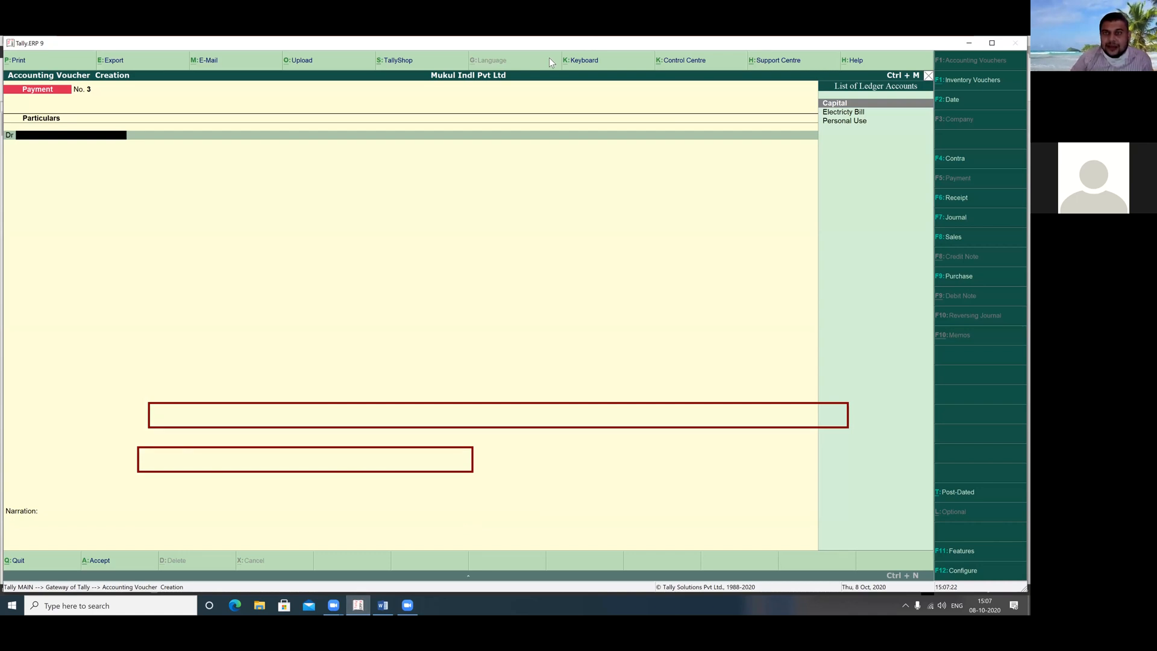
# Quit the unfinished payment voucher and open Stock Groups > Create from Inventory Info
pyautogui.press('Escape')
pyautogui.press('Return')
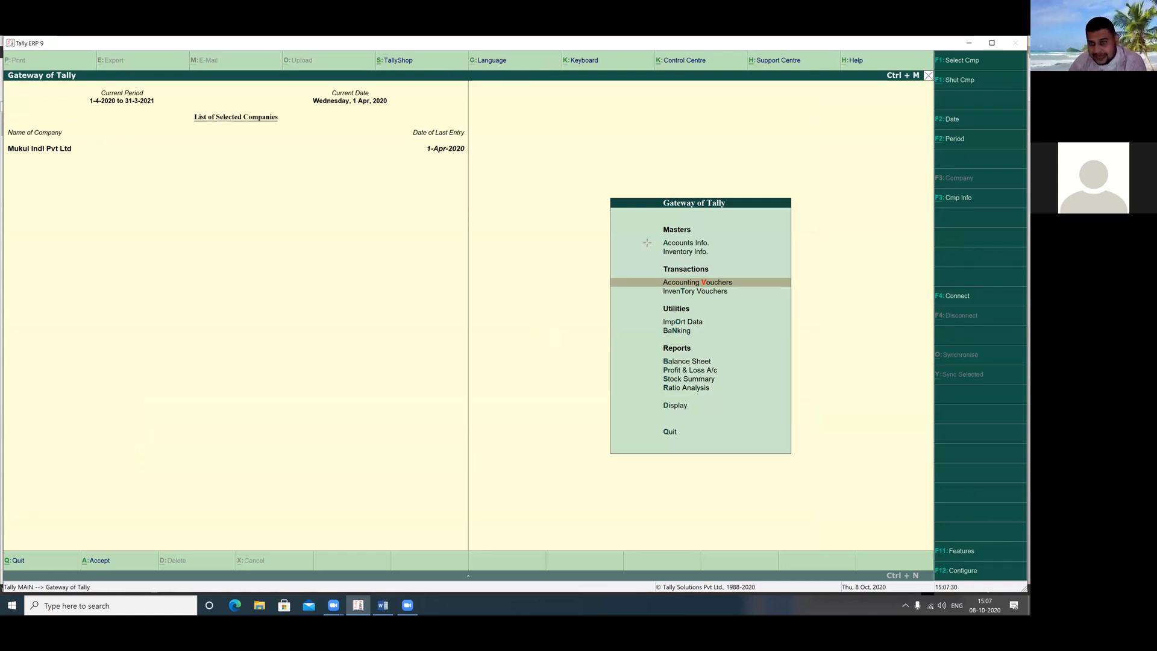
pyautogui.moveTo(646, 242); pyautogui.dragTo(727, 263)
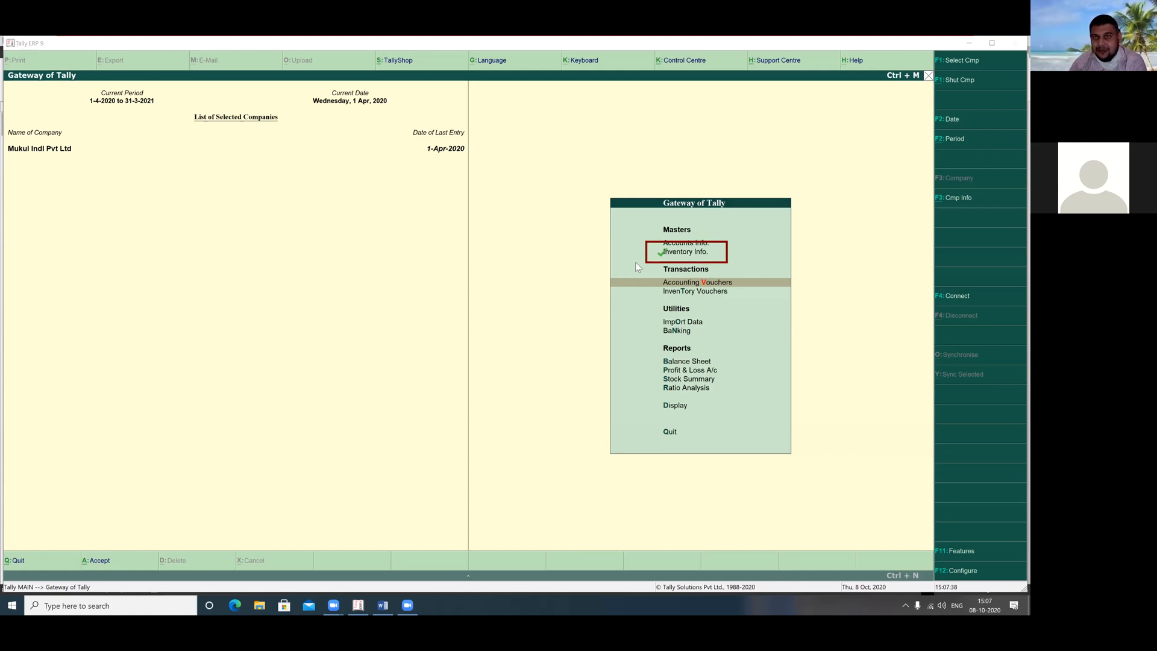
pyautogui.click(670, 252)
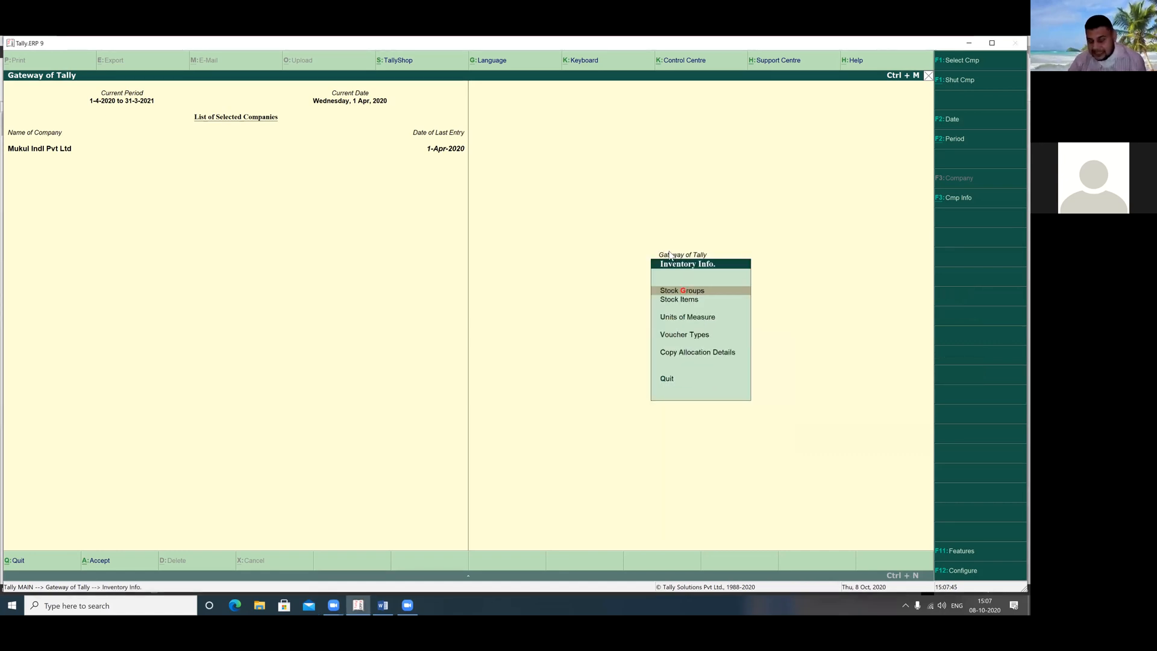
pyautogui.click(670, 254)
pyautogui.click(670, 254)
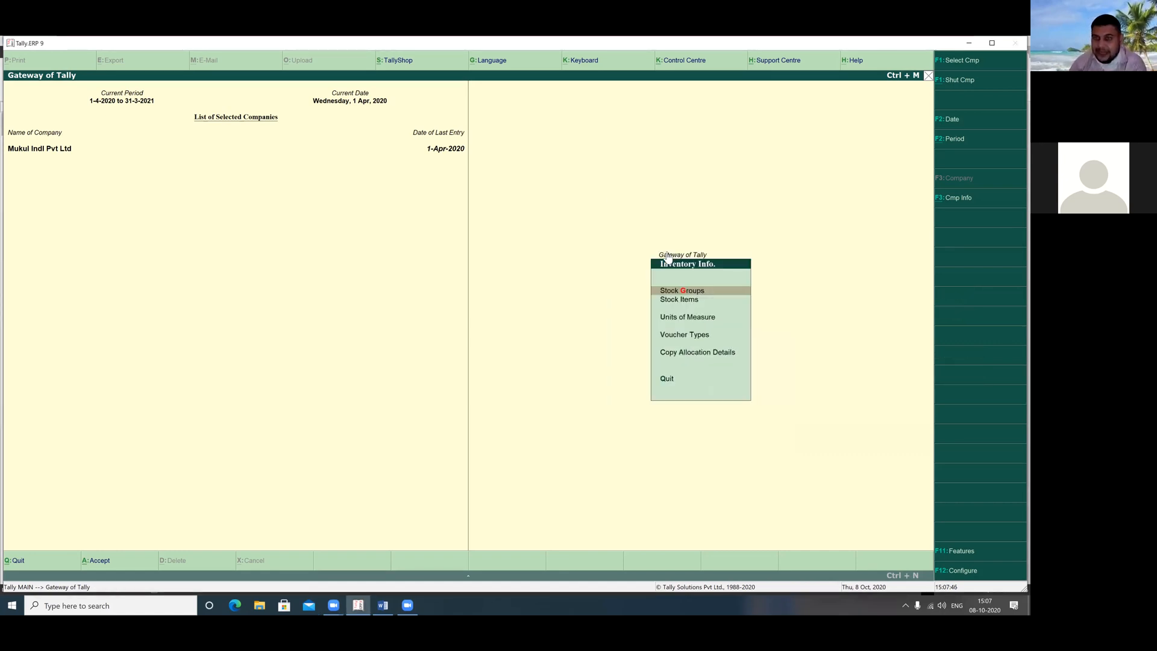
pyautogui.click(679, 296)
pyautogui.click(679, 300)
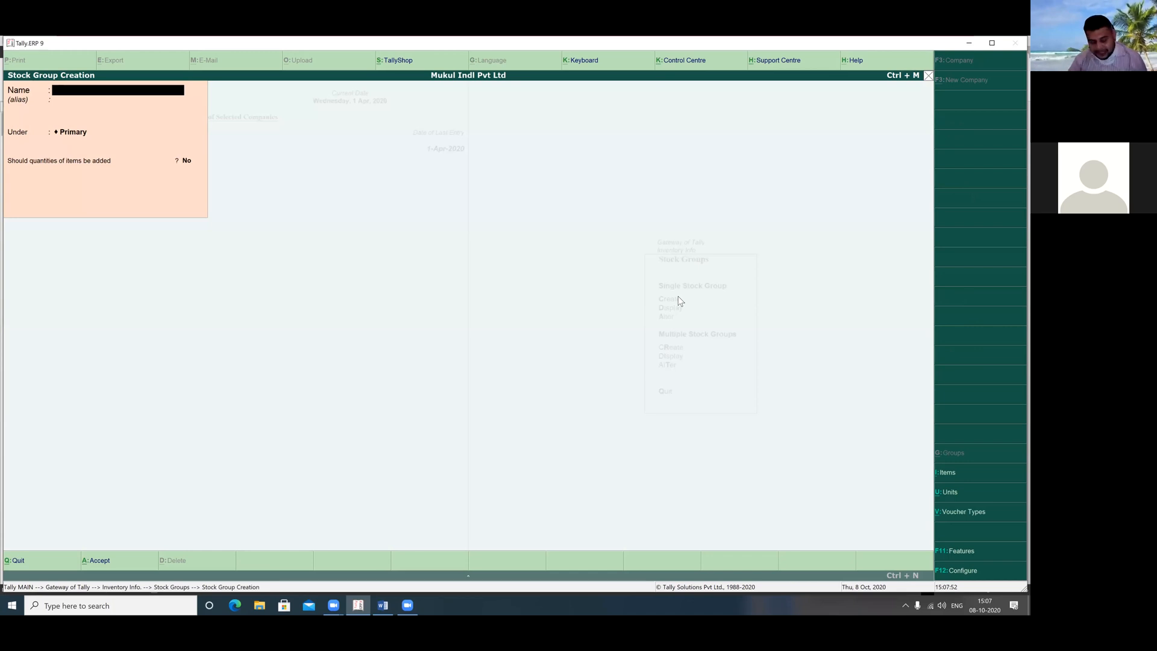
# Create stock group 'Electronic Items' under Primary and return to Inventory Info
pyautogui.write('Elecr')
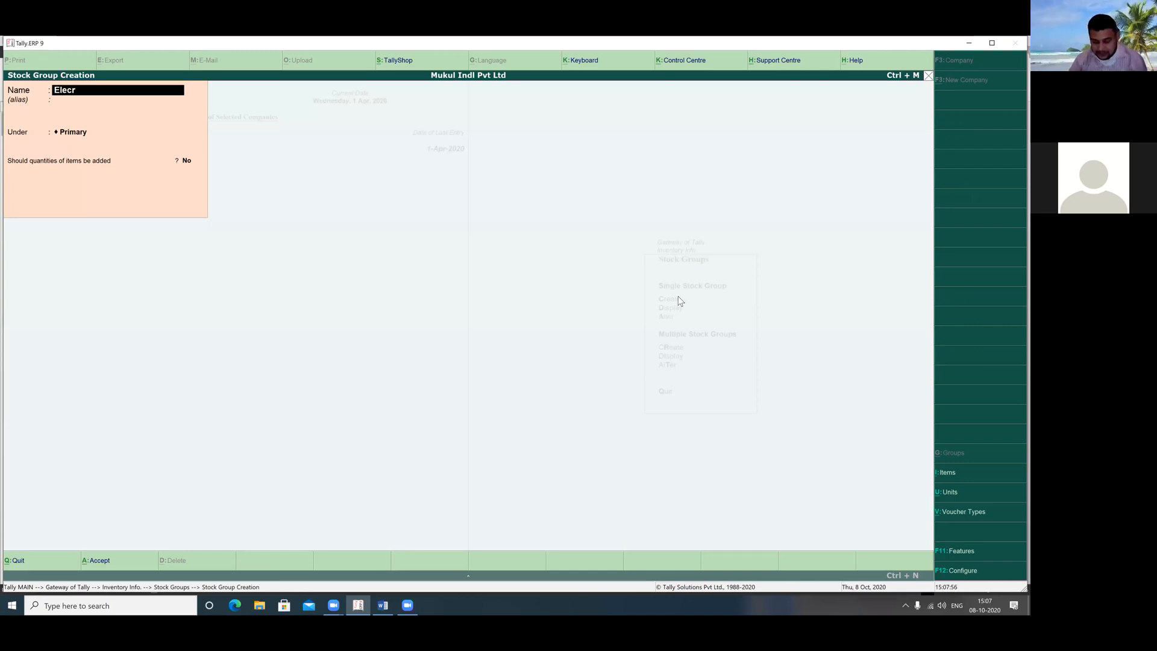
pyautogui.write('ronic items')
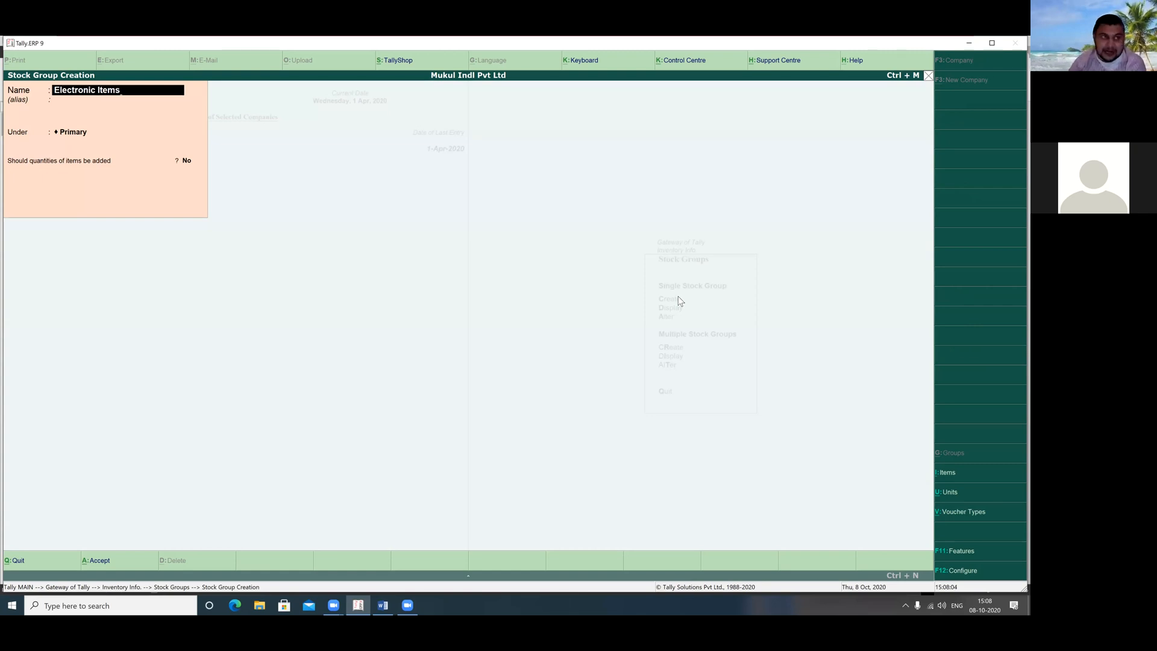
pyautogui.press('Return')
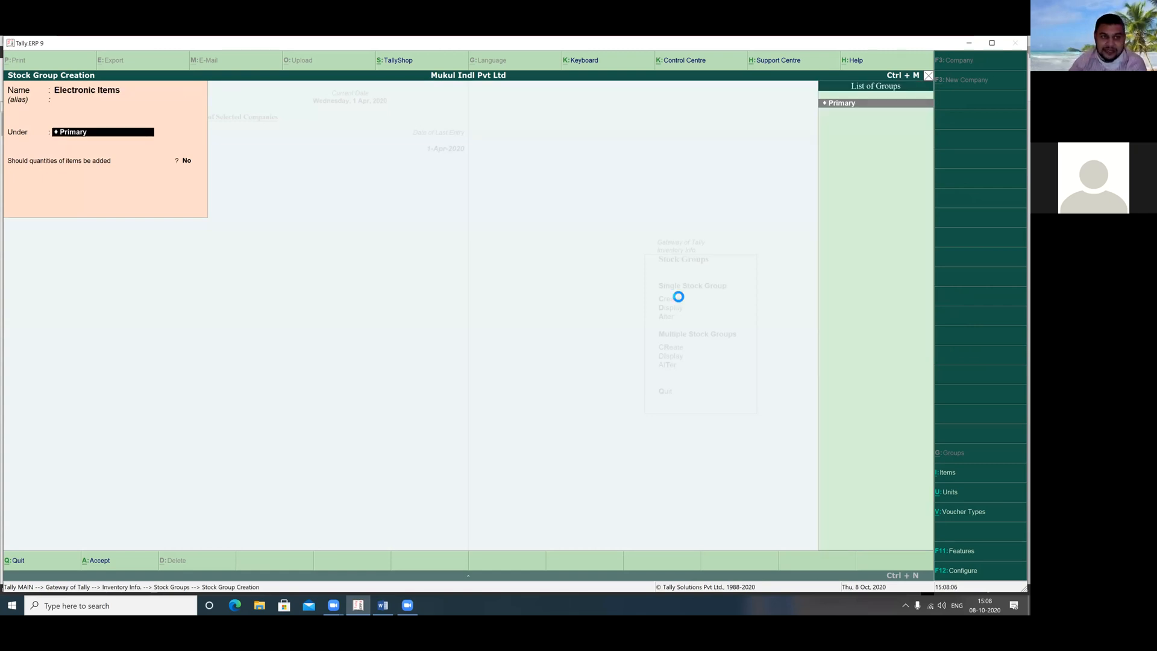
pyautogui.press('Return')
pyautogui.press('Return')
pyautogui.press('Return')
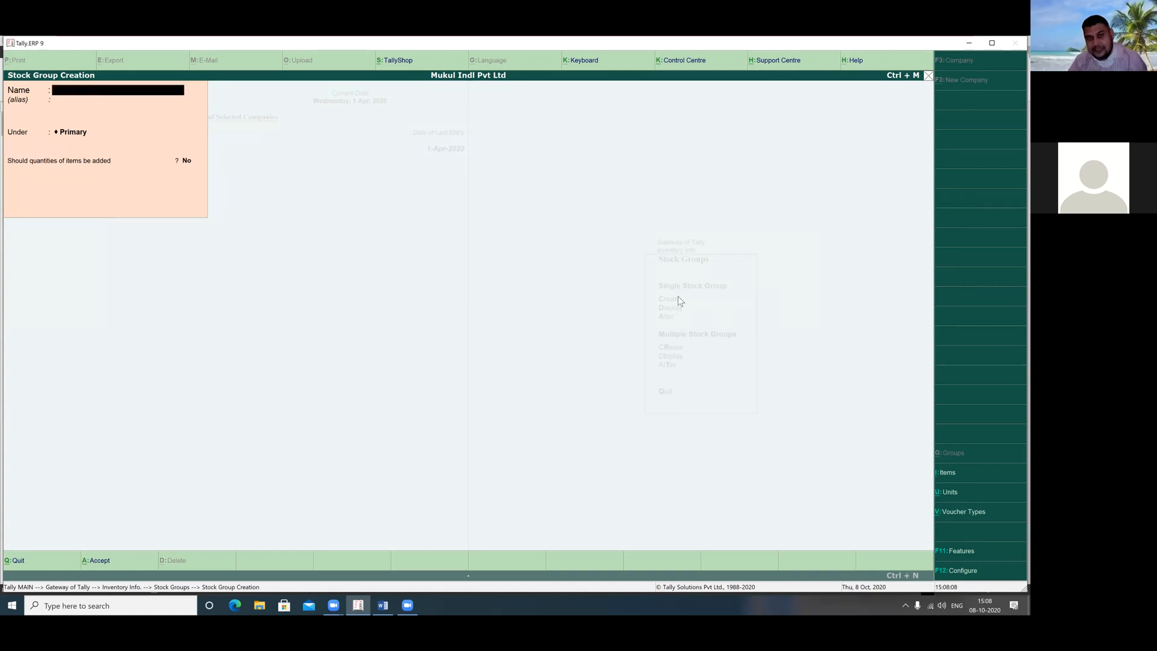
pyautogui.press('Escape')
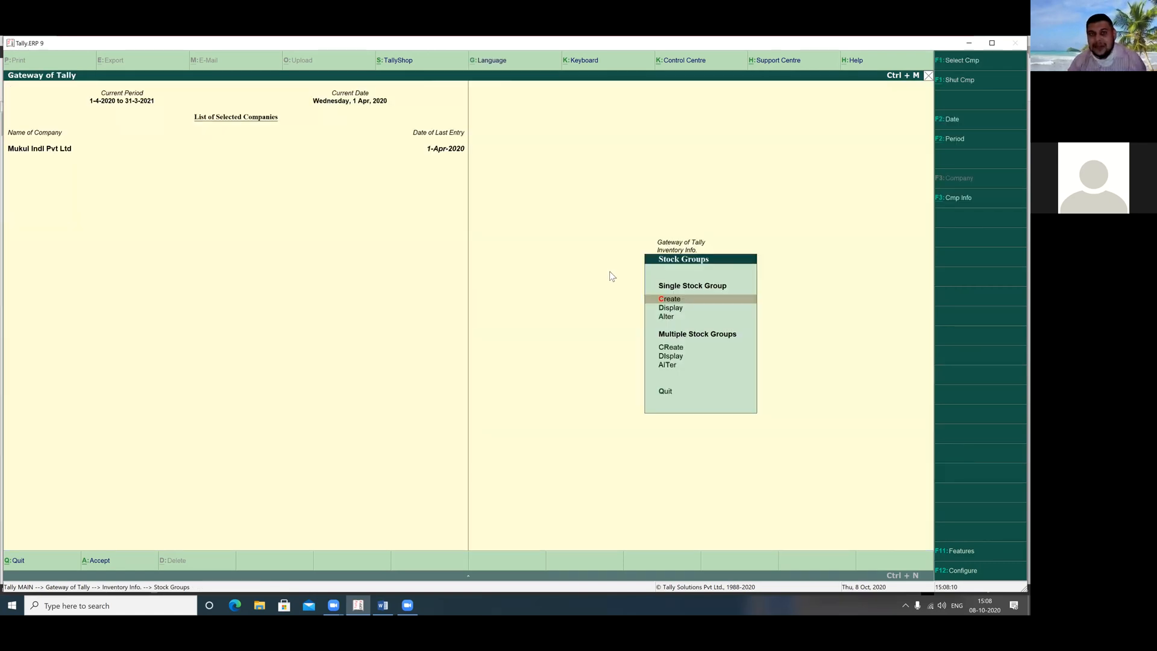
pyautogui.press('Escape')
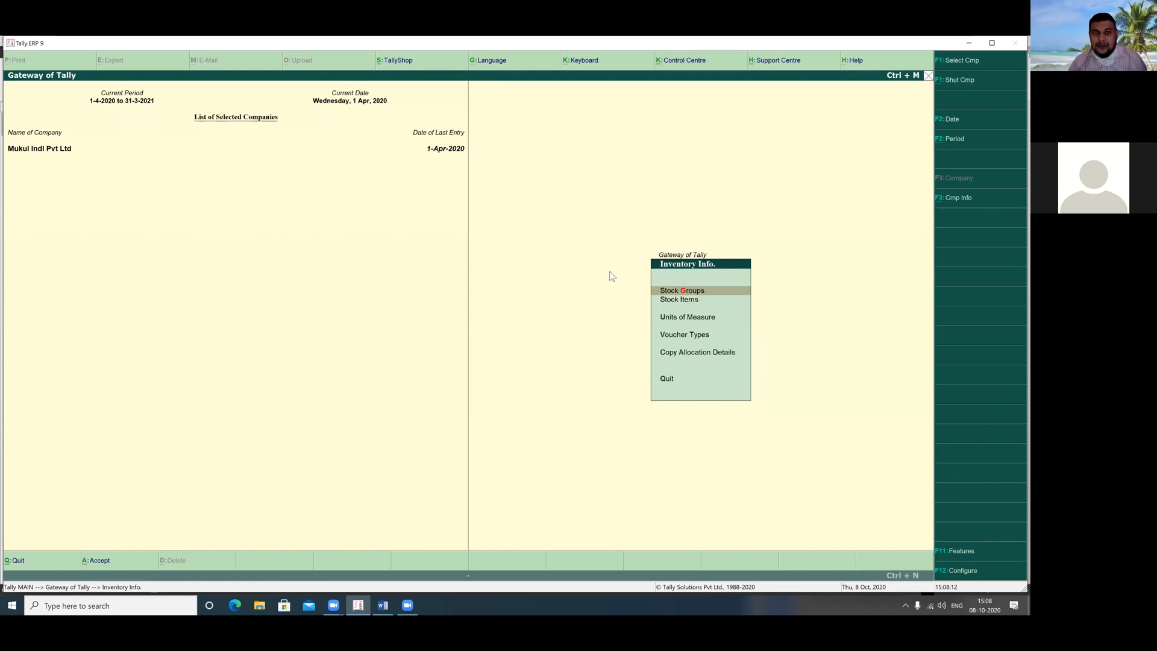
# Mark Stock Groups done on screen and select Units of Measure
pyautogui.click(715, 290)
pyautogui.moveTo(715, 292); pyautogui.dragTo(762, 281)
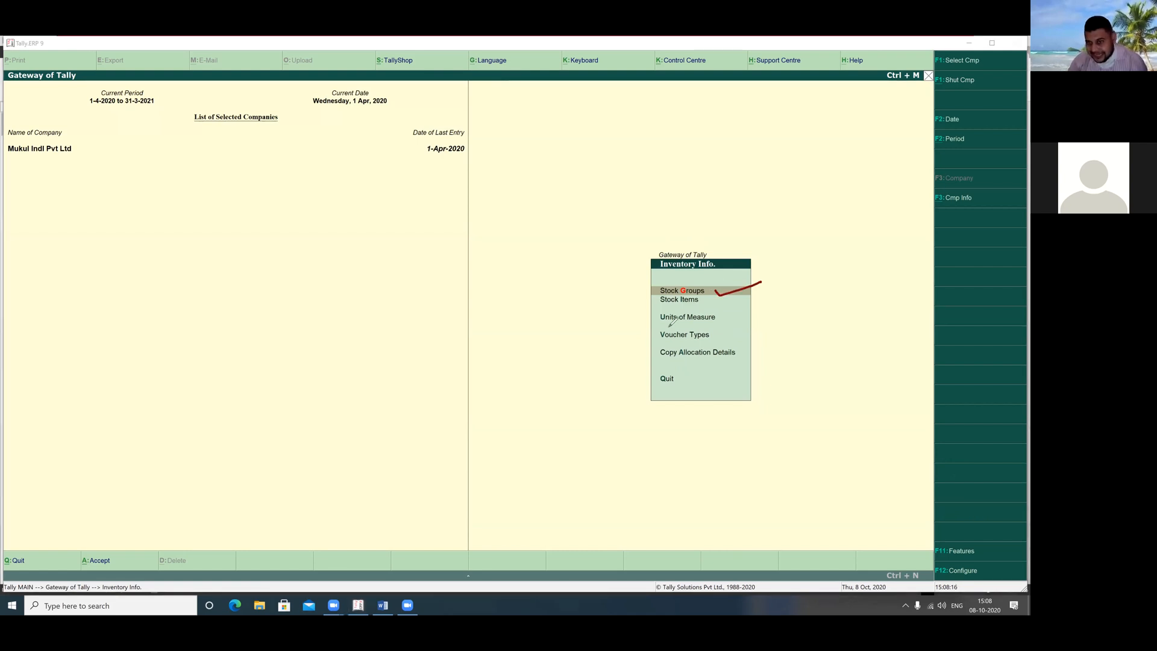
pyautogui.moveTo(723, 319); pyautogui.dragTo(771, 311)
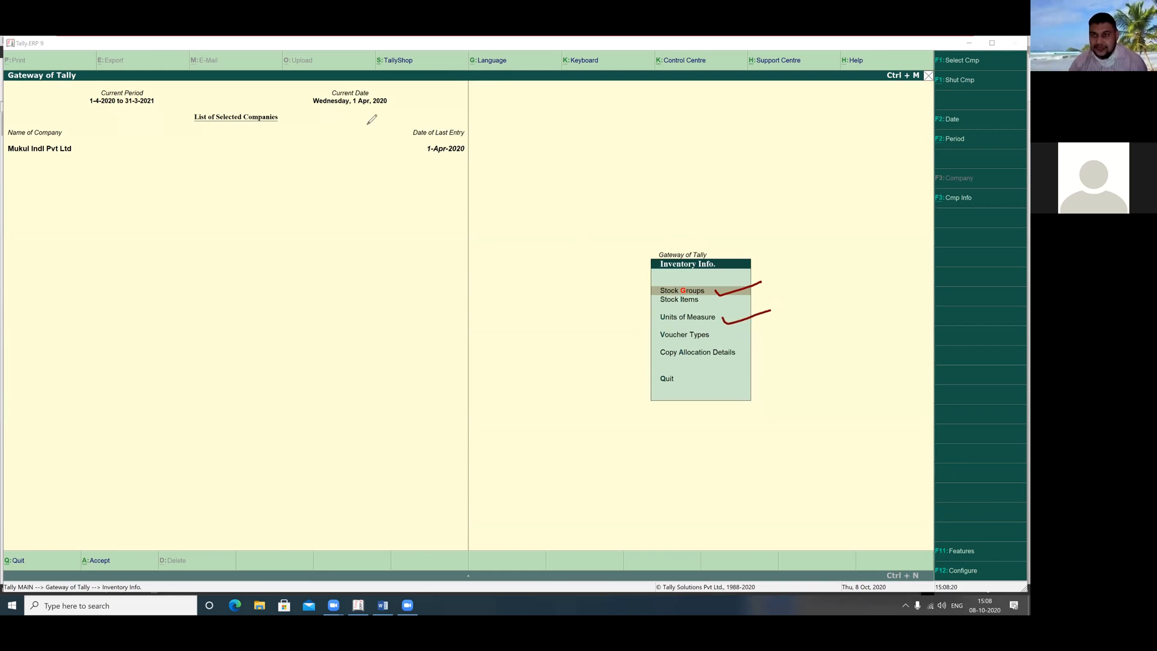
pyautogui.click(368, 124)
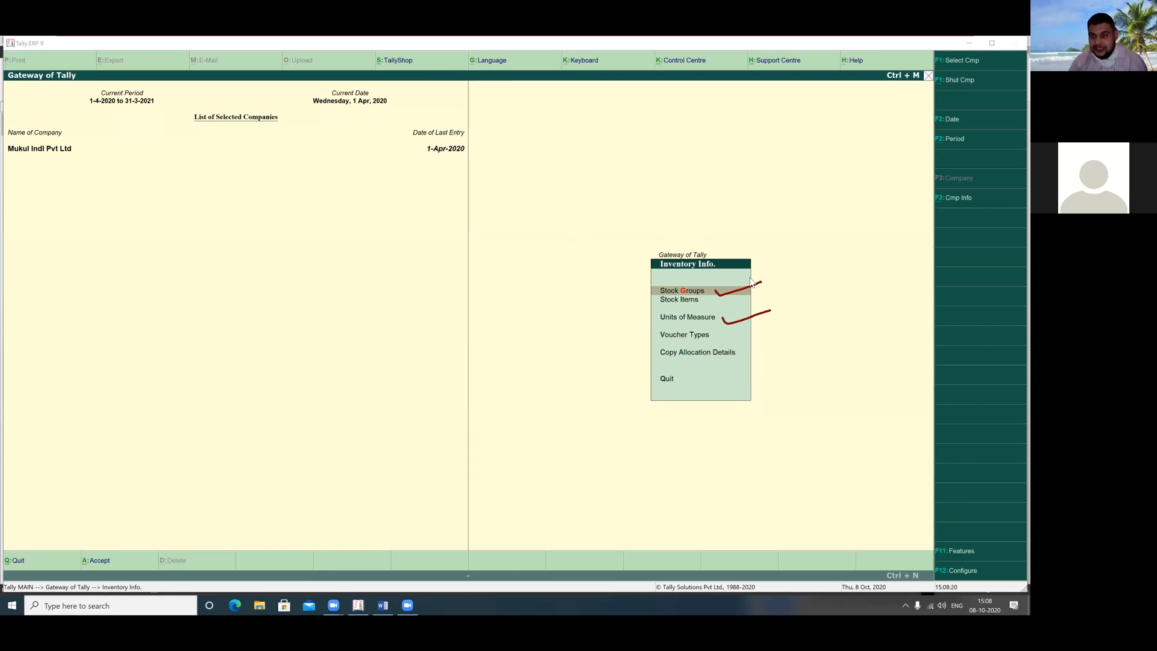
pyautogui.click(691, 319)
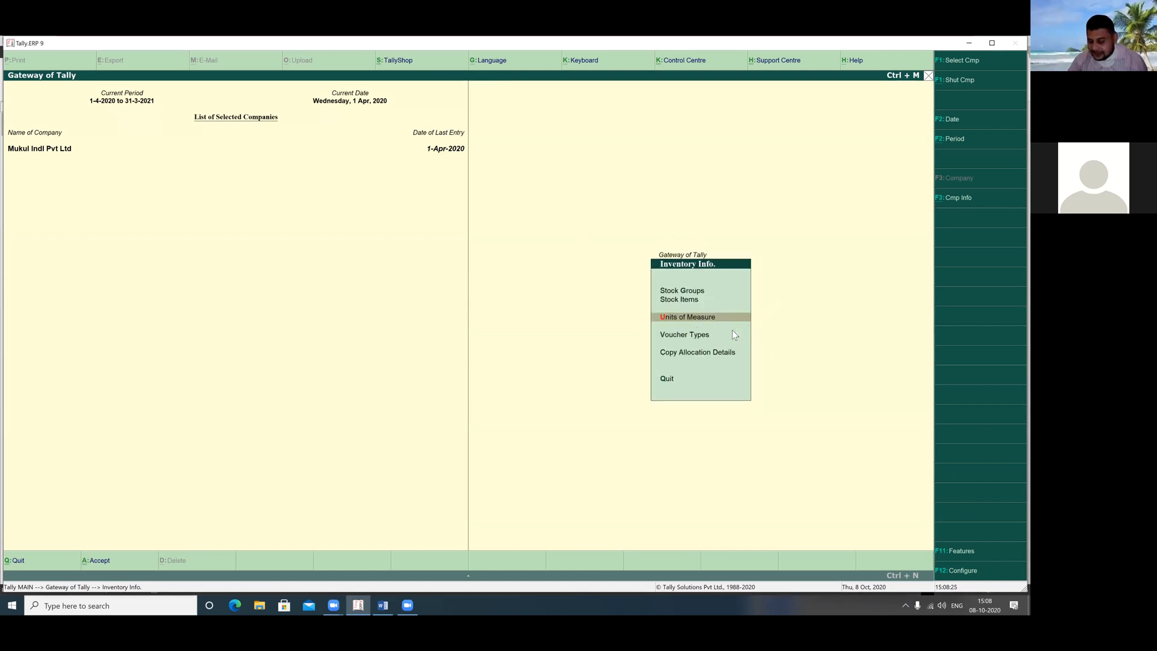
# Open Unit Creation and check the 'Nos.' unit in the Word exercise line (a)
pyautogui.press('Return')
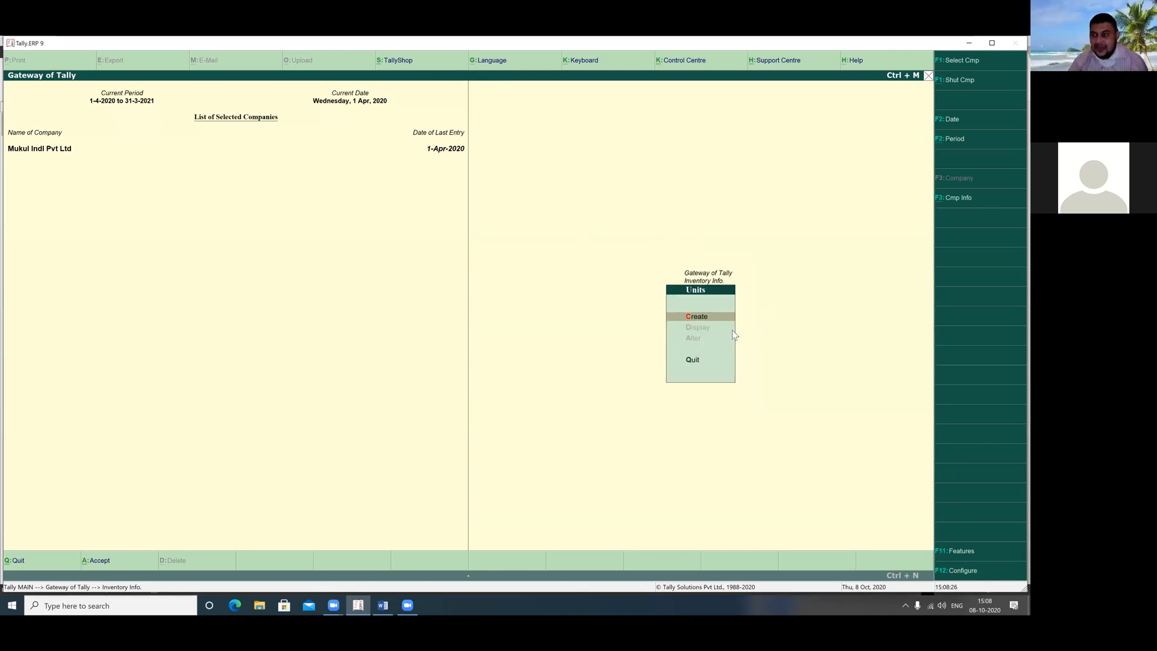
pyautogui.press('Return')
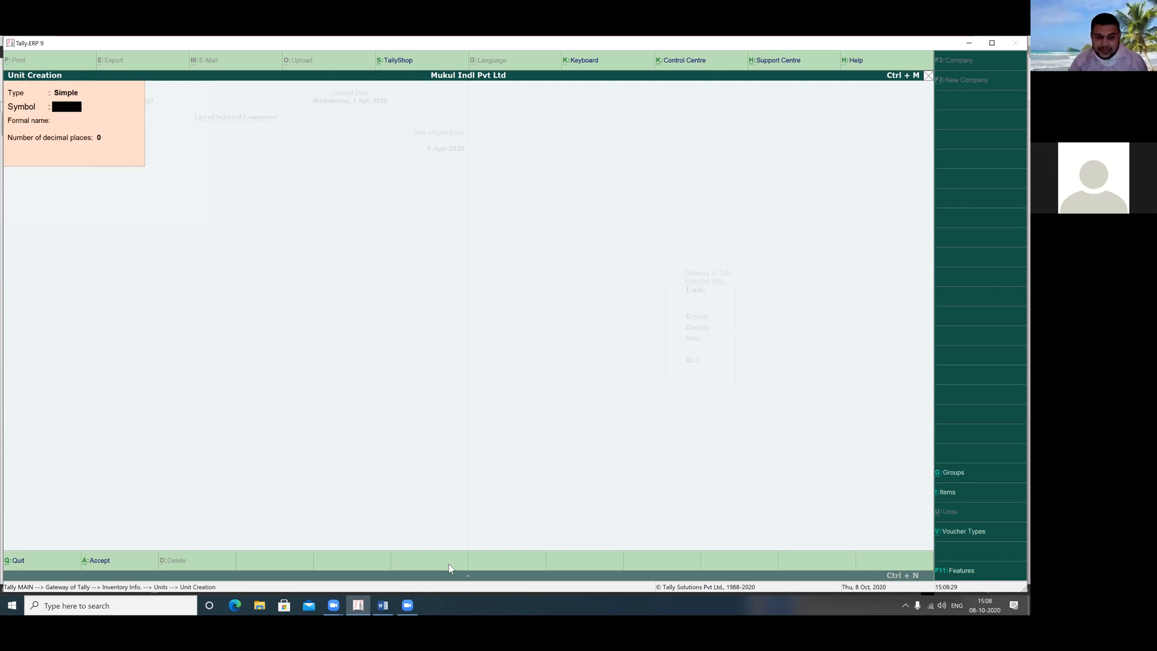
pyautogui.click(383, 605)
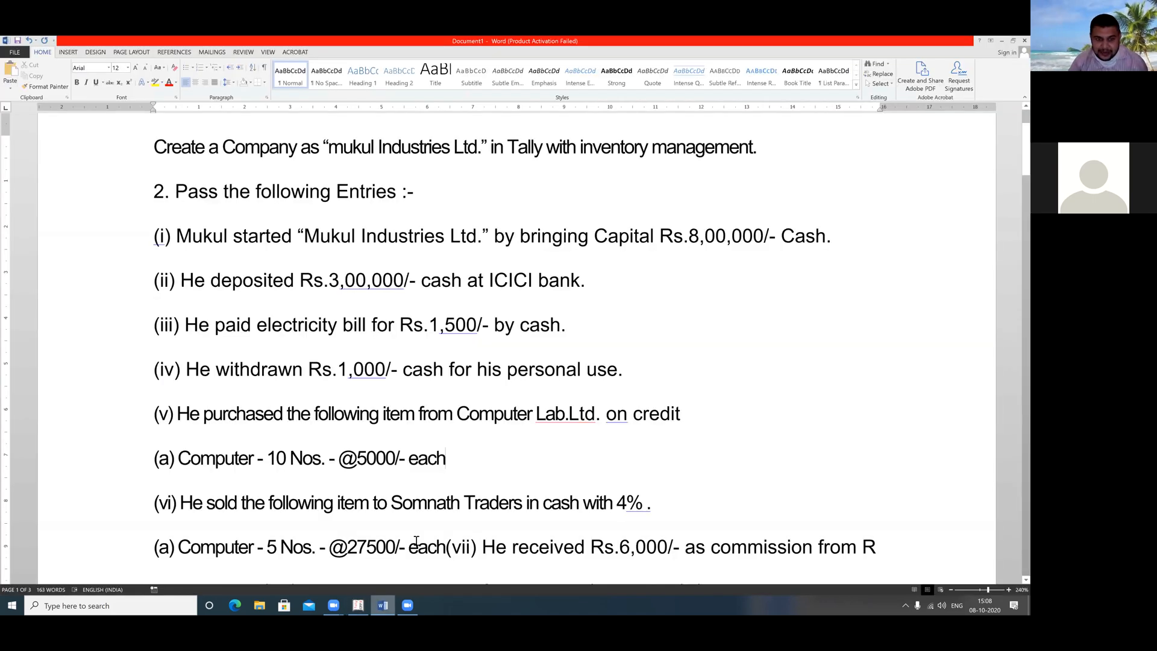
pyautogui.click(303, 458)
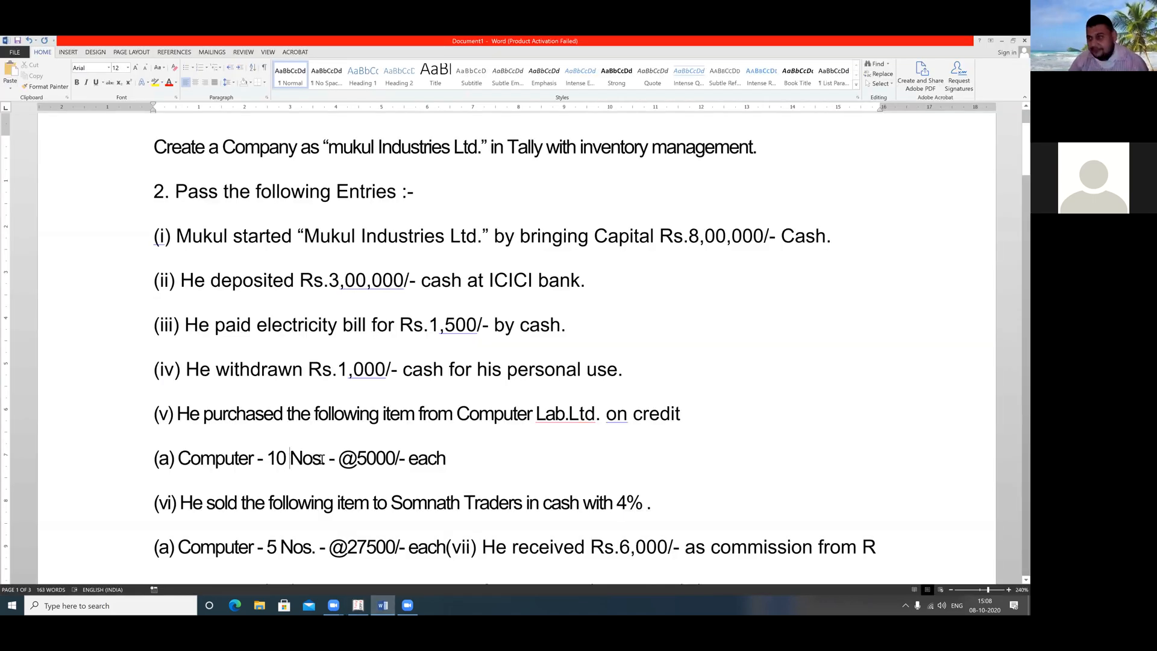
pyautogui.keyDown('shift'); pyautogui.click(323, 459); pyautogui.keyUp('shift')
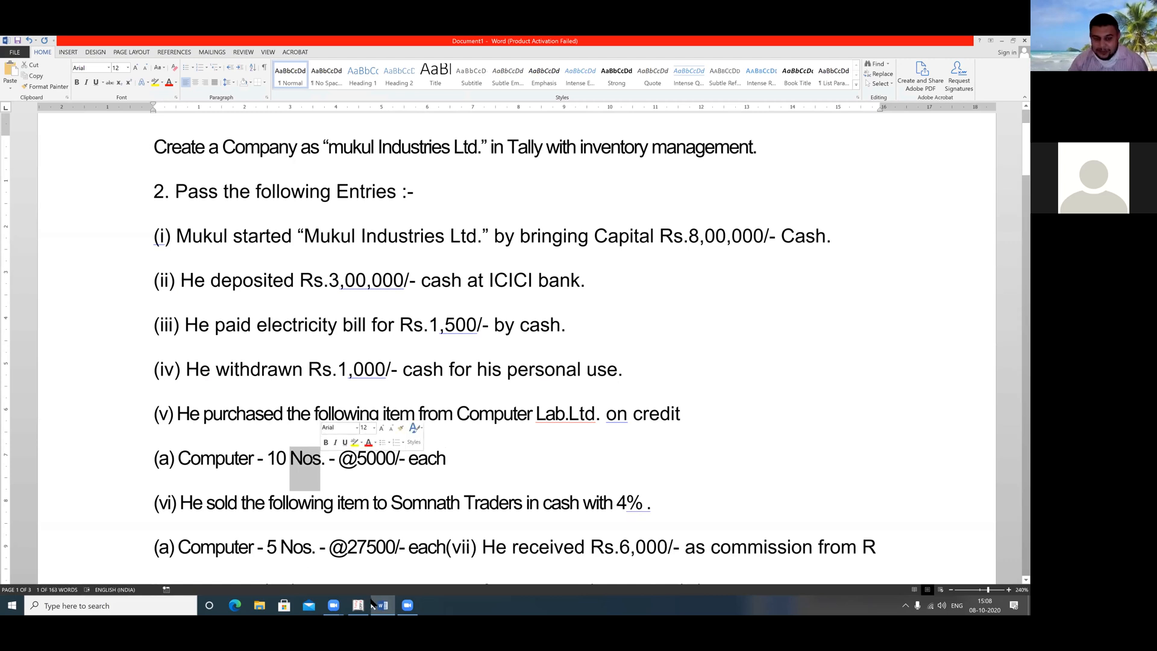
pyautogui.hotkey('alt', 'Tab')
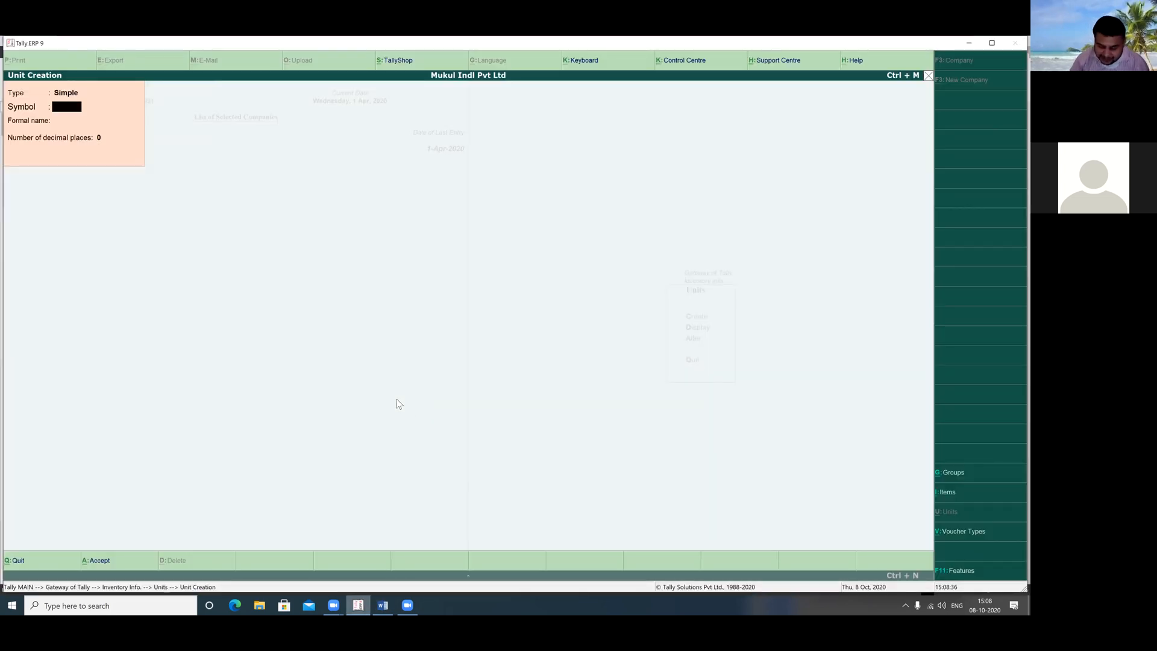
# Save the simple unit 'nos' with 0 decimals, then move to Stock Items
pyautogui.write('nos')
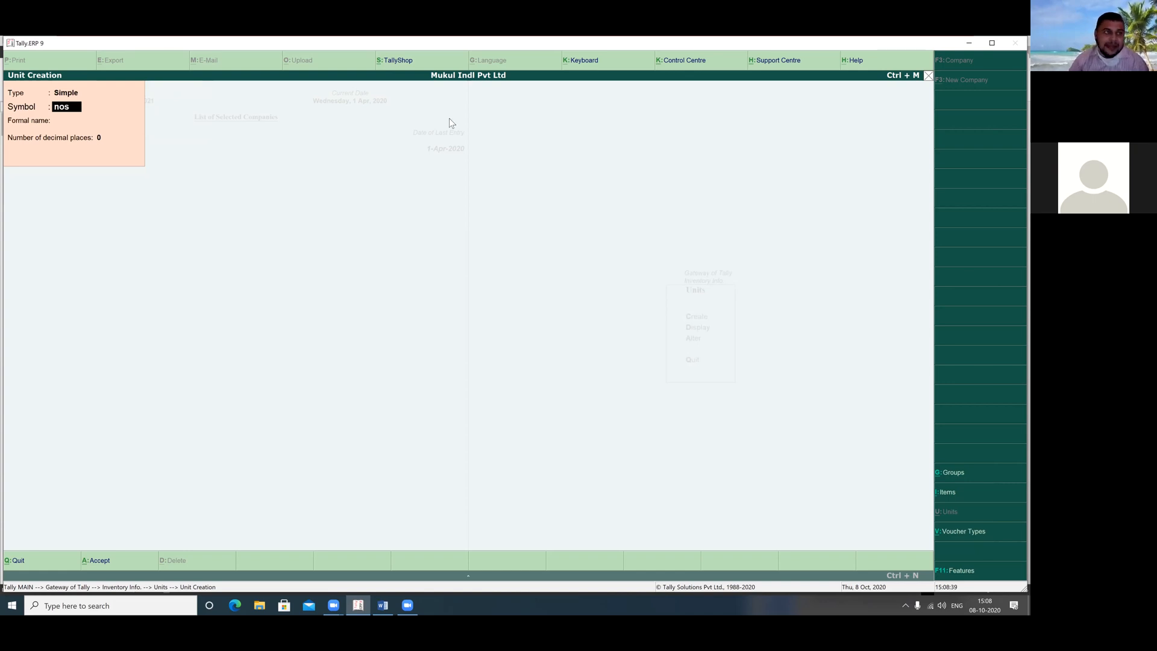
pyautogui.moveTo(48, 101); pyautogui.dragTo(92, 113)
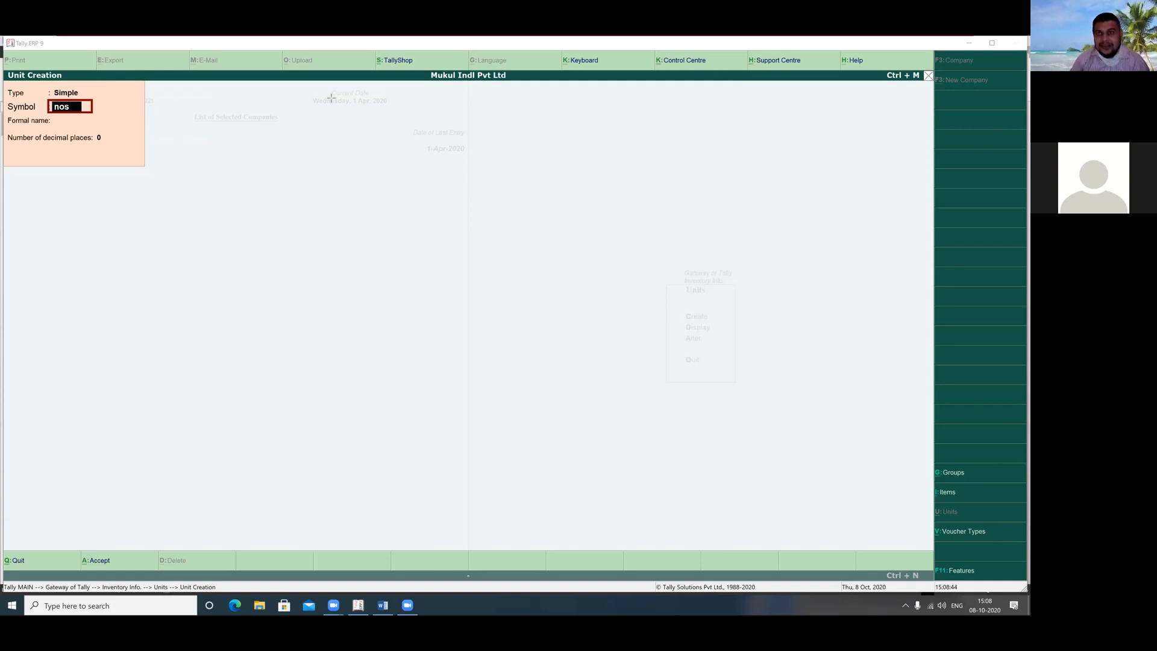
pyautogui.click(597, 89)
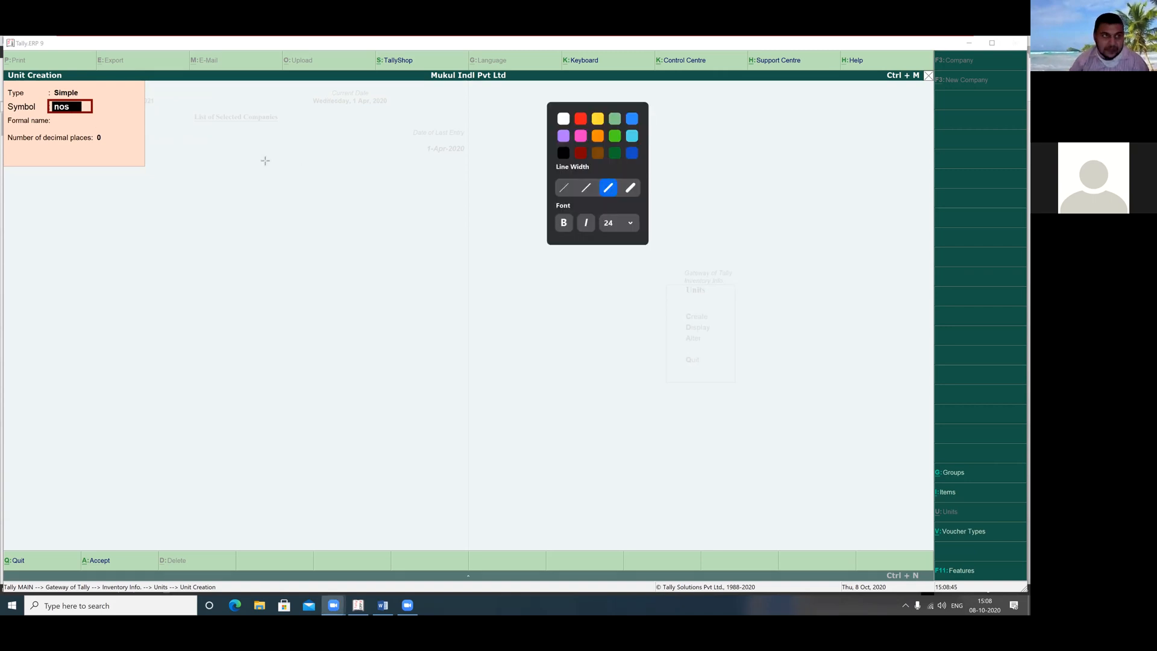
pyautogui.hotkey('ctrl', 'z')
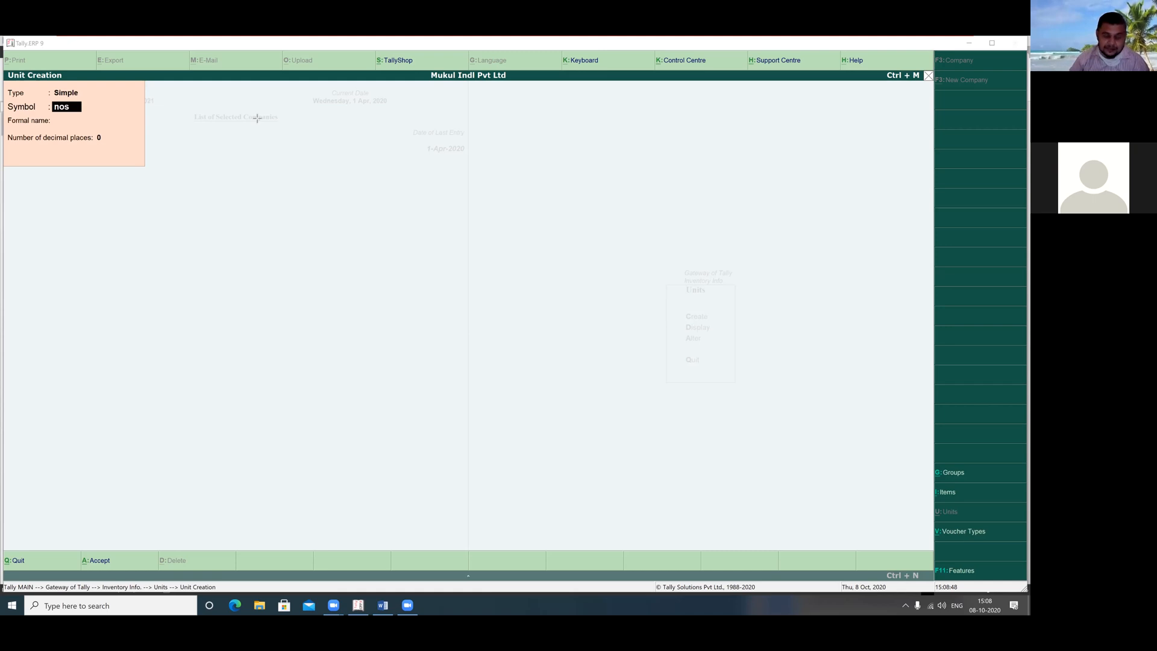
pyautogui.click(111, 126)
pyautogui.hotkey('ctrl', 'a')
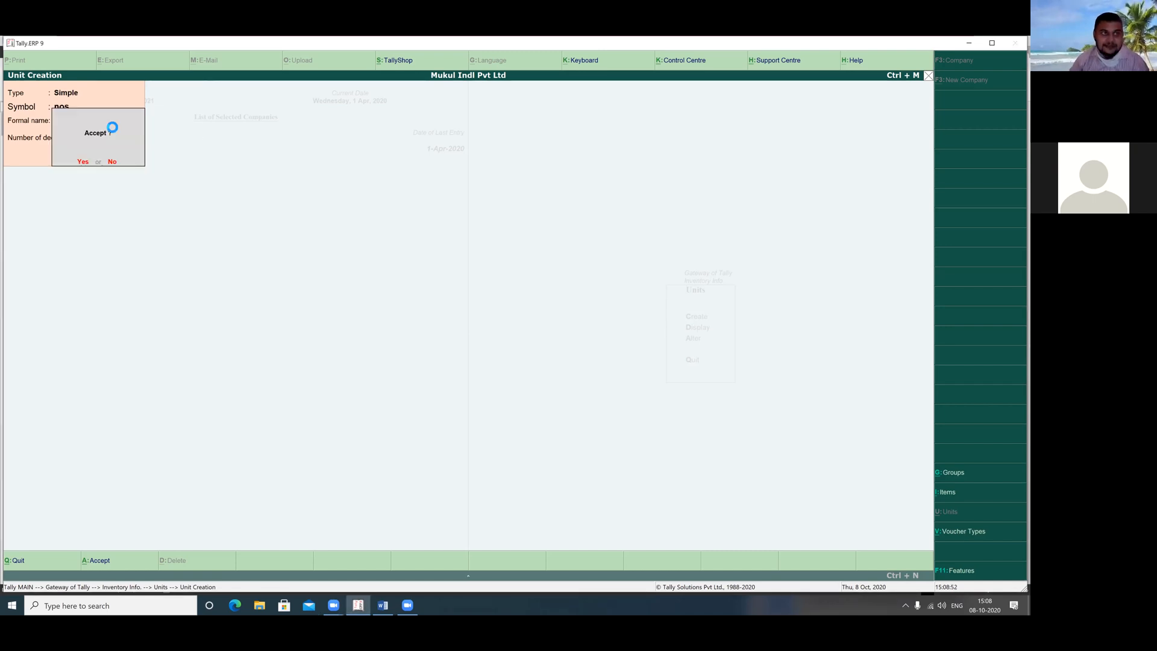
pyautogui.press('Return')
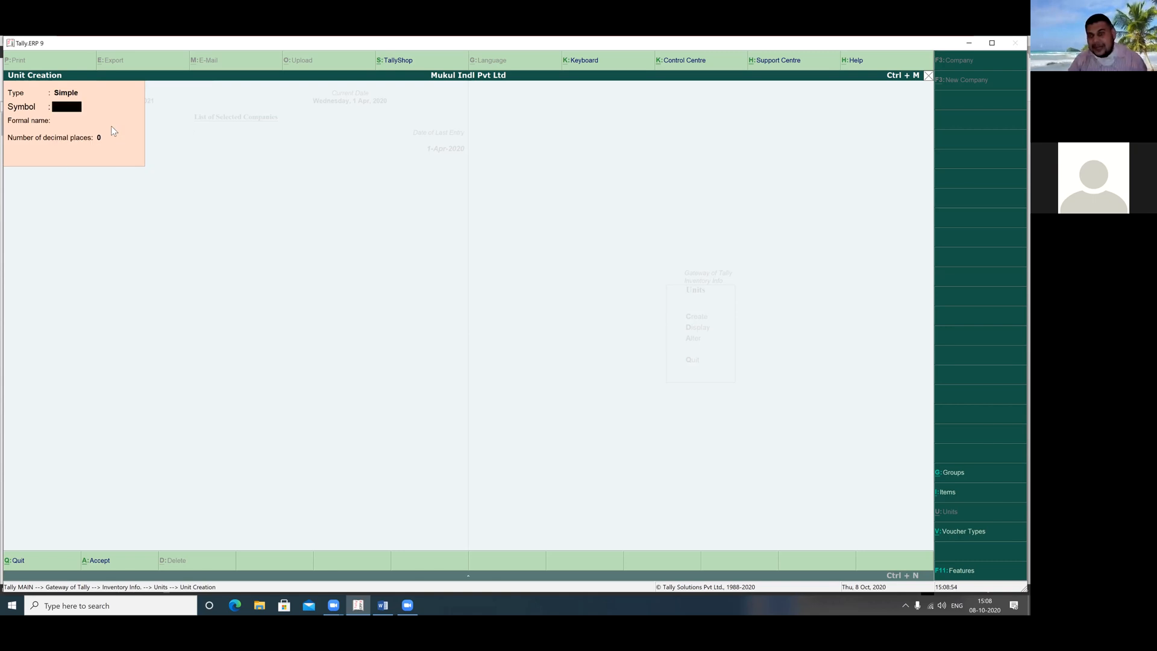
pyautogui.press('Escape')
pyautogui.press('Escape')
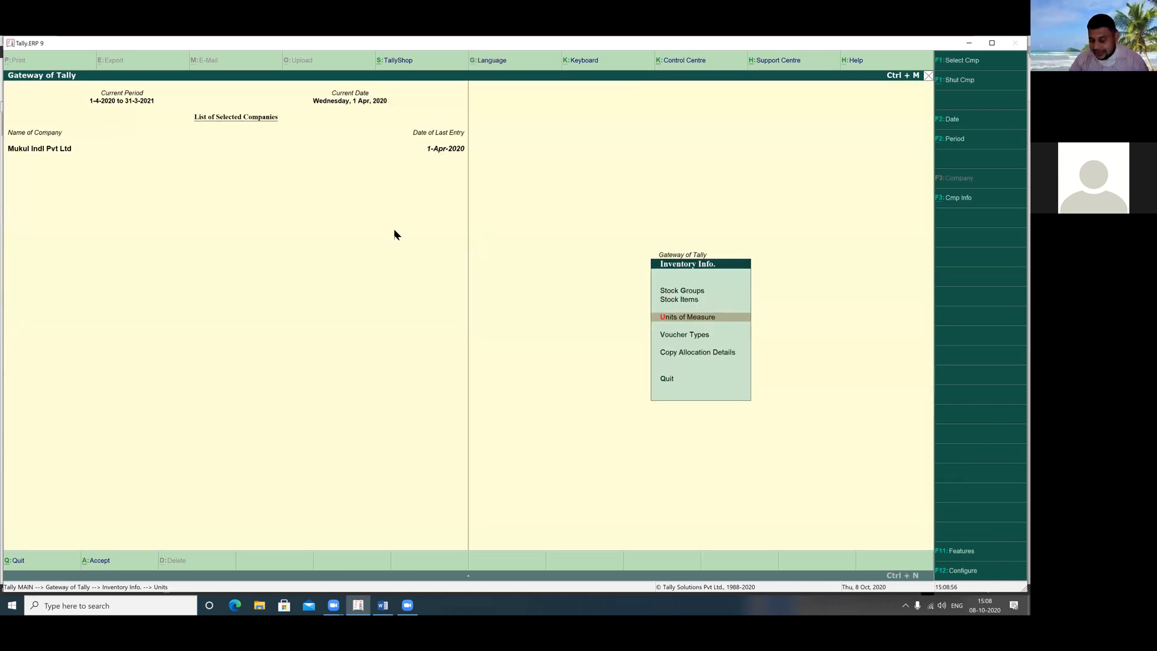
pyautogui.press('Up')
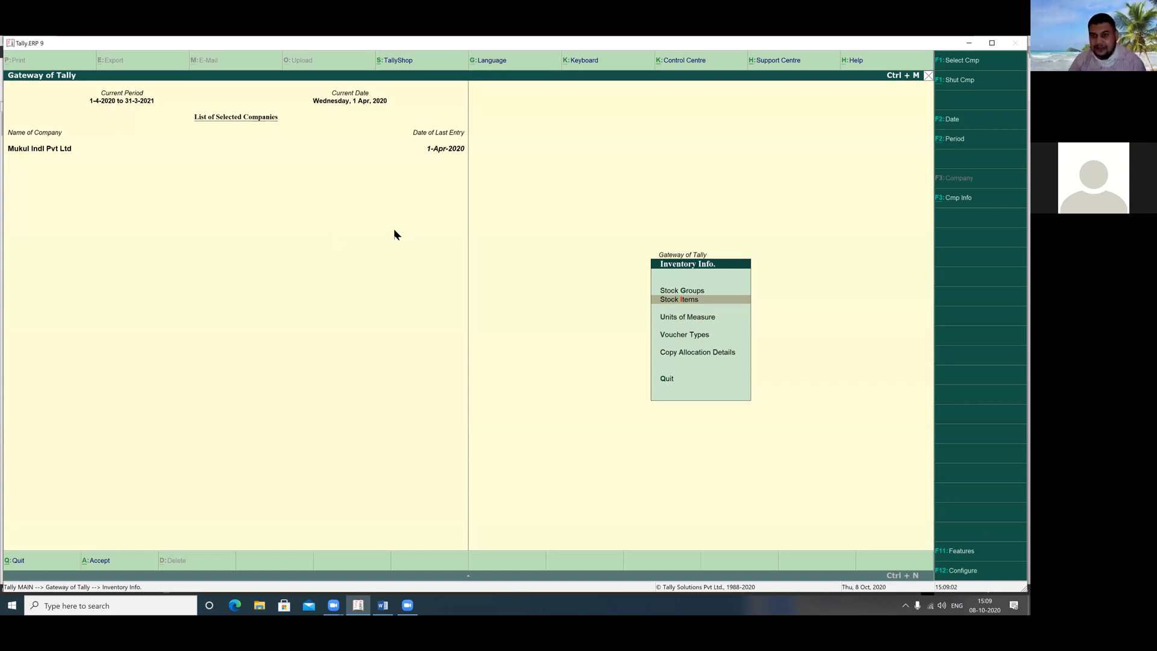
# Enter stock item Computer under Electronic Items with unit nos
pyautogui.press('Return')
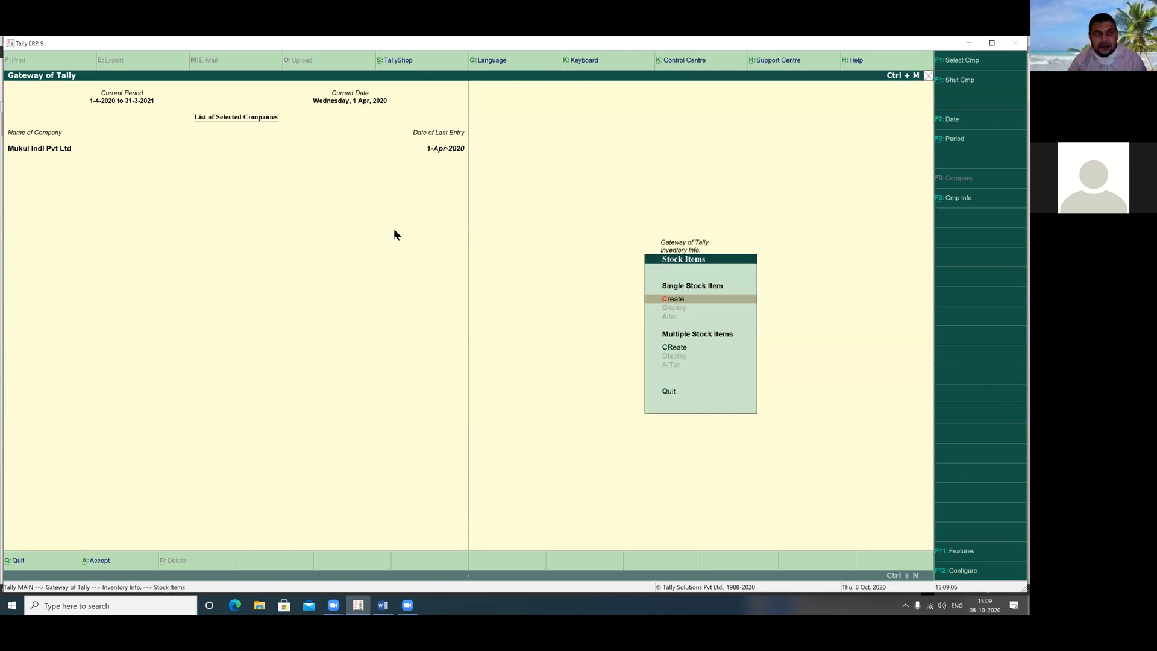
pyautogui.press('Return')
pyautogui.write('Computer')
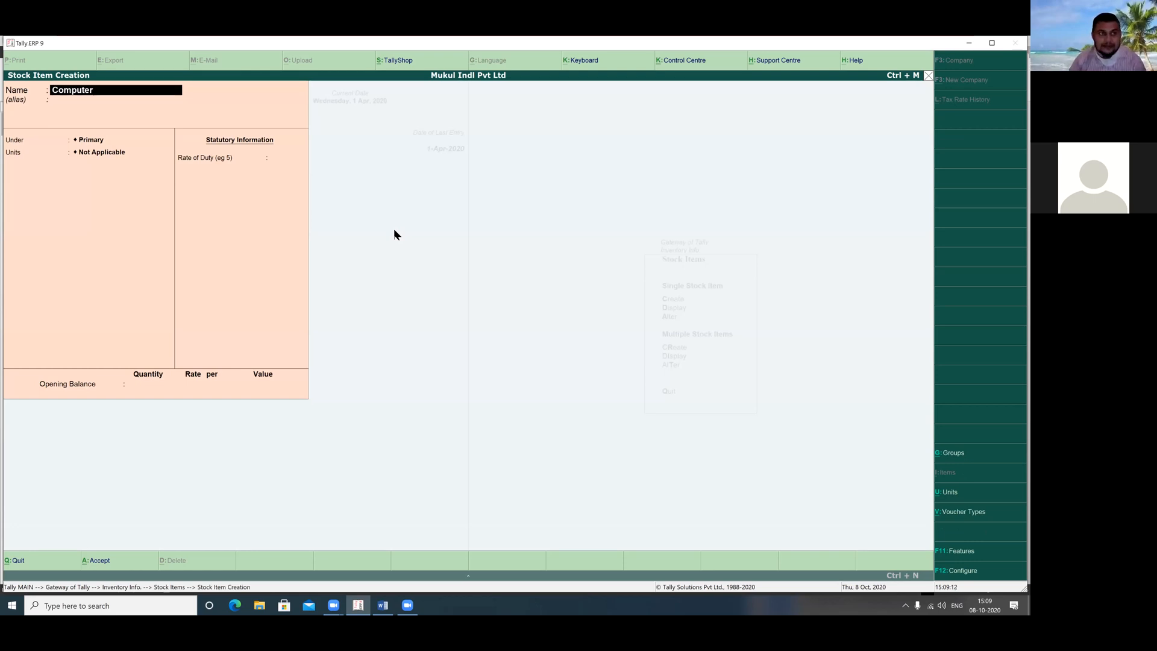
pyautogui.press('Return')
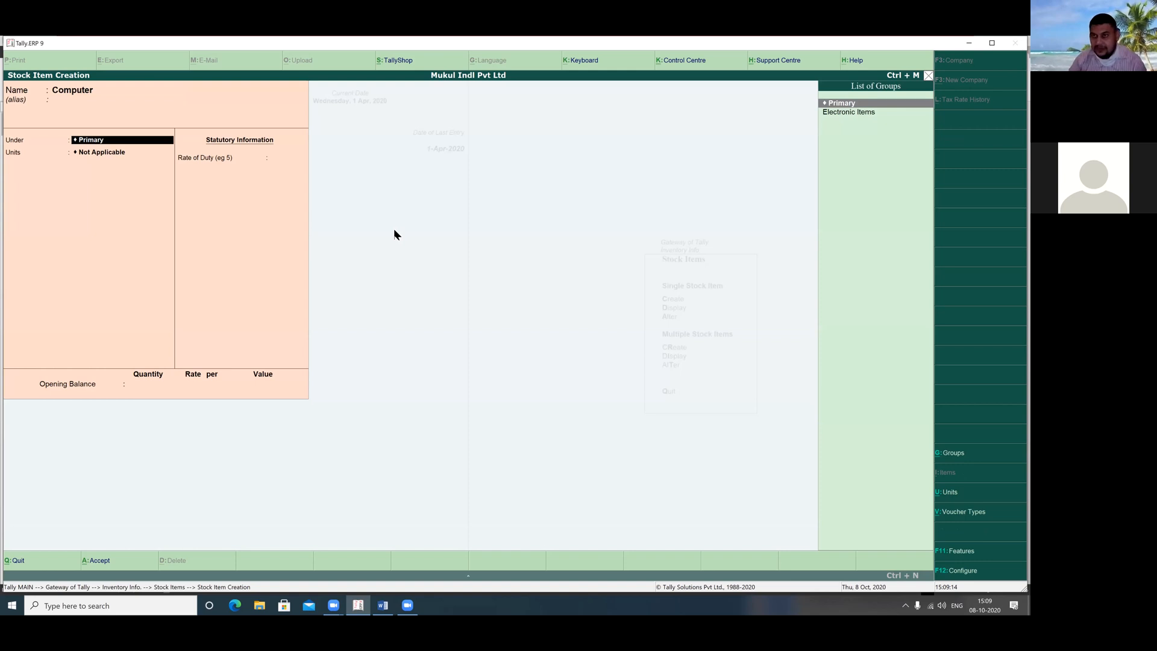
pyautogui.press('Down')
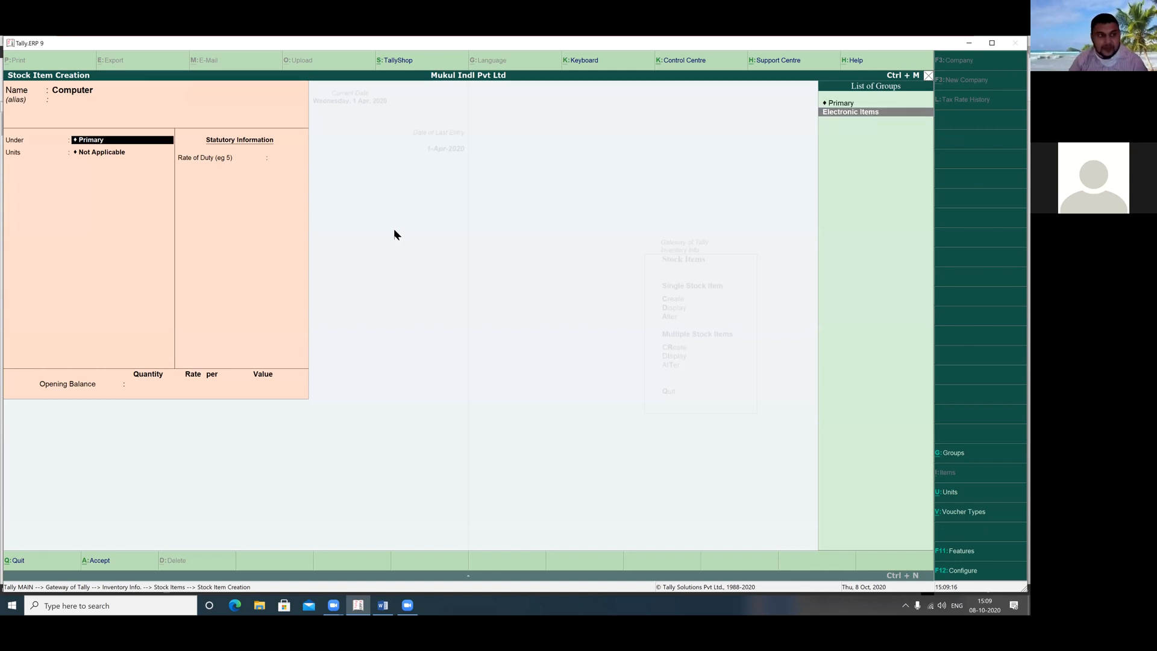
pyautogui.press('Return')
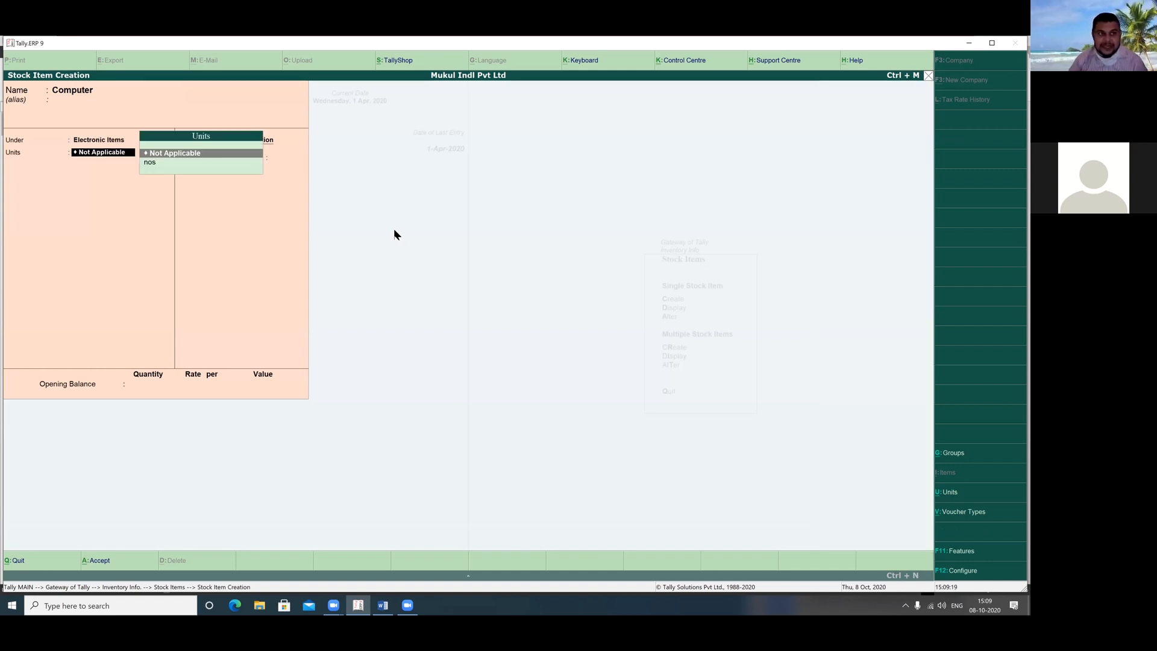
pyautogui.press('Down')
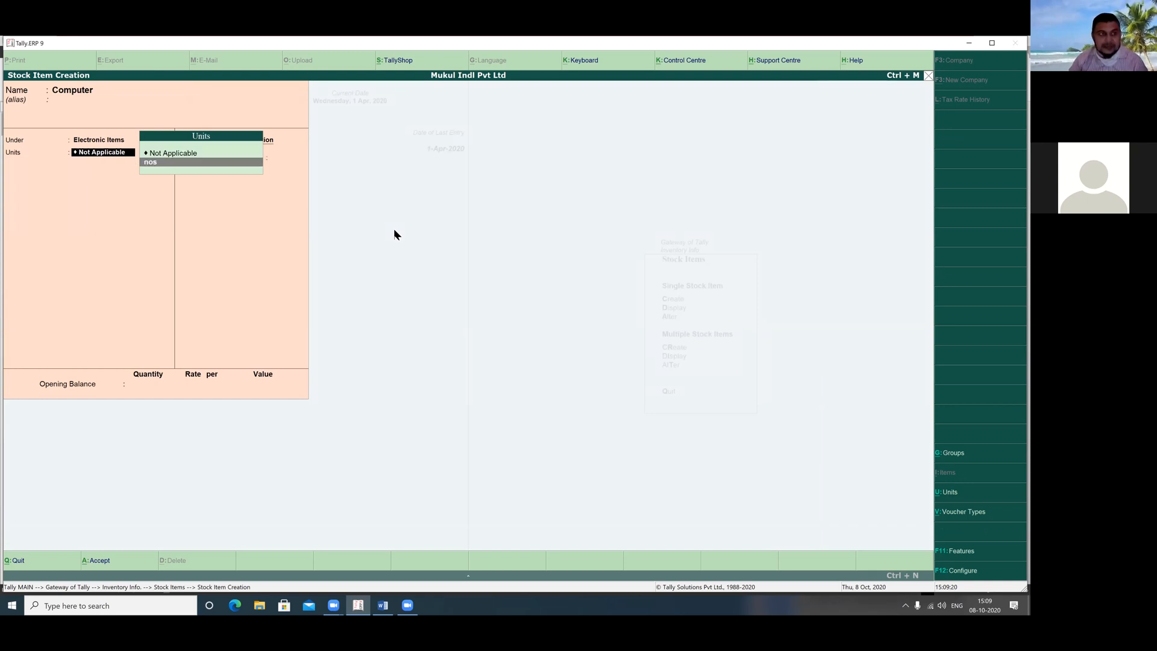
pyautogui.press('Return')
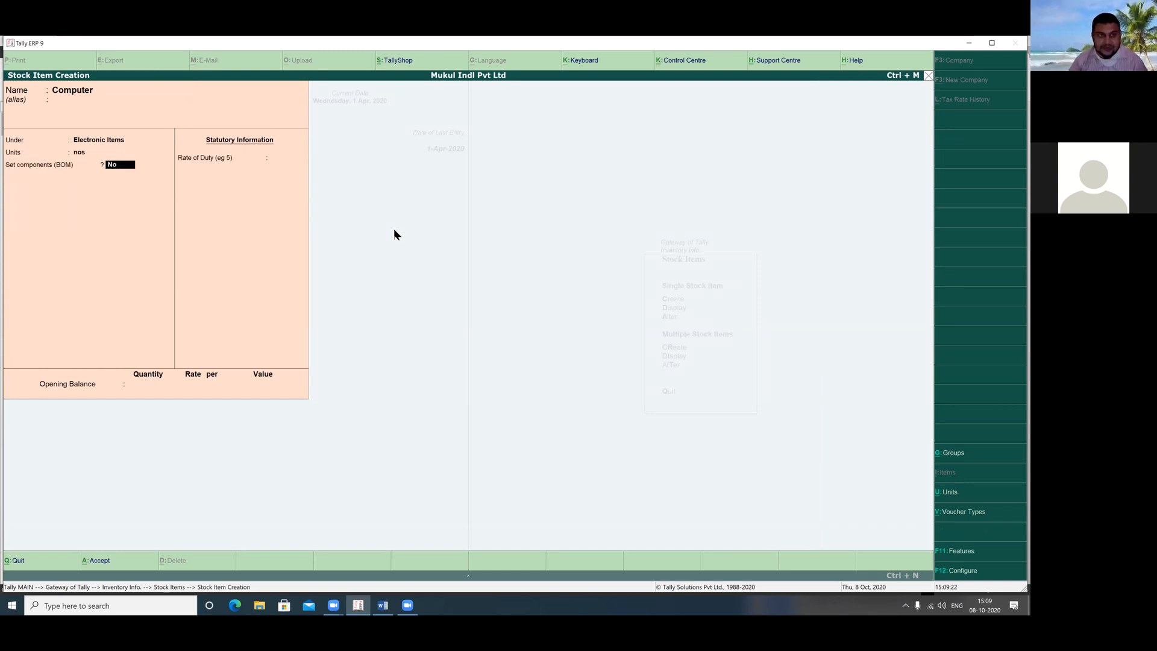
pyautogui.press('Return')
pyautogui.press('Return')
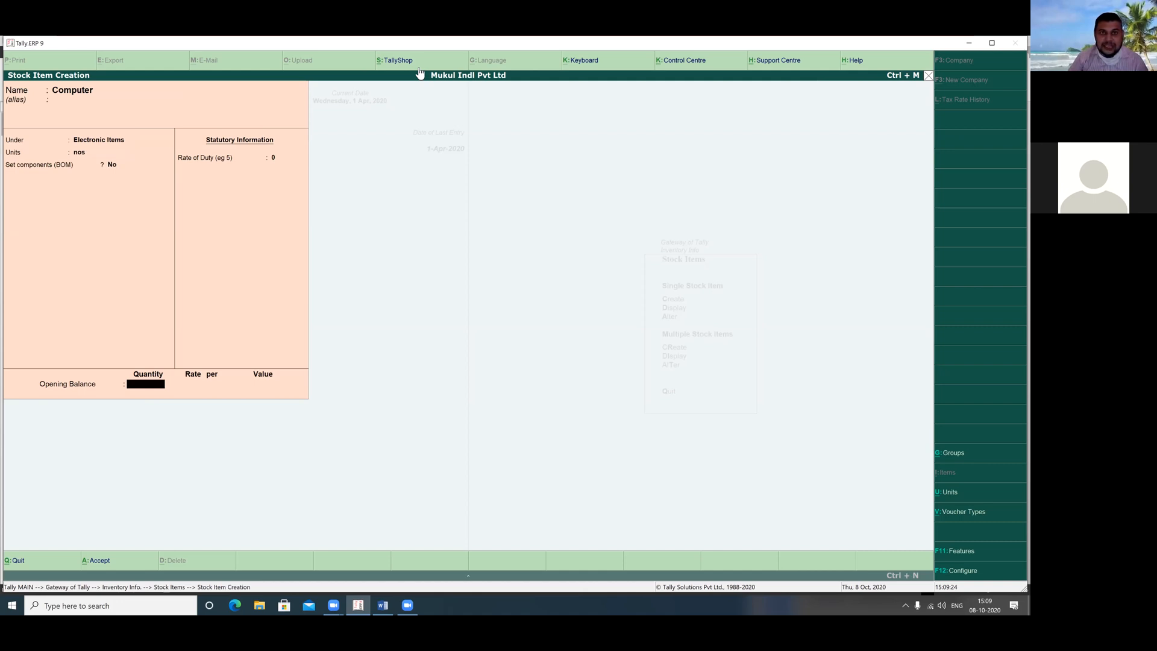
# Review group, unit and opening balance fields, save Computer, and return to Gateway of Tally
pyautogui.moveTo(51, 126); pyautogui.dragTo(145, 160)
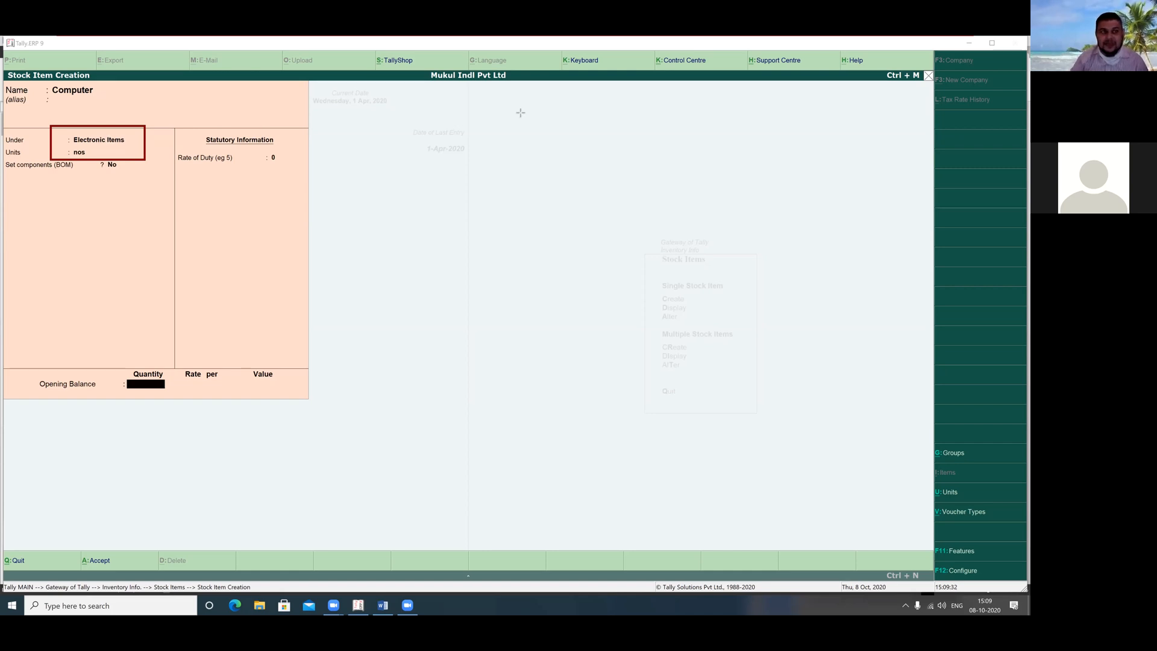
pyautogui.click(559, 159)
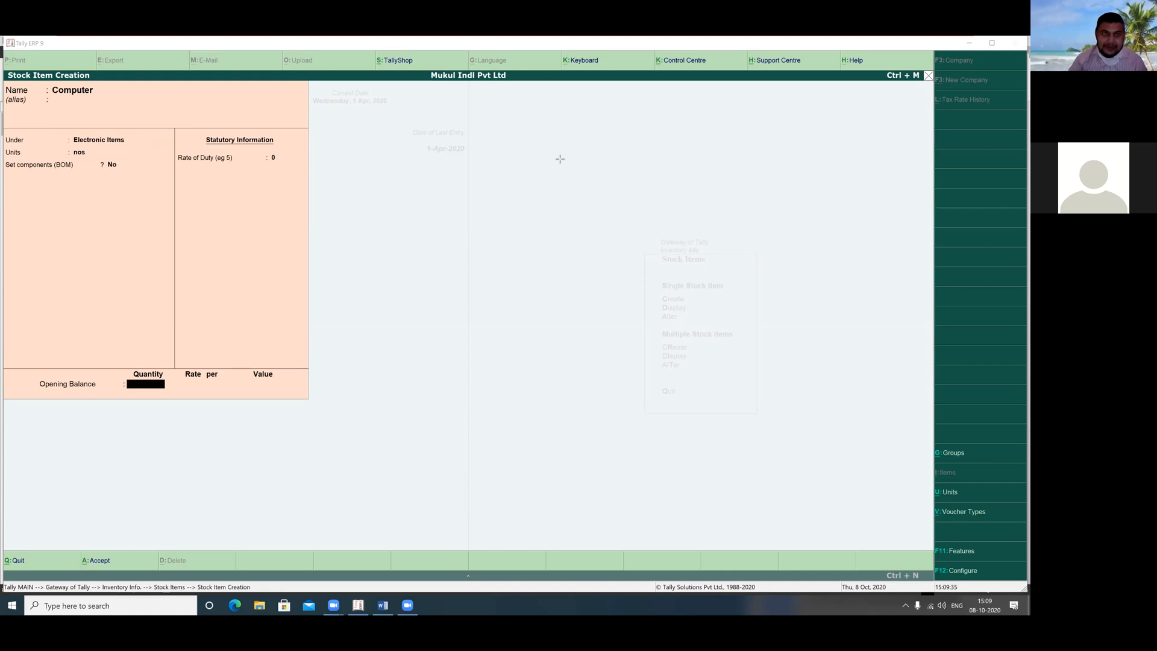
pyautogui.click(347, 120)
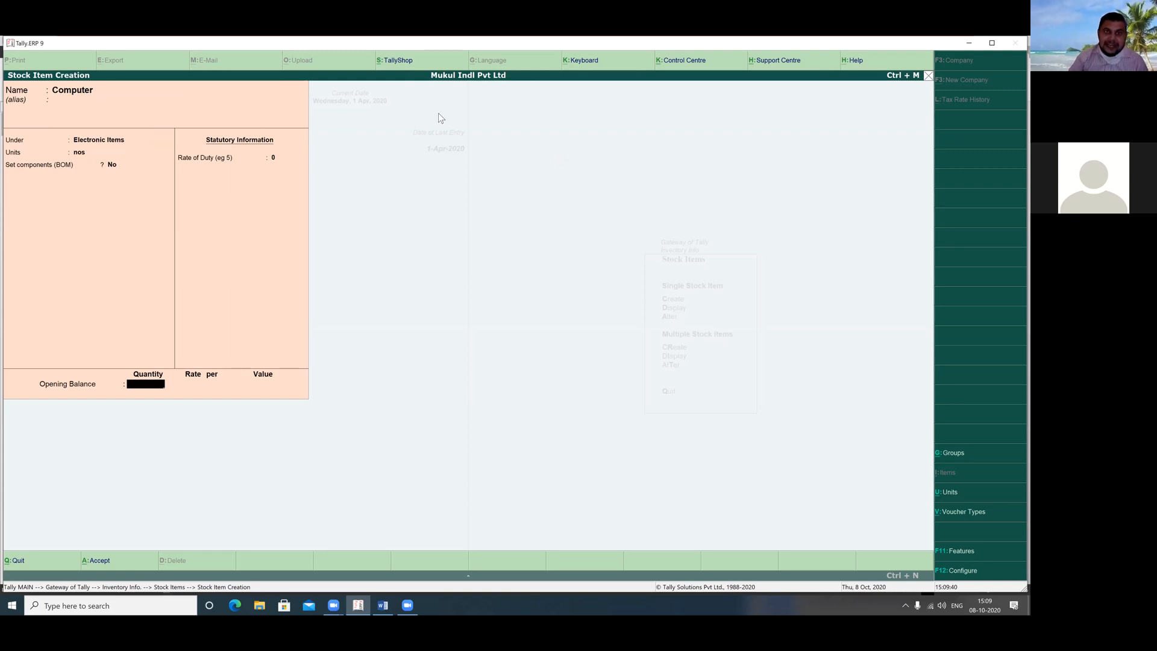
pyautogui.moveTo(118, 355); pyautogui.dragTo(290, 395)
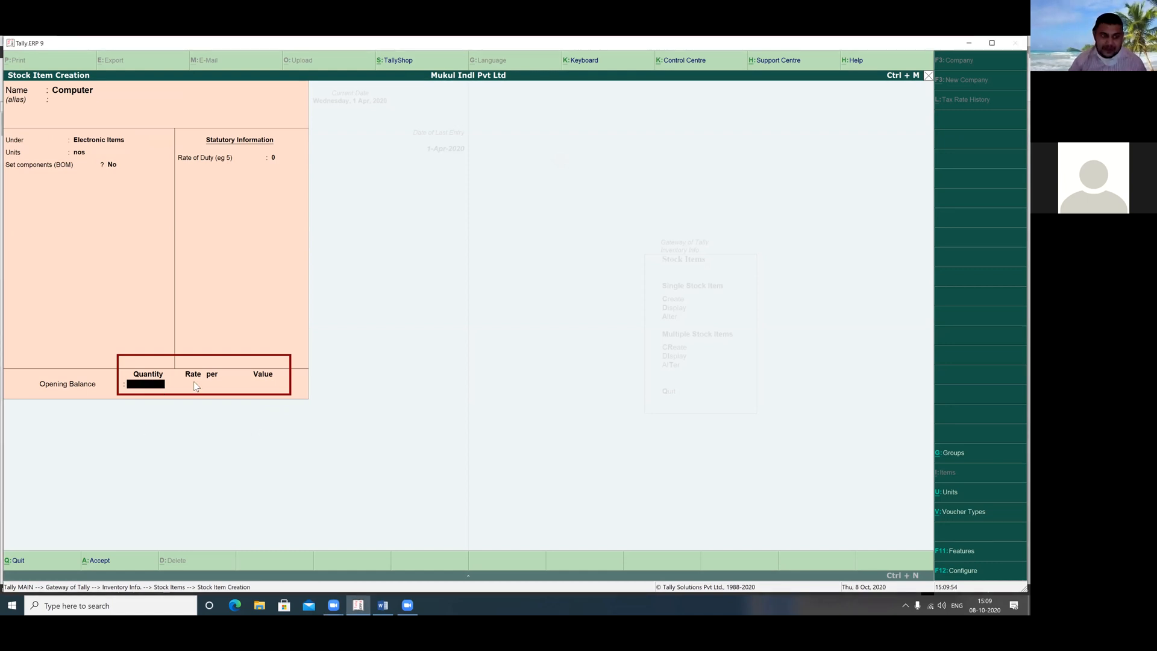
pyautogui.press('Return')
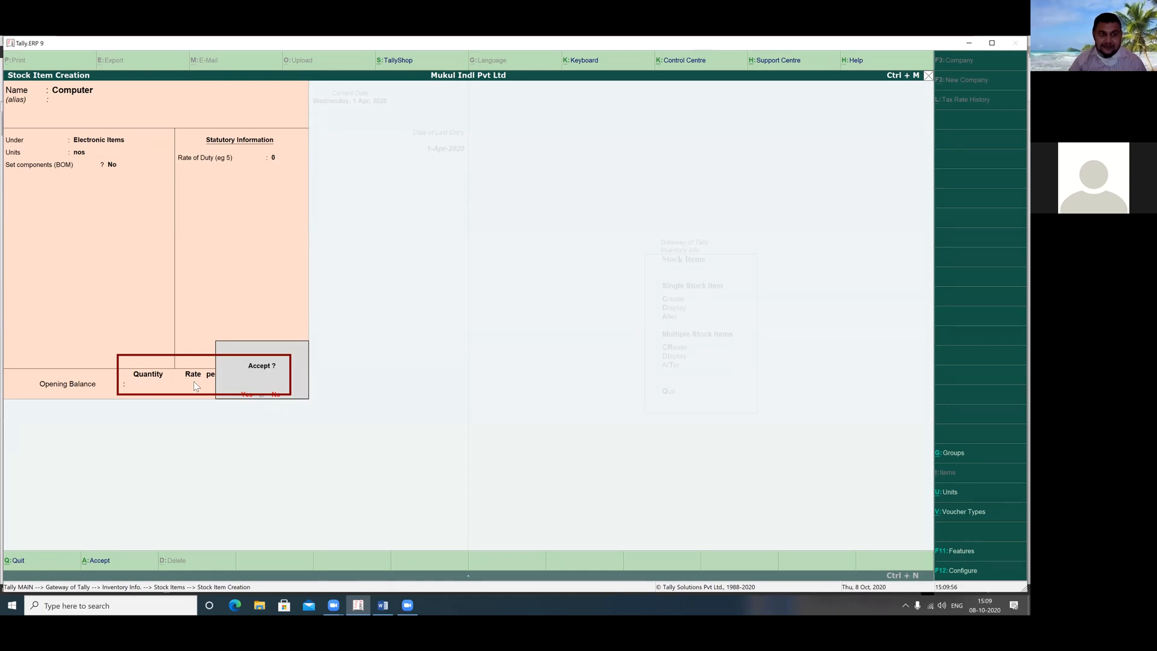
pyautogui.press('Return')
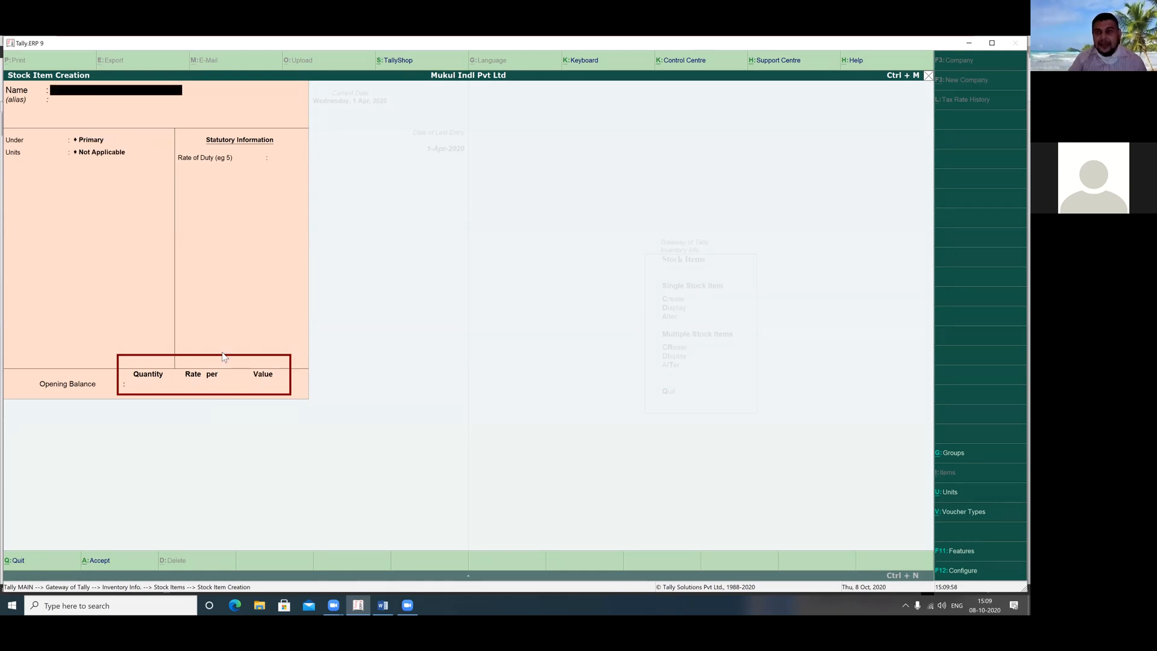
pyautogui.press('Escape')
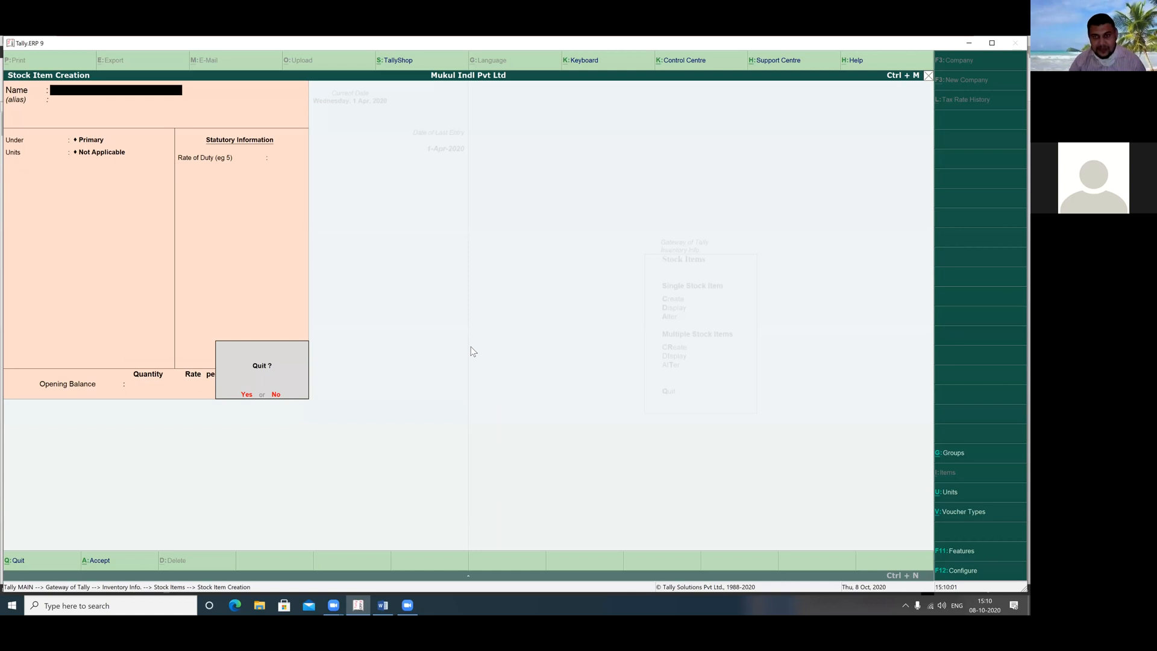
pyautogui.press('Return')
pyautogui.press('Escape')
pyautogui.press('Escape')
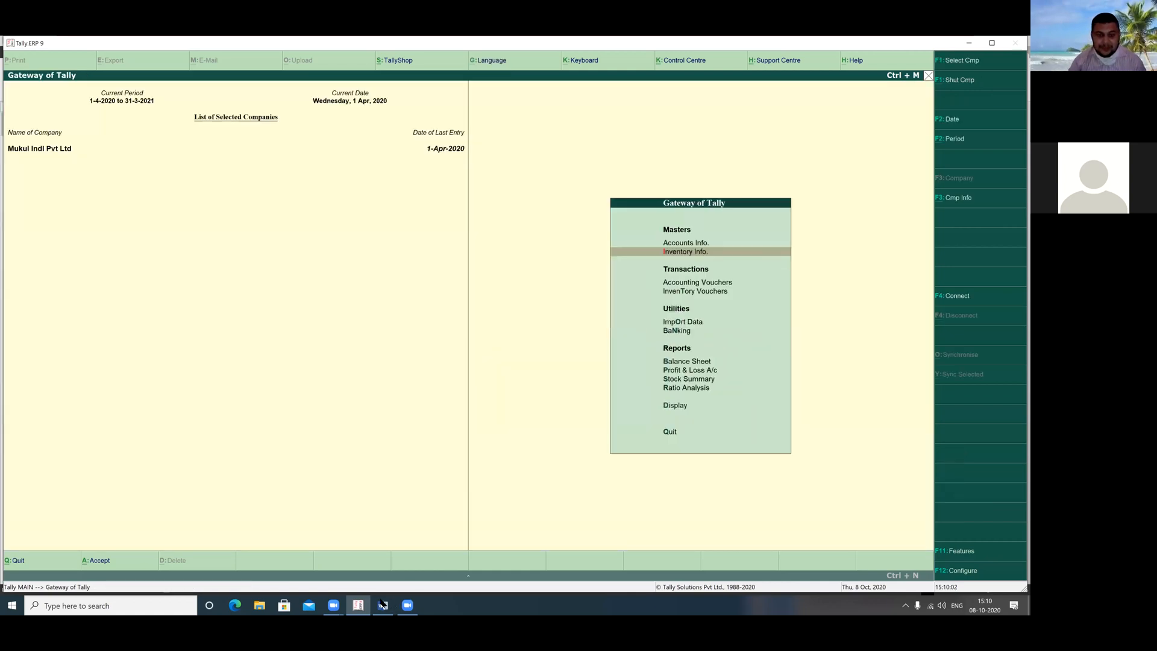
pyautogui.hotkey('alt', 'Tab')
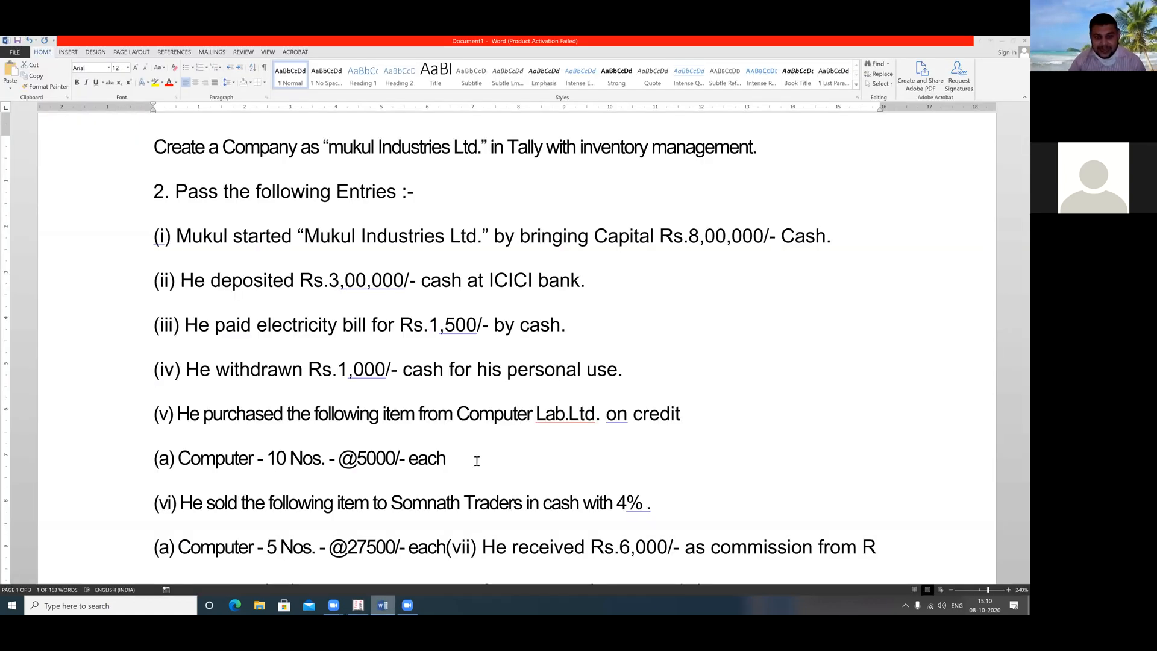
pyautogui.click(447, 461)
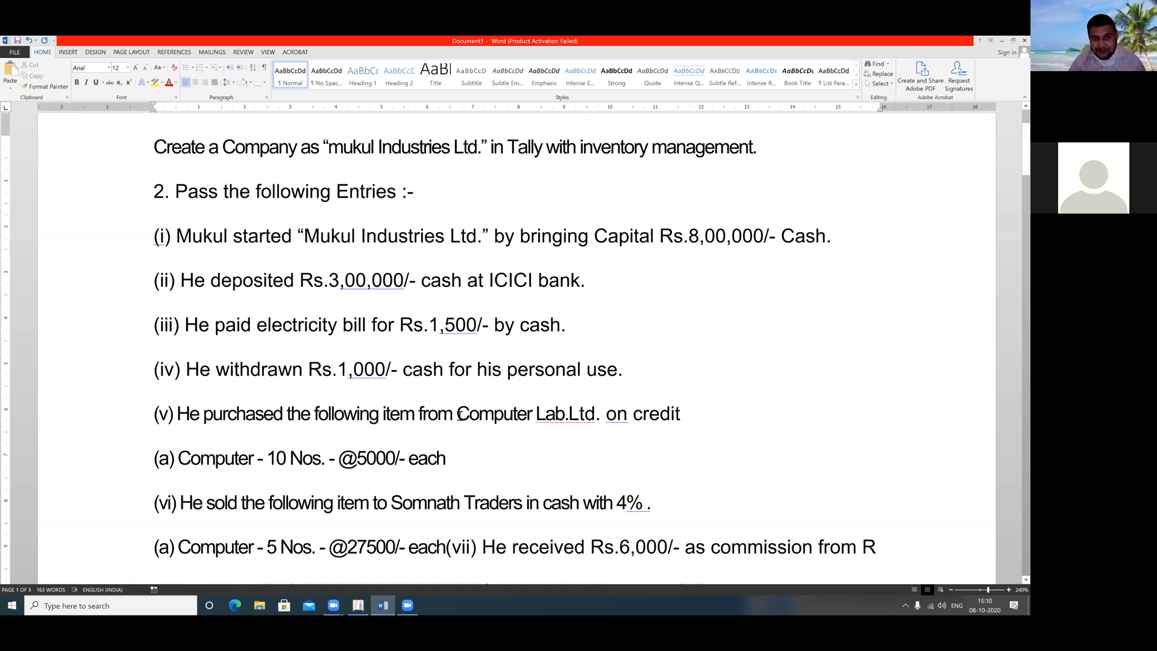
pyautogui.moveTo(460, 415); pyautogui.dragTo(593, 411)
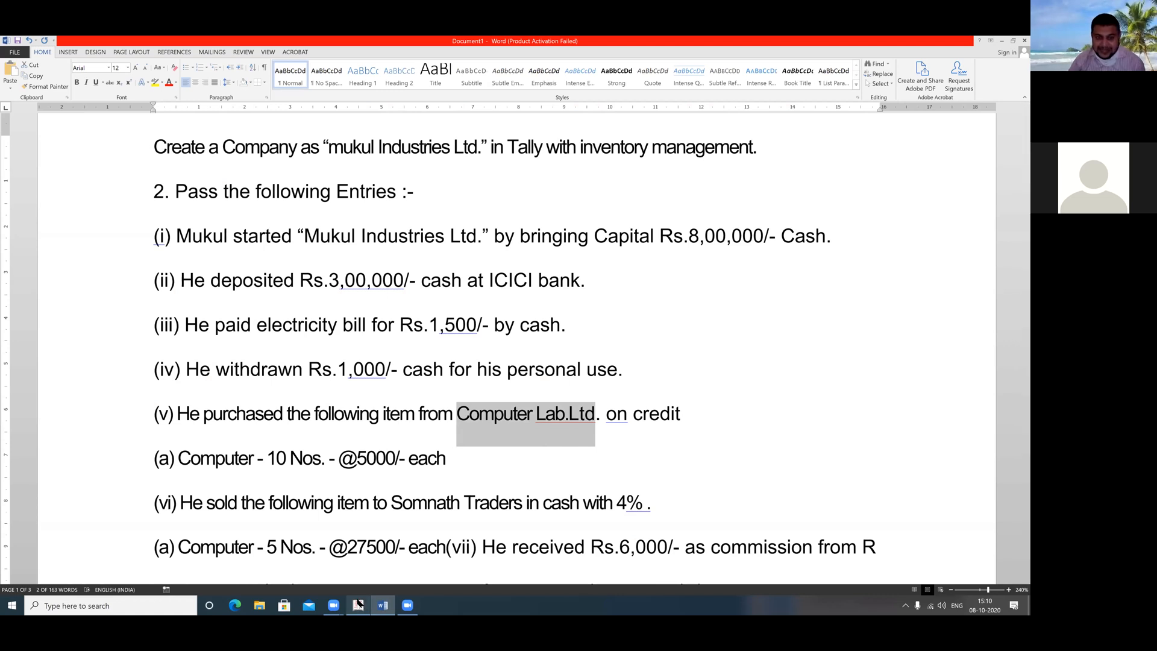
pyautogui.click(358, 605)
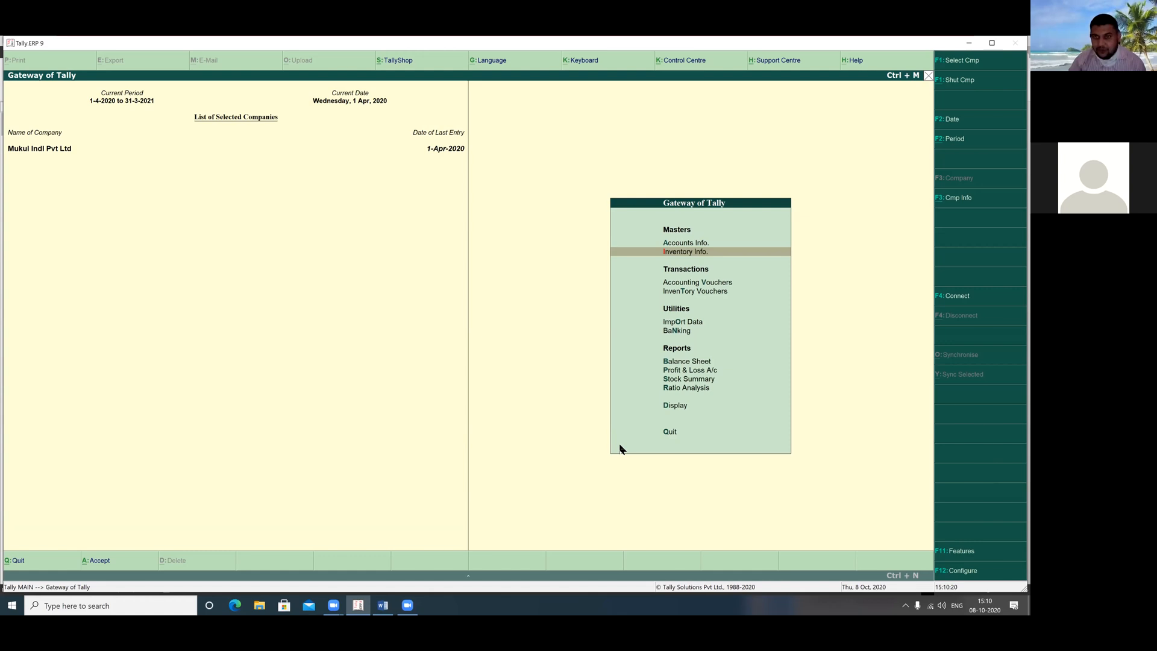
# Start a ledger named Computer Lab.Ltd under Sundry Creditors
pyautogui.press('a')
pyautogui.press('Down')
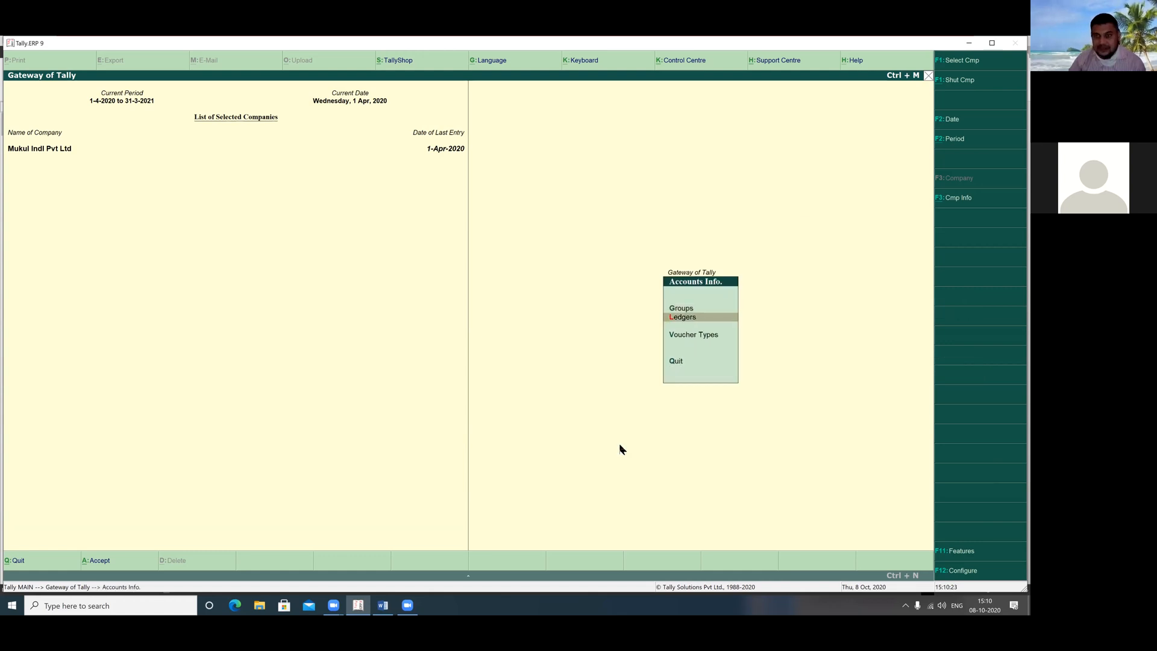
pyautogui.press('Return')
pyautogui.press('Return')
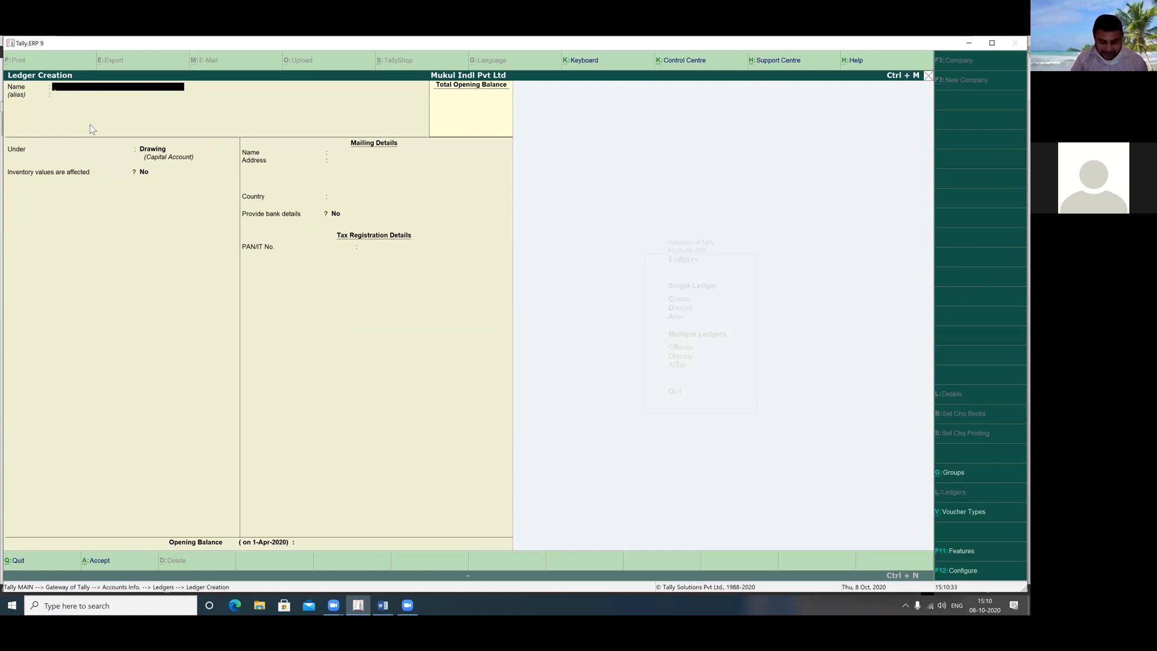
pyautogui.hotkey('ctrl', 'alt', 'v')
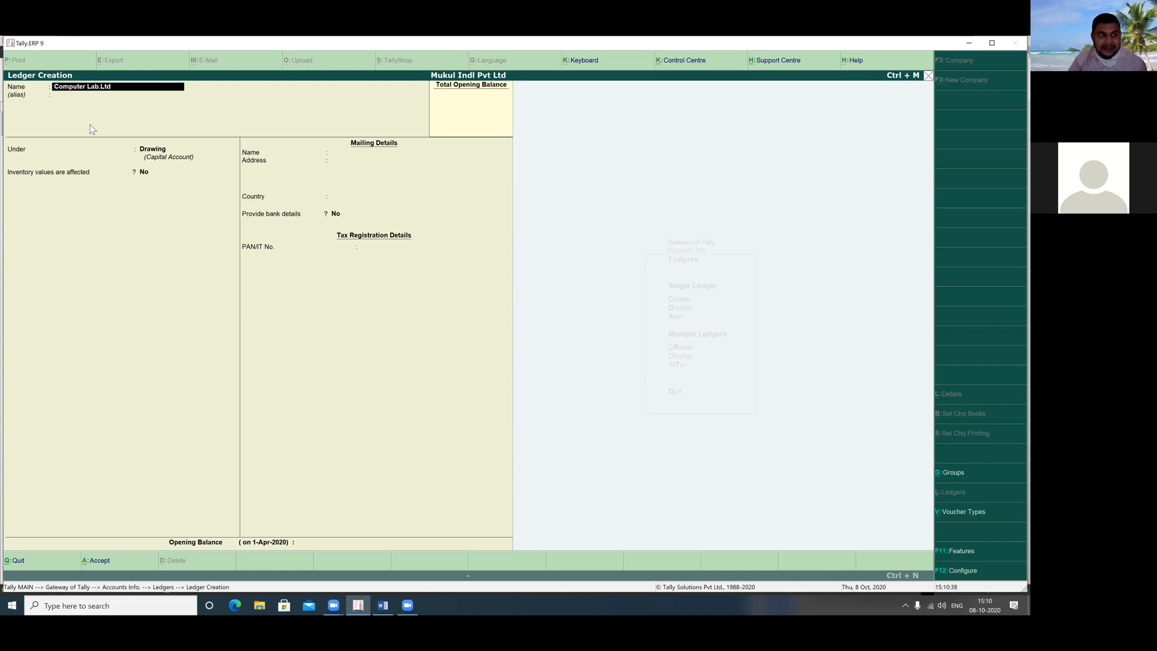
pyautogui.press('Return')
pyautogui.press('Return')
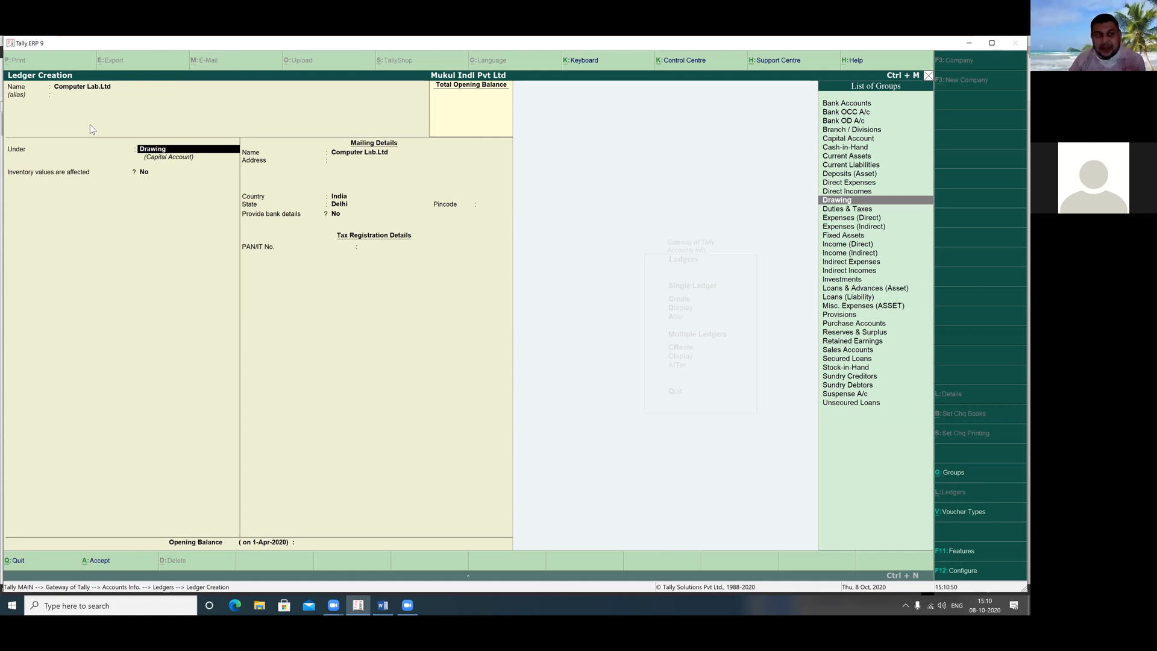
pyautogui.write('S')
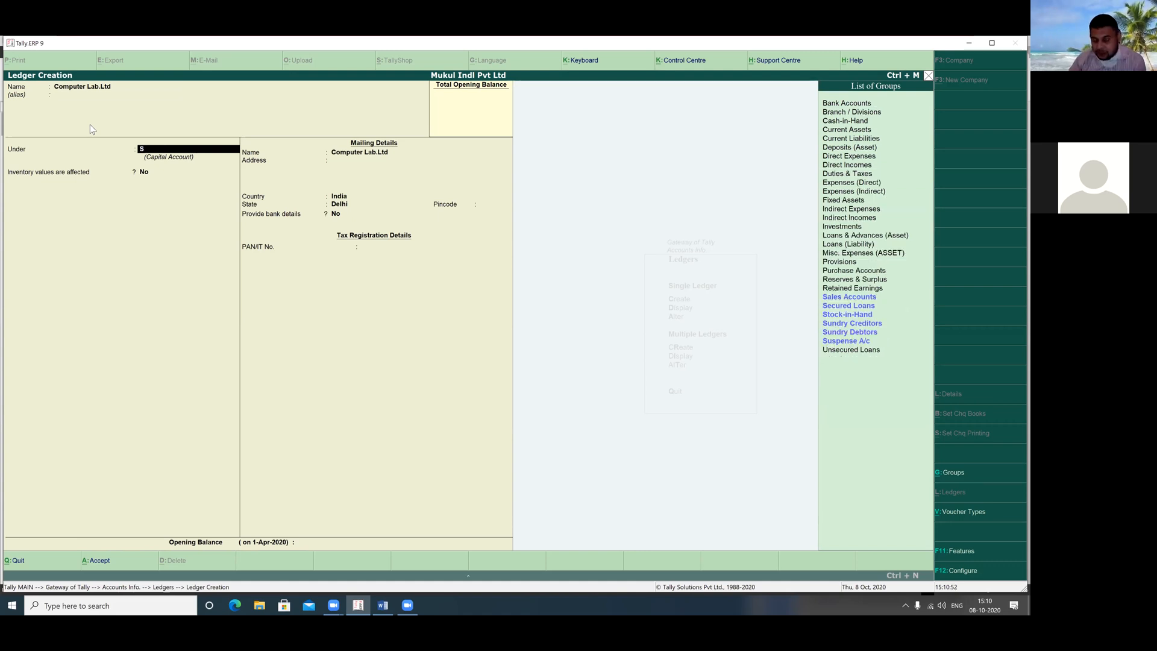
pyautogui.press('BackSpace')
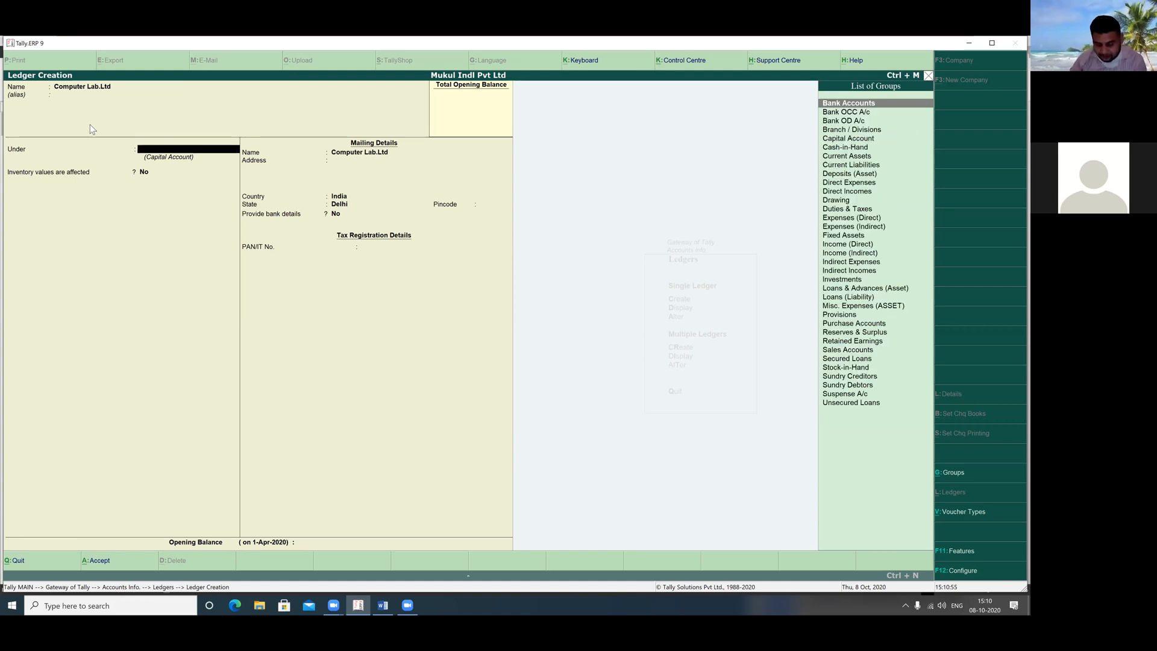
pyautogui.write('S')
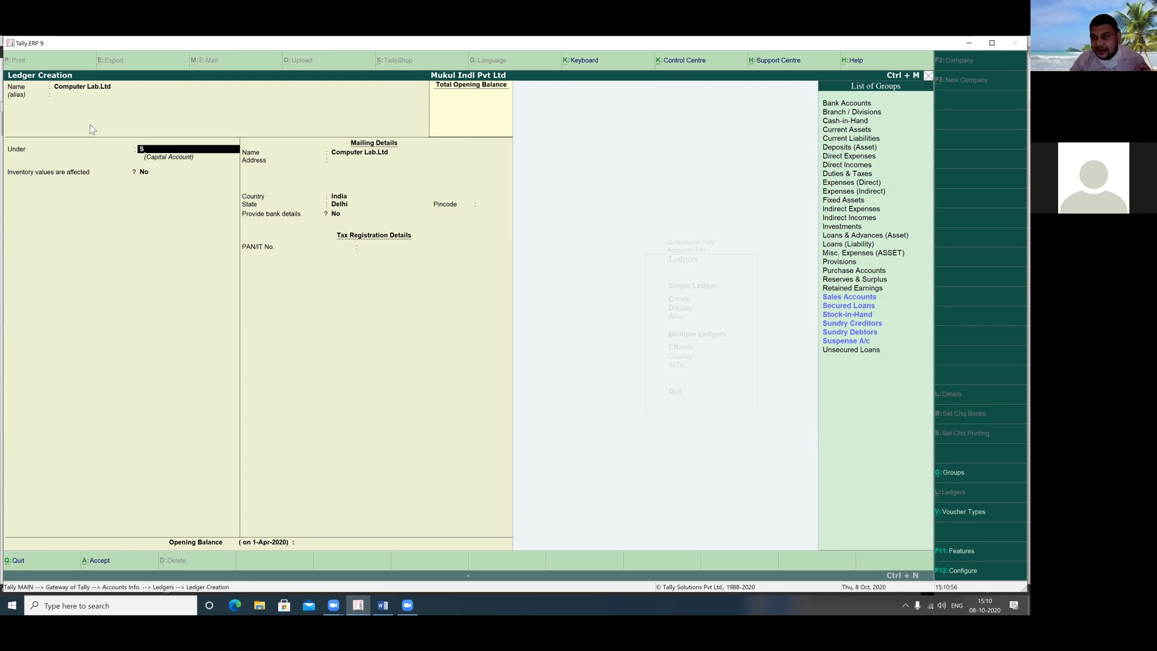
pyautogui.press('Down')
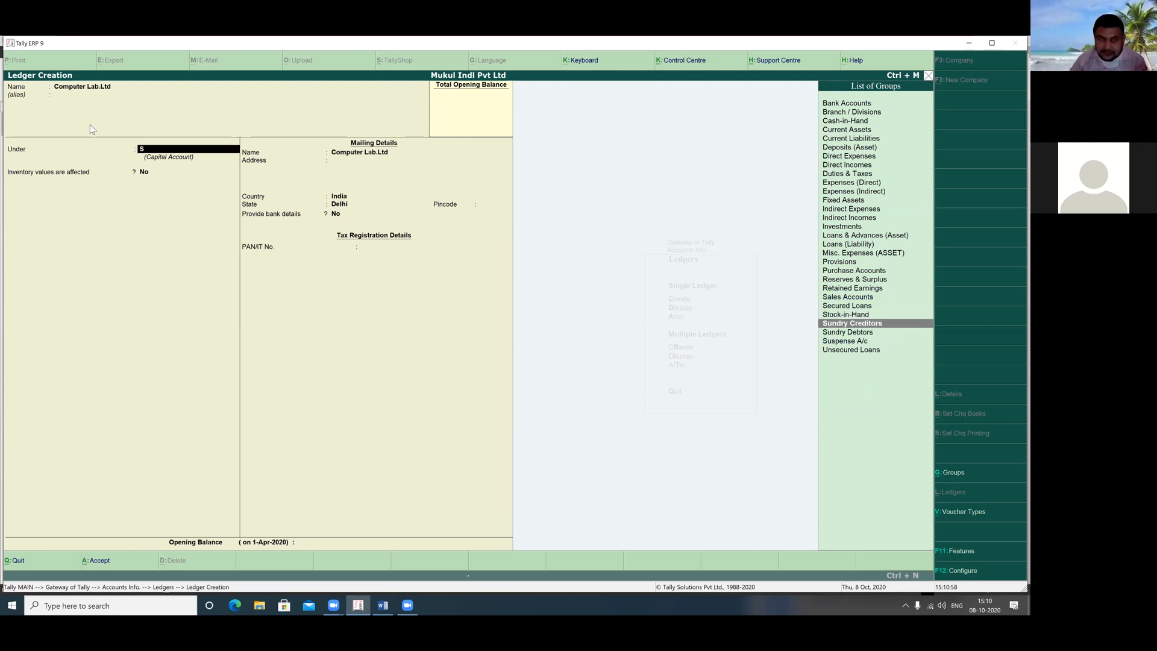
pyautogui.press('Return')
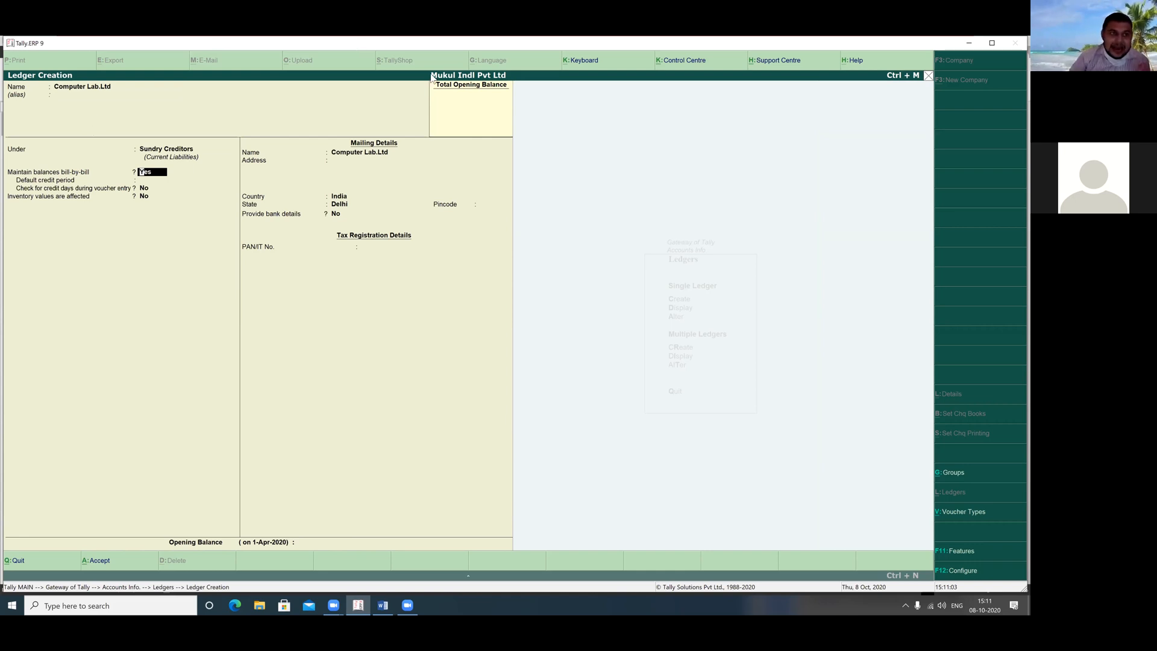
# Keep bill-by-bill Yes, state Delhi, bank details No, and save the ledger
pyautogui.moveTo(215, 135)
pyautogui.mouseDown()
pyautogui.moveTo(126, 163)
pyautogui.moveTo(184, 180)
pyautogui.mouseUp()
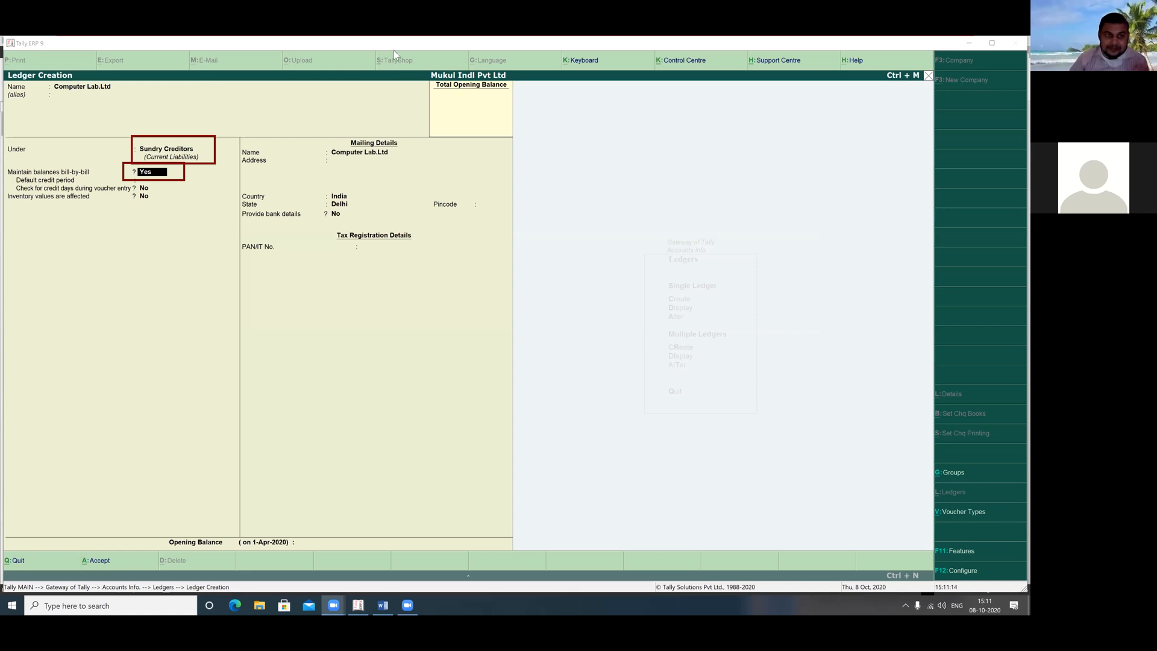
pyautogui.press('Return')
pyautogui.press('Return')
pyautogui.press('Return')
pyautogui.press('Return')
pyautogui.press('Return')
pyautogui.press('Return')
pyautogui.press('Return')
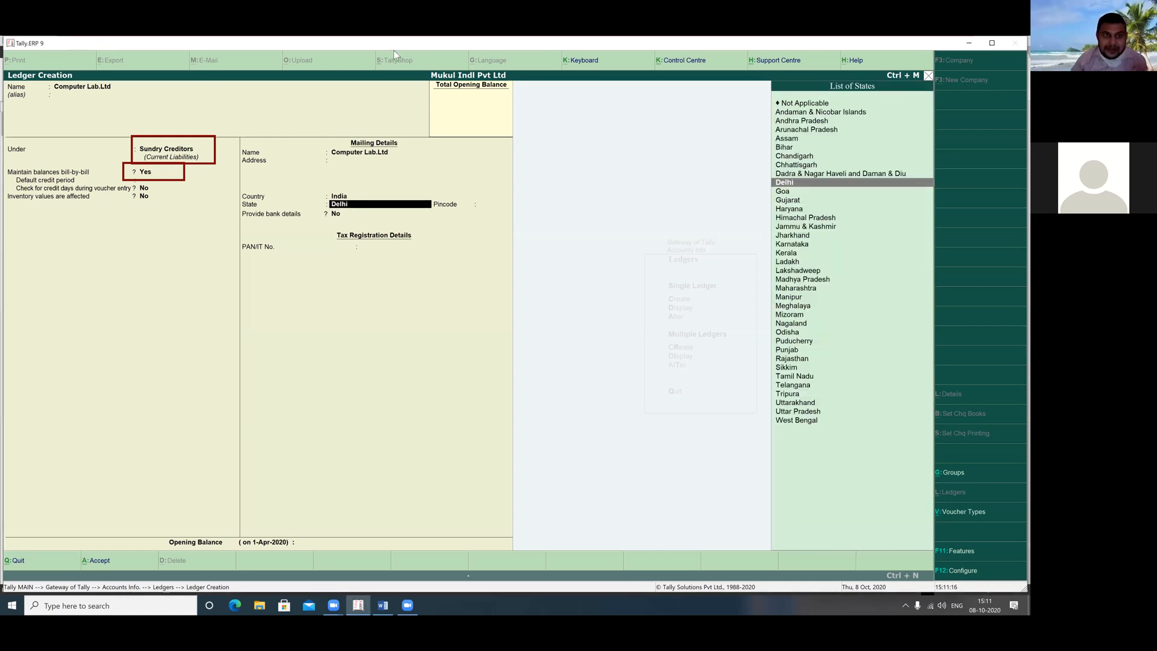
pyautogui.press('Return')
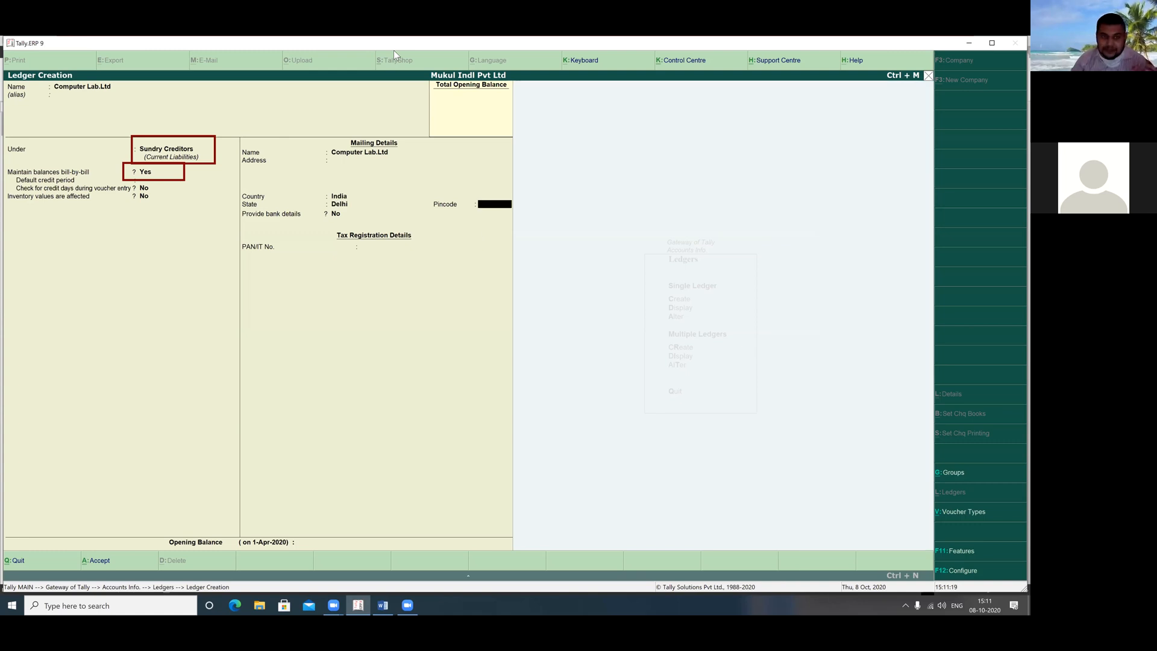
pyautogui.press('Return')
pyautogui.press('Return')
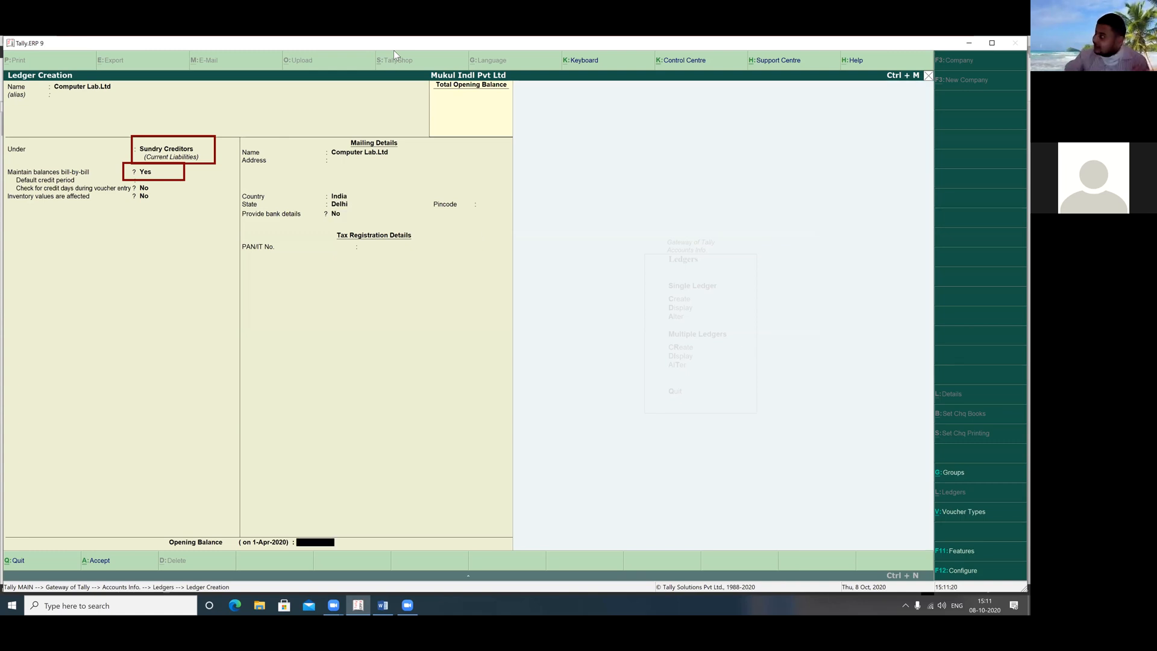
pyautogui.press('Return')
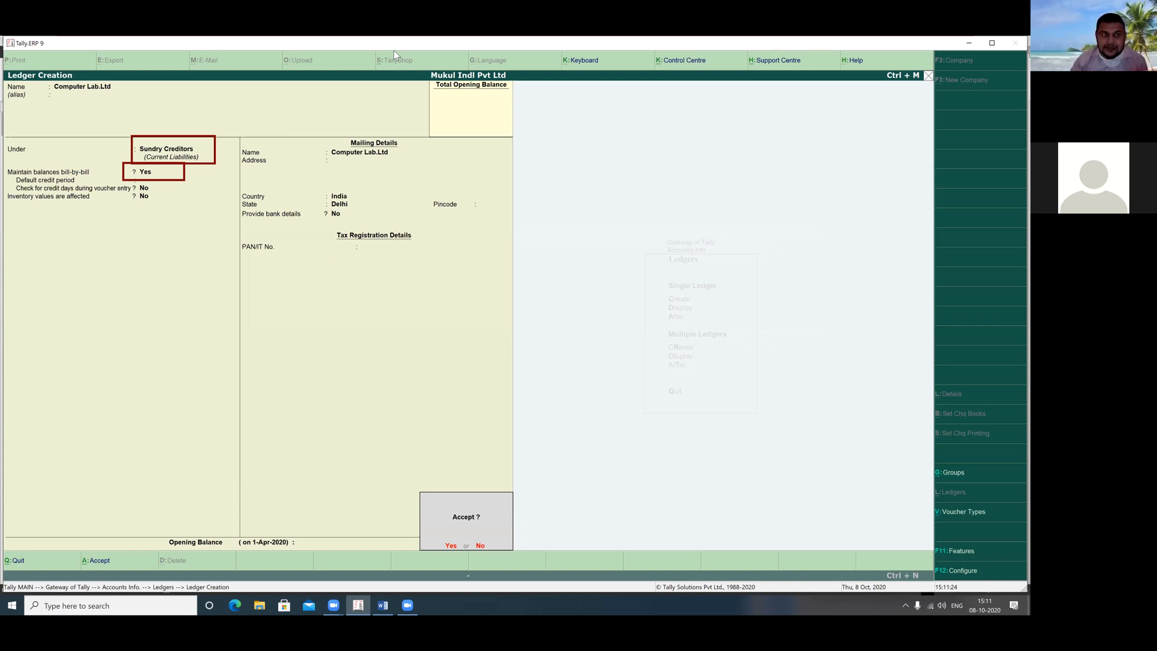
pyautogui.press('Return')
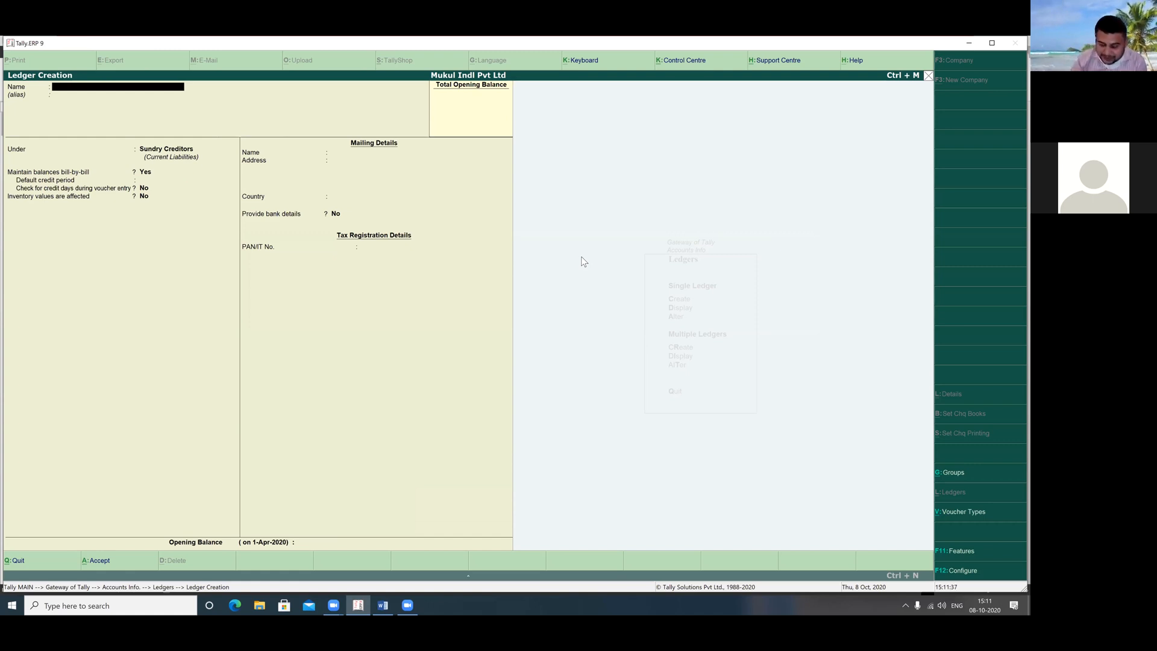
# Name a new ledger 'Purchase' and place it under Purchase Accounts
pyautogui.write('Purcha')
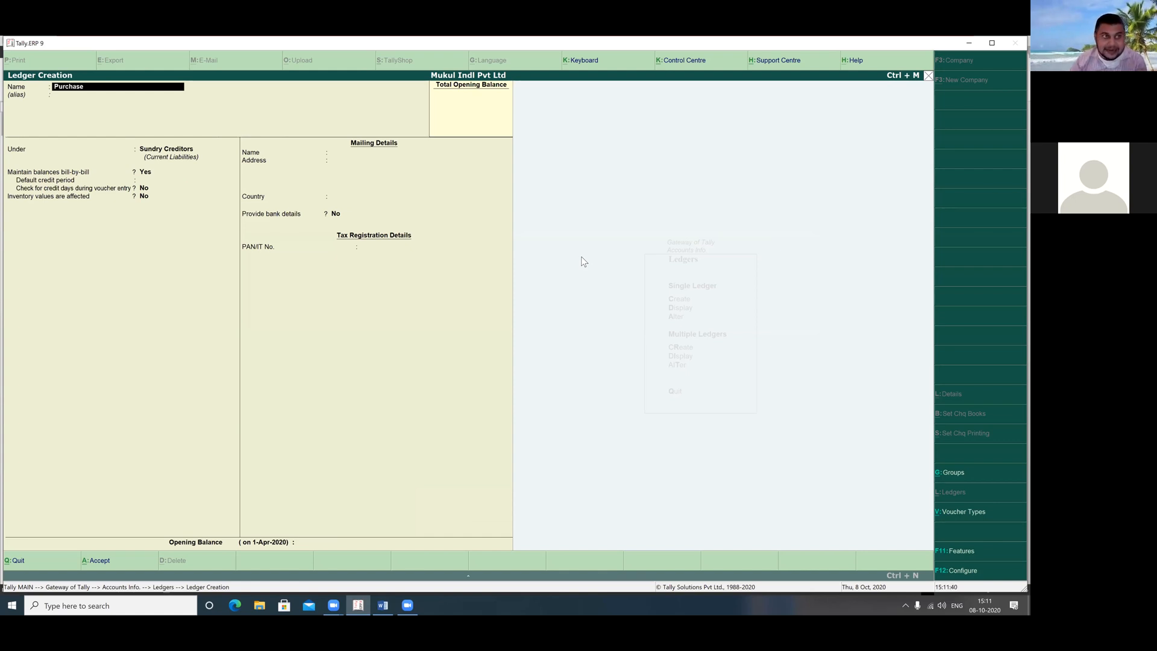
pyautogui.write('se')
pyautogui.press('Return')
pyautogui.press('Return')
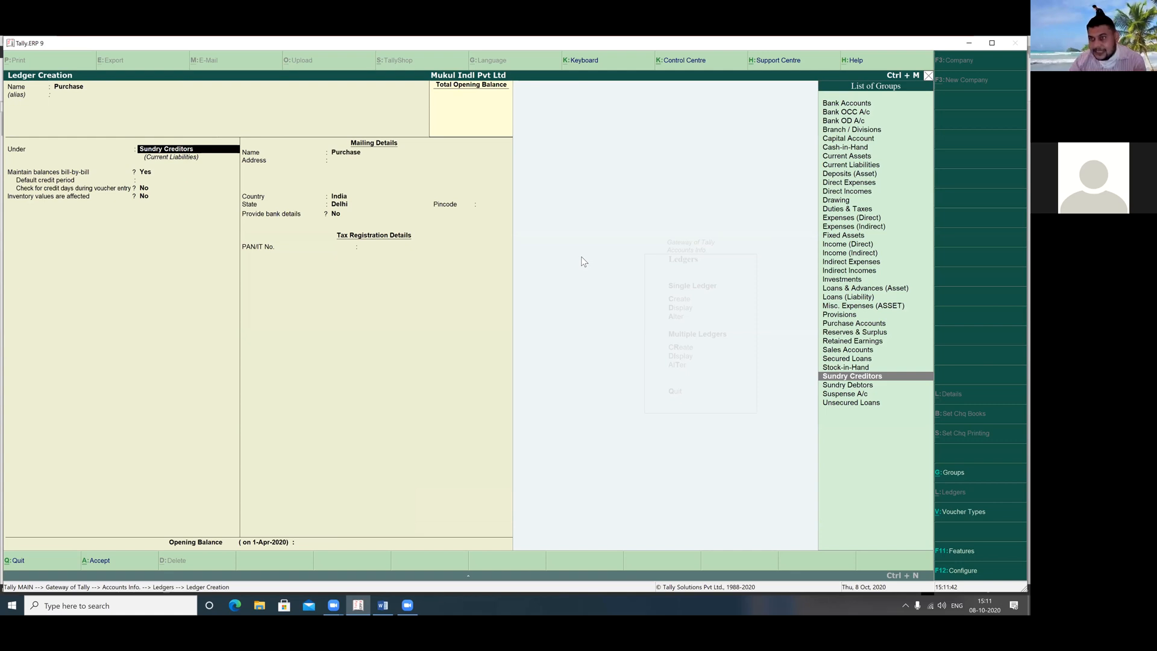
pyautogui.press('Up')
pyautogui.press('Up')
pyautogui.press('Up')
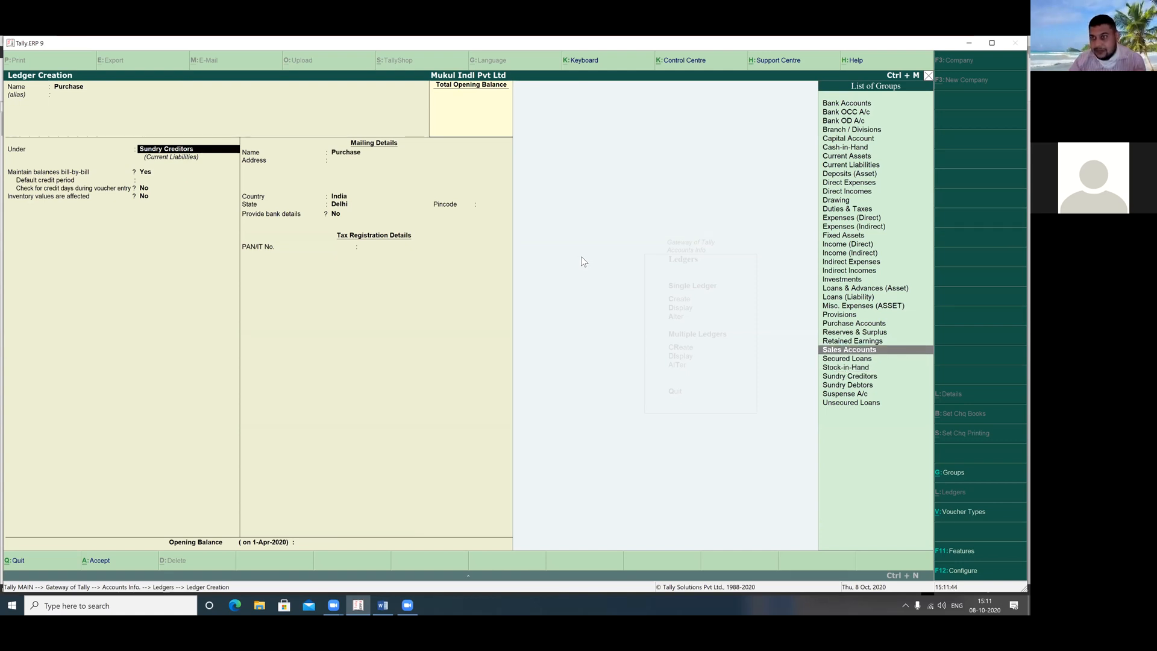
pyautogui.press('Up')
pyautogui.press('Up')
pyautogui.press('Up')
pyautogui.press('Up')
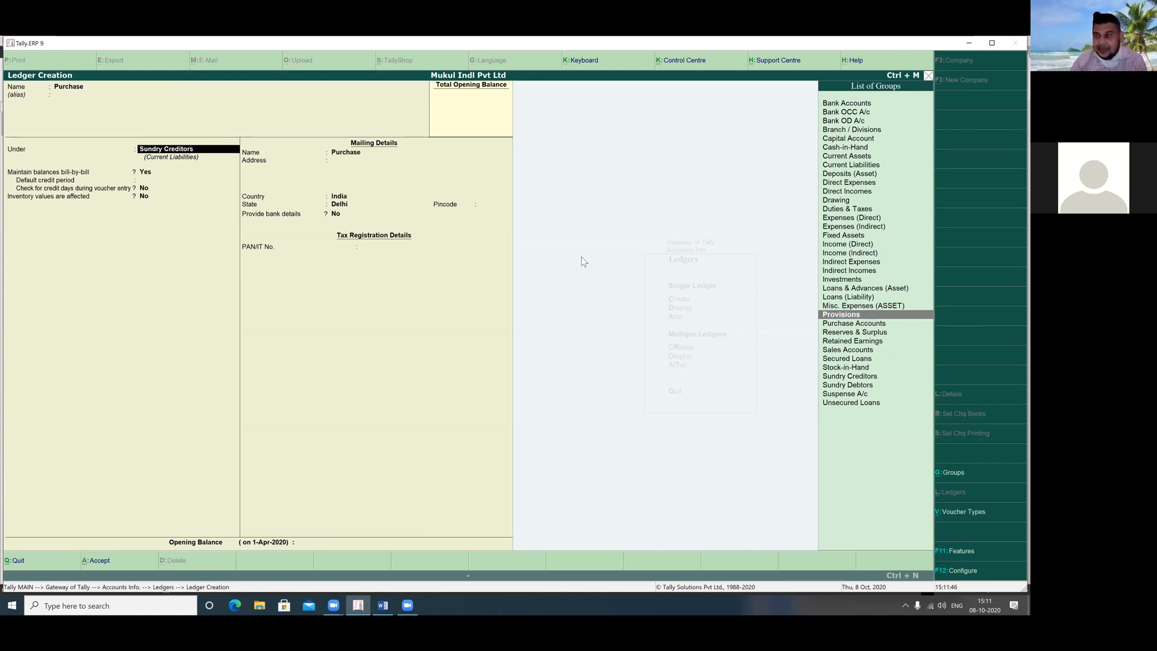
pyautogui.write('p')
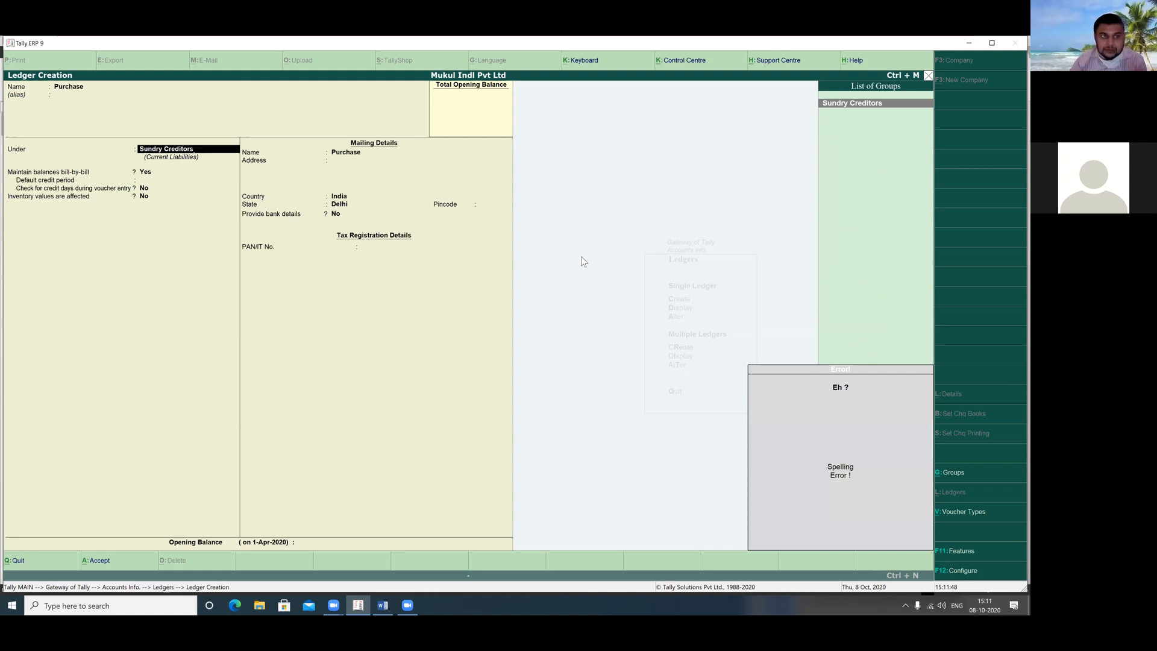
pyautogui.press('BackSpace')
pyautogui.press('BackSpace')
pyautogui.press('BackSpace')
pyautogui.press('BackSpace')
pyautogui.press('BackSpace')
pyautogui.press('BackSpace')
pyautogui.press('BackSpace')
pyautogui.press('BackSpace')
pyautogui.press('BackSpace')
pyautogui.press('BackSpace')
pyautogui.press('BackSpace')
pyautogui.press('BackSpace')
pyautogui.press('BackSpace')
pyautogui.press('BackSpace')
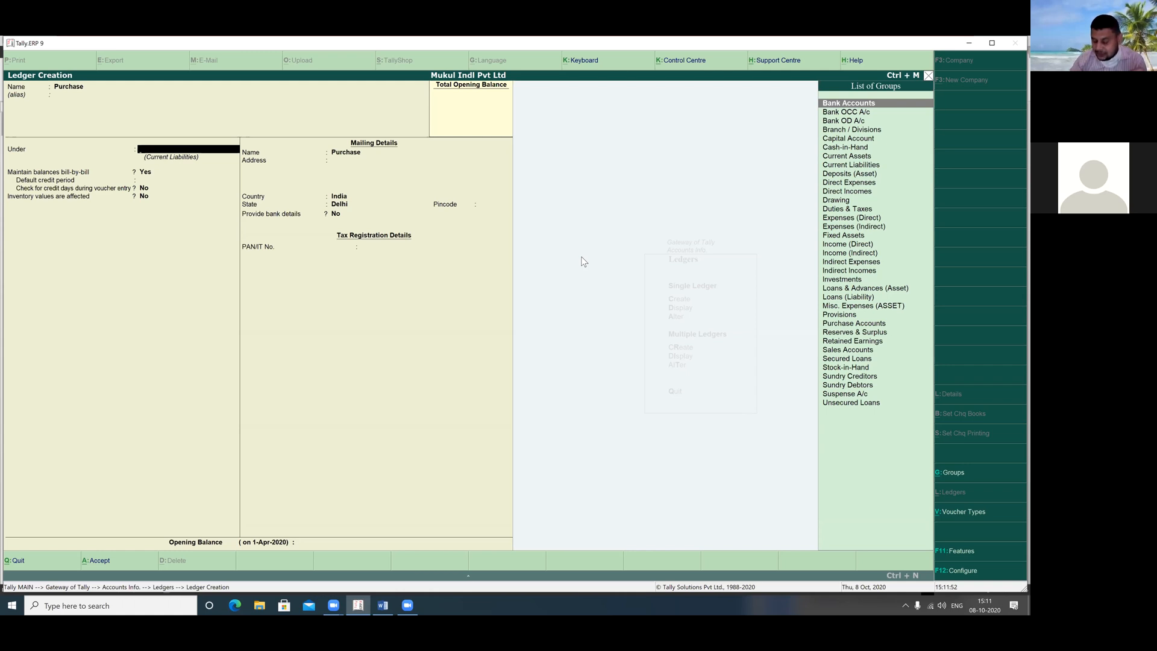
pyautogui.write('P')
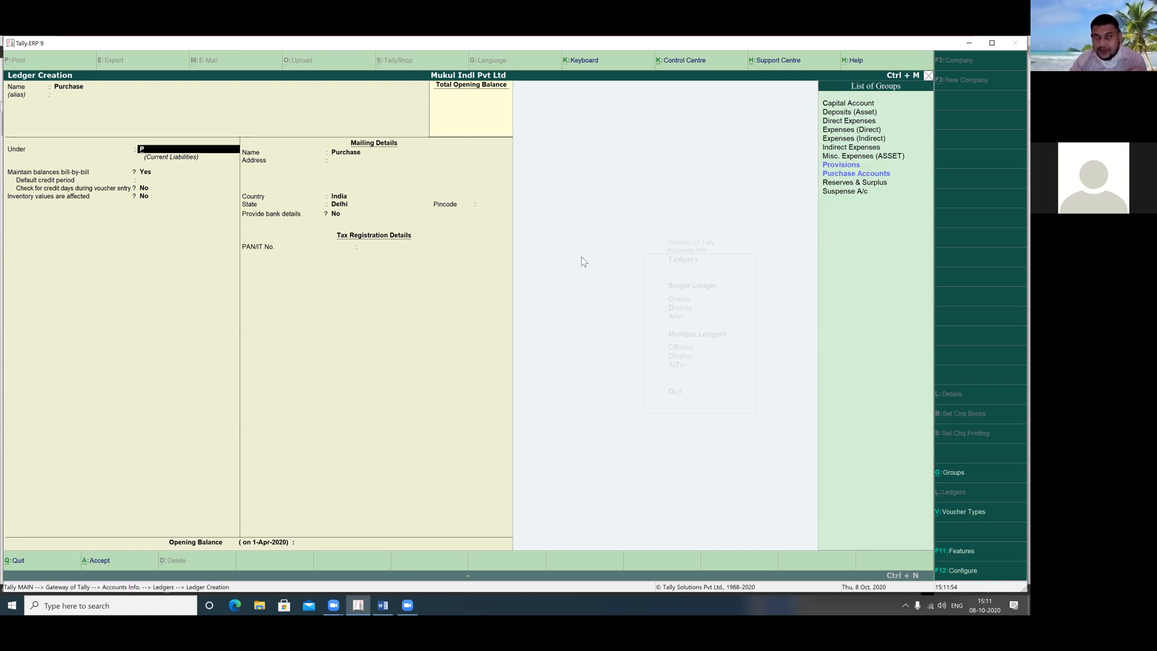
pyautogui.press('Return')
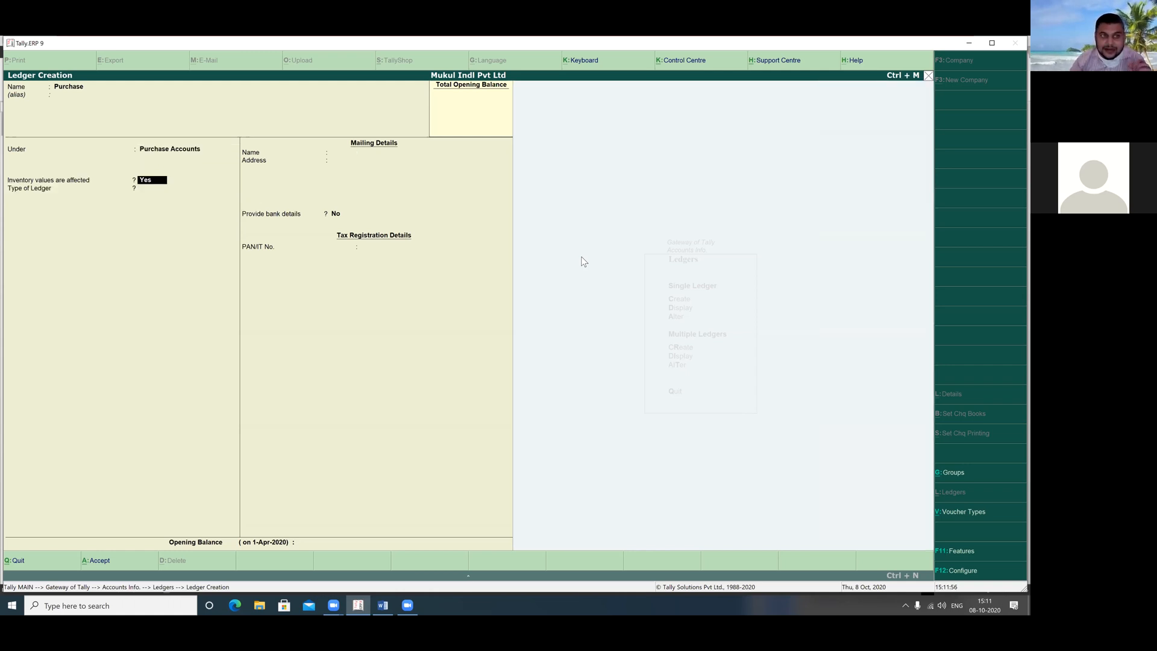
# Set inventory values affected Yes, type Not Applicable, save, and leave Ledger Creation
pyautogui.press('Return')
pyautogui.press('Return')
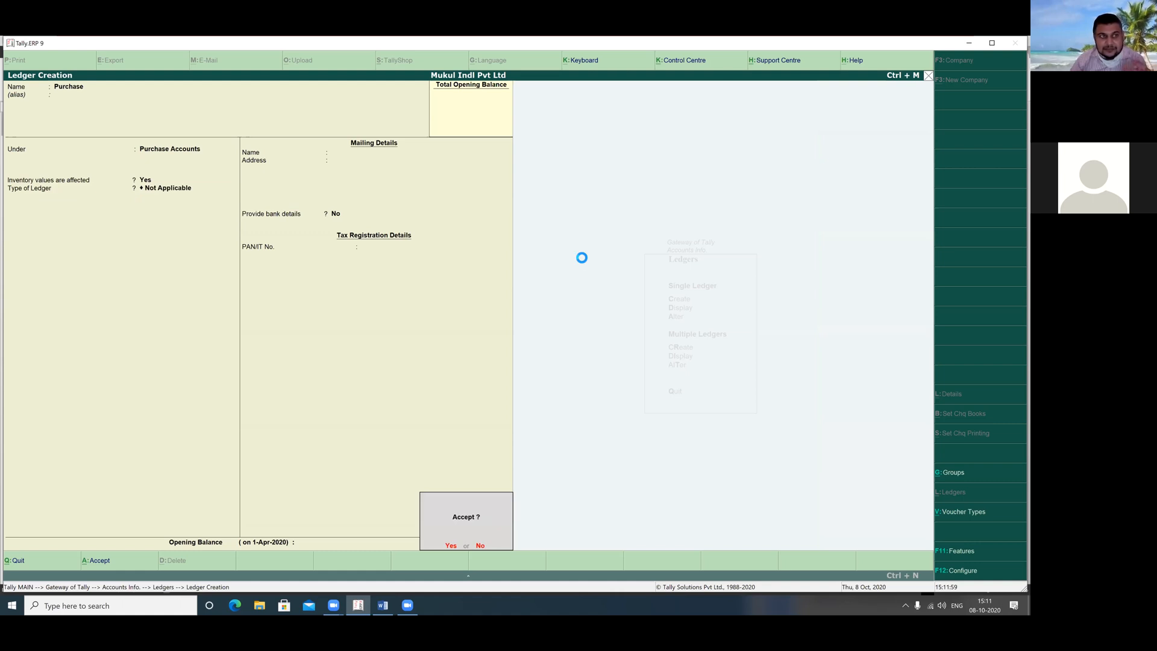
pyautogui.press('Return')
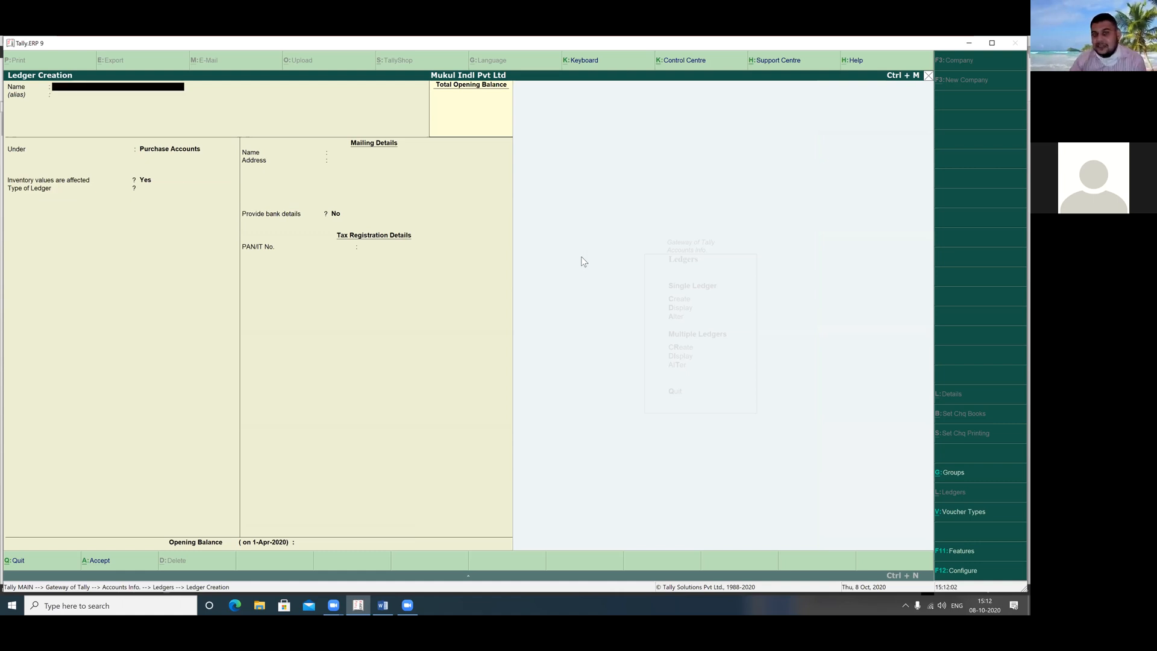
pyautogui.press('Escape')
pyautogui.press('Return')
pyautogui.press('Escape')
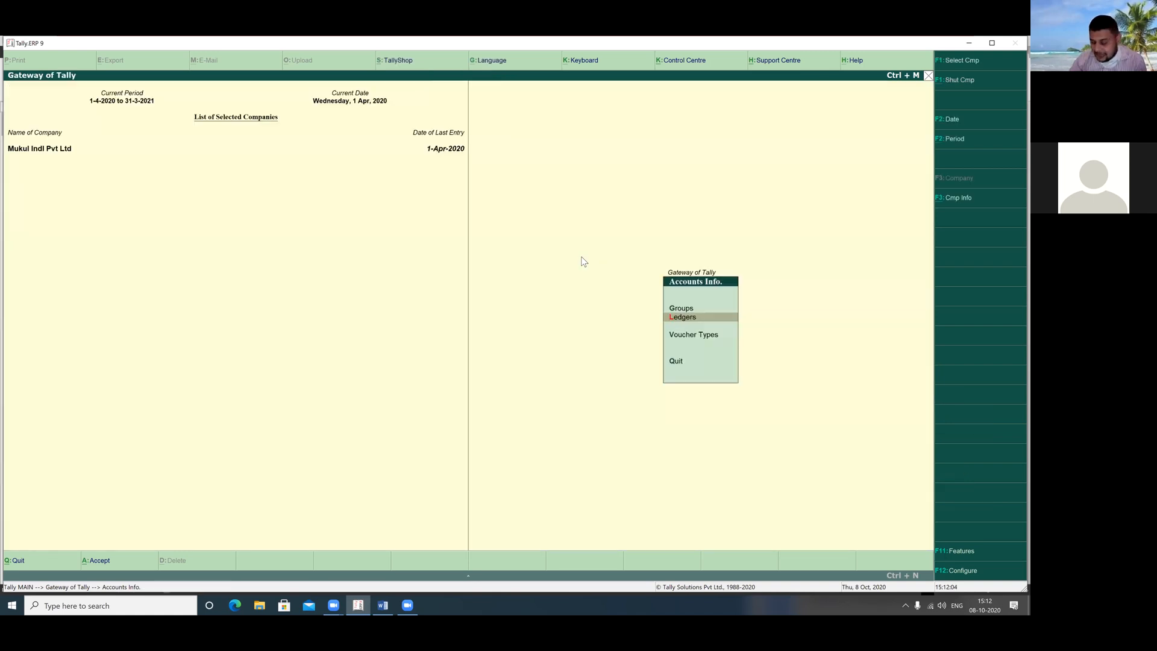
# Open Accounting Vouchers from Gateway of Tally and switch to a Purchase voucher with F9
pyautogui.press('Escape')
pyautogui.press('Down')
pyautogui.press('Down')
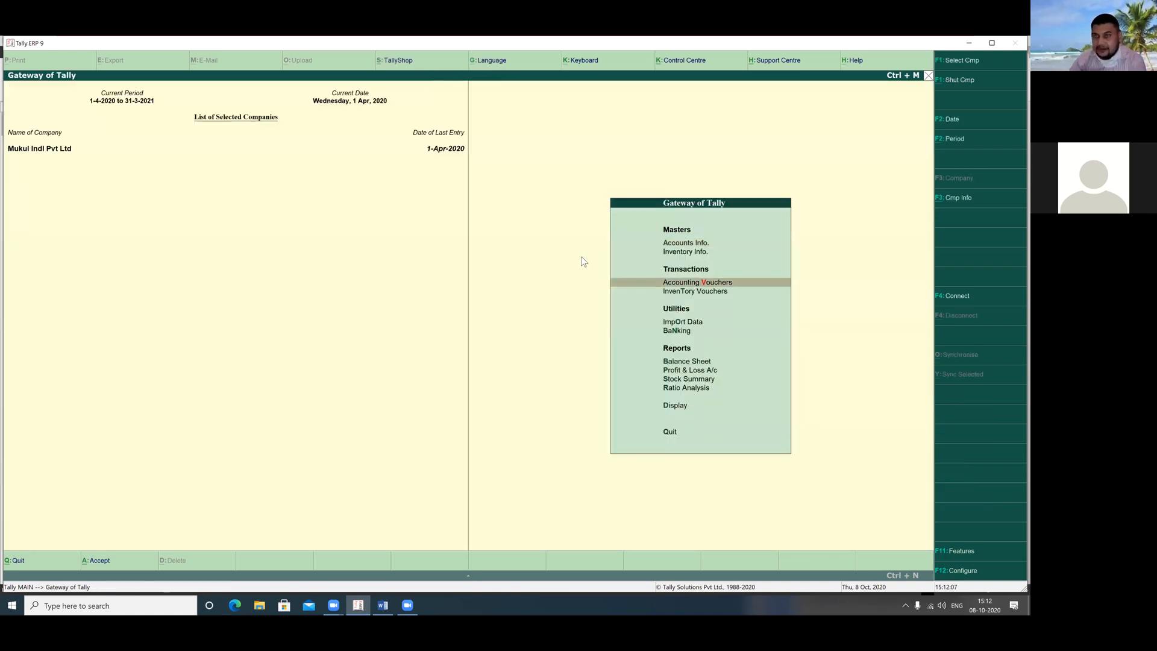
pyautogui.press('Return')
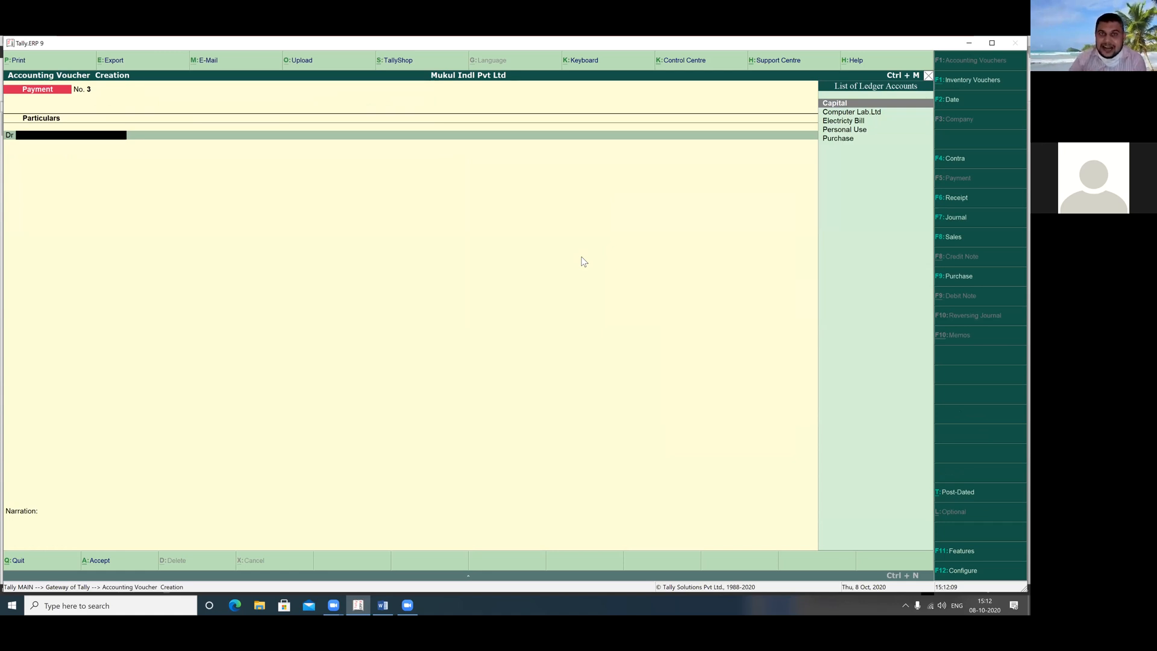
pyautogui.moveTo(341, 318)
pyautogui.mouseDown()
pyautogui.moveTo(346, 384)
pyautogui.moveTo(352, 304)
pyautogui.moveTo(370, 336)
pyautogui.mouseUp()
pyautogui.moveTo(405, 301); pyautogui.dragTo(414, 350)
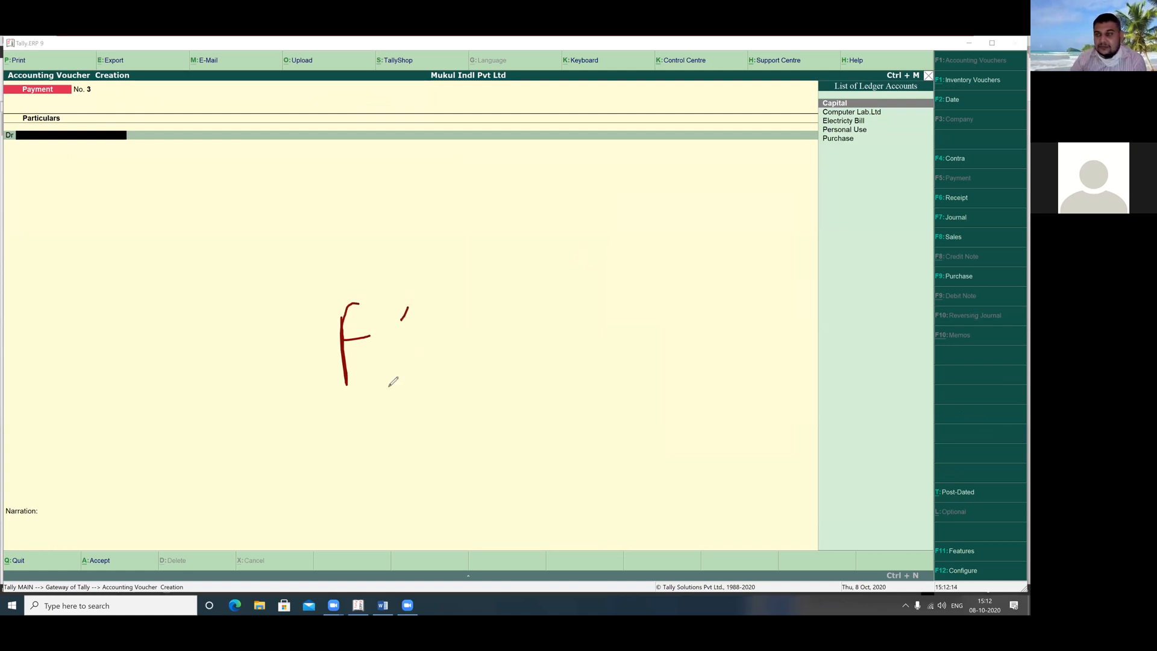
pyautogui.moveTo(306, 424)
pyautogui.mouseDown()
pyautogui.moveTo(383, 424)
pyautogui.moveTo(252, 322)
pyautogui.moveTo(411, 409)
pyautogui.mouseUp()
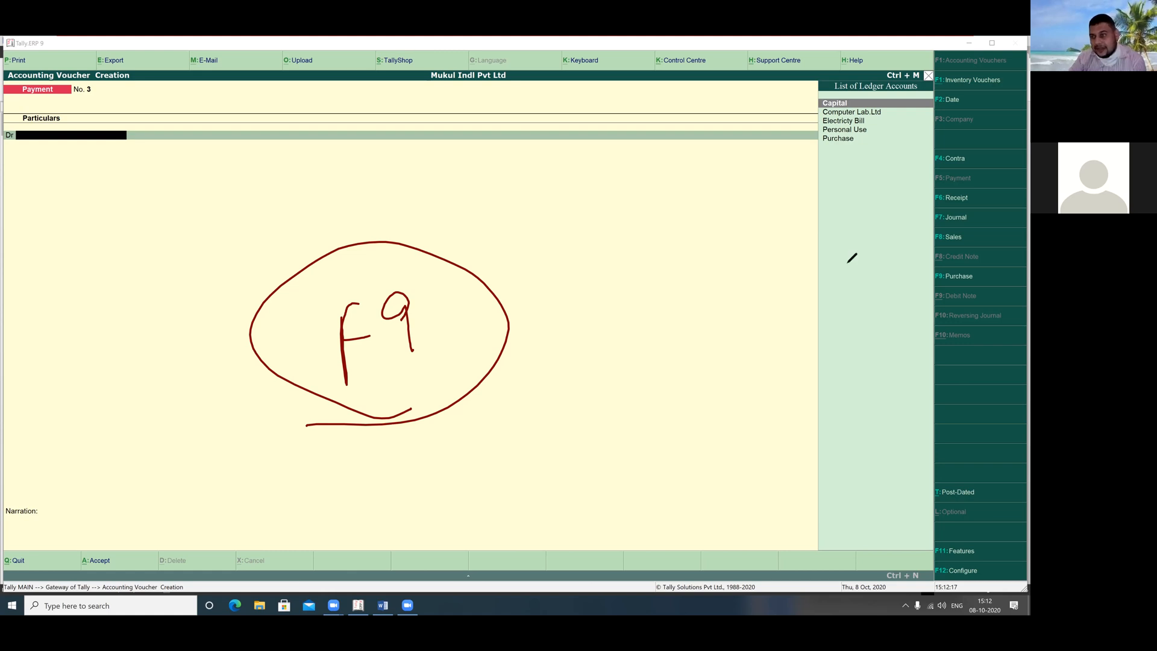
pyautogui.click(810, 198)
pyautogui.moveTo(811, 199); pyautogui.dragTo(930, 273)
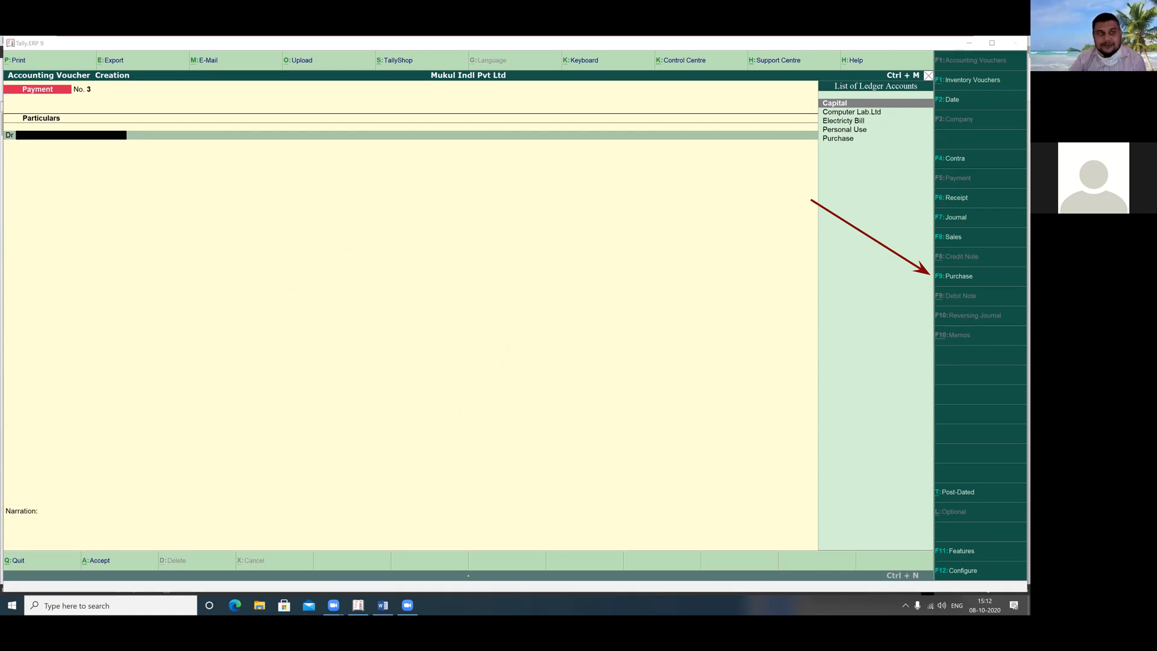
pyautogui.press('F9')
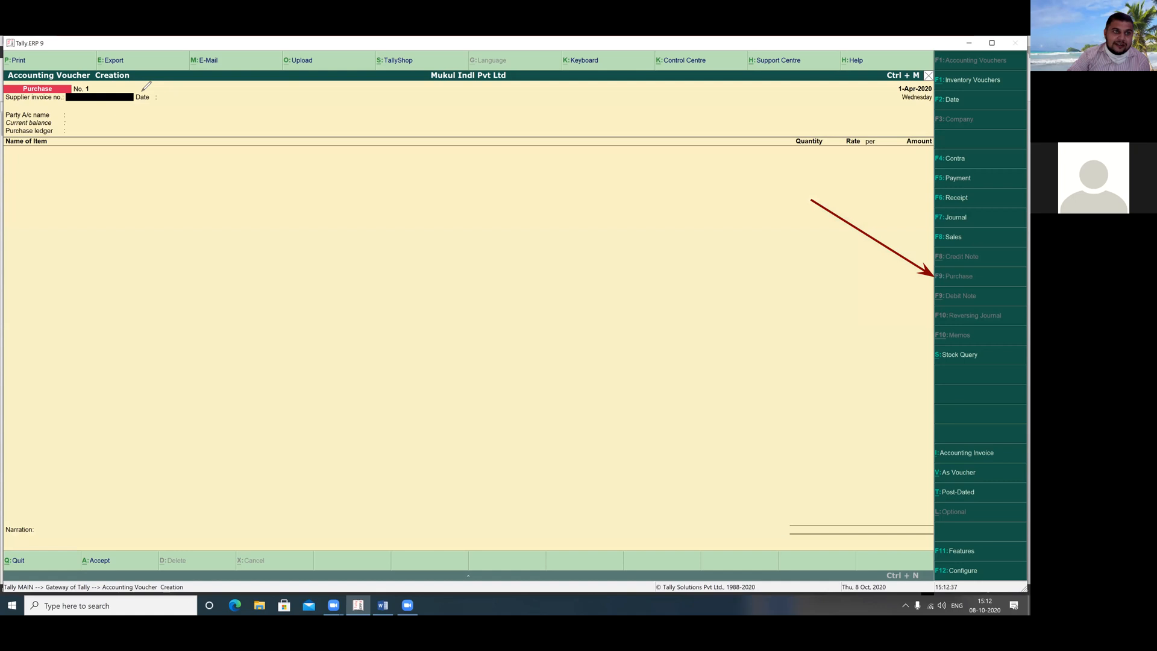
# Enter supplier invoice 12, accept date 1-Apr-2020, and pick Computer Lab.Ltd as party
pyautogui.moveTo(131, 88); pyautogui.dragTo(154, 83)
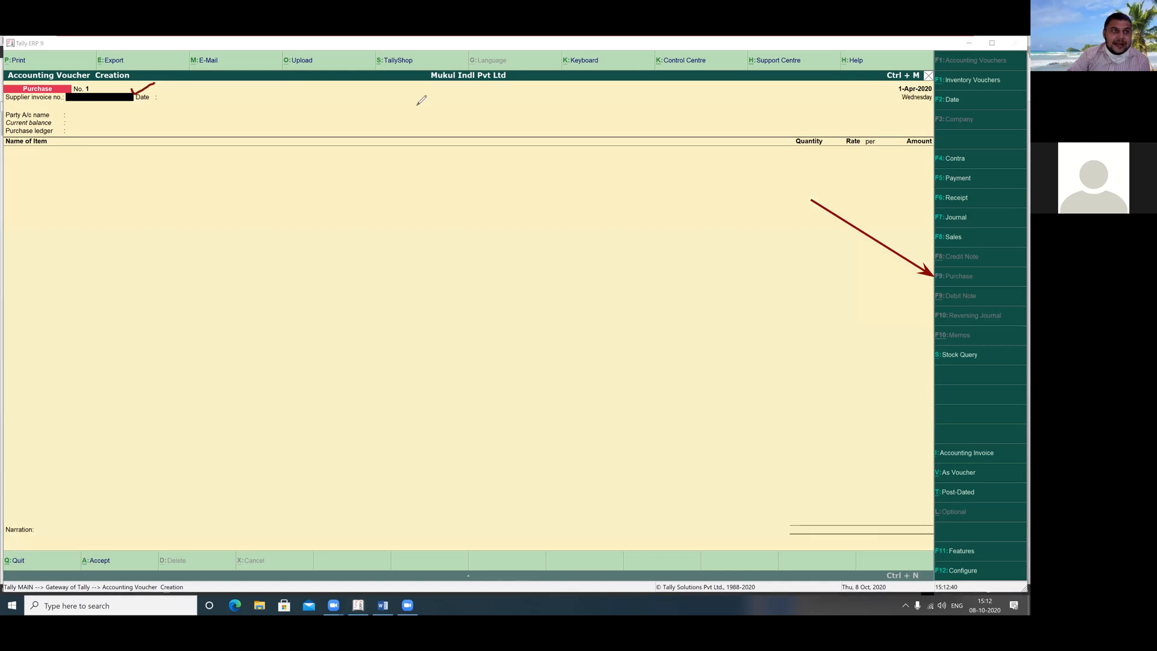
pyautogui.click(99, 100)
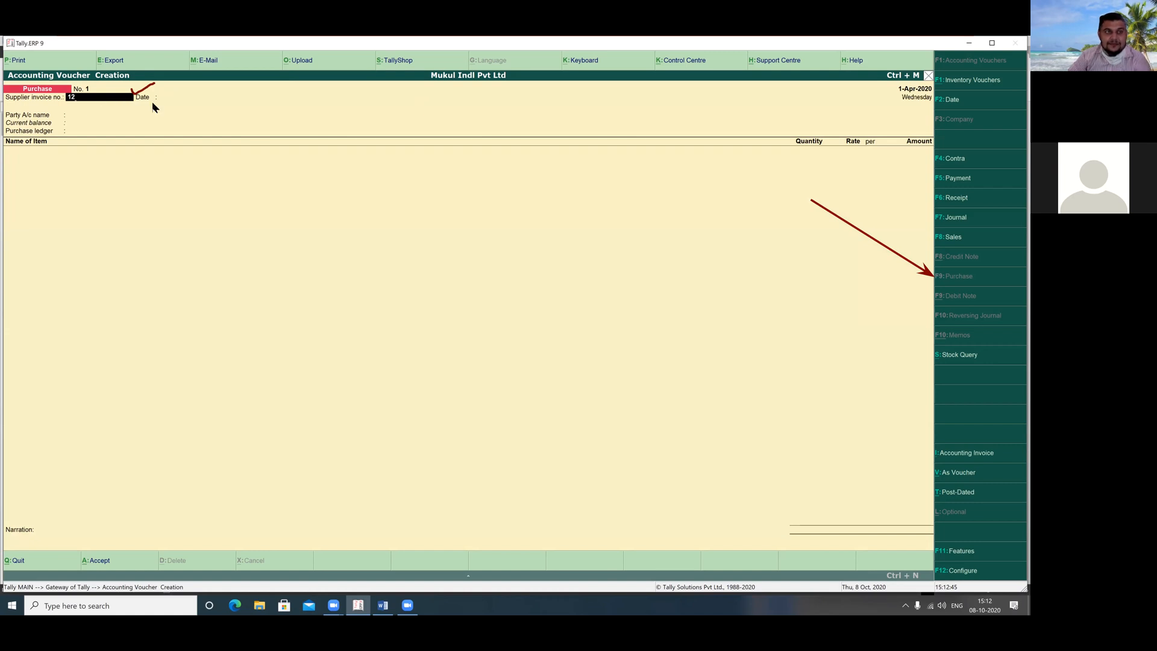
pyautogui.press('Return')
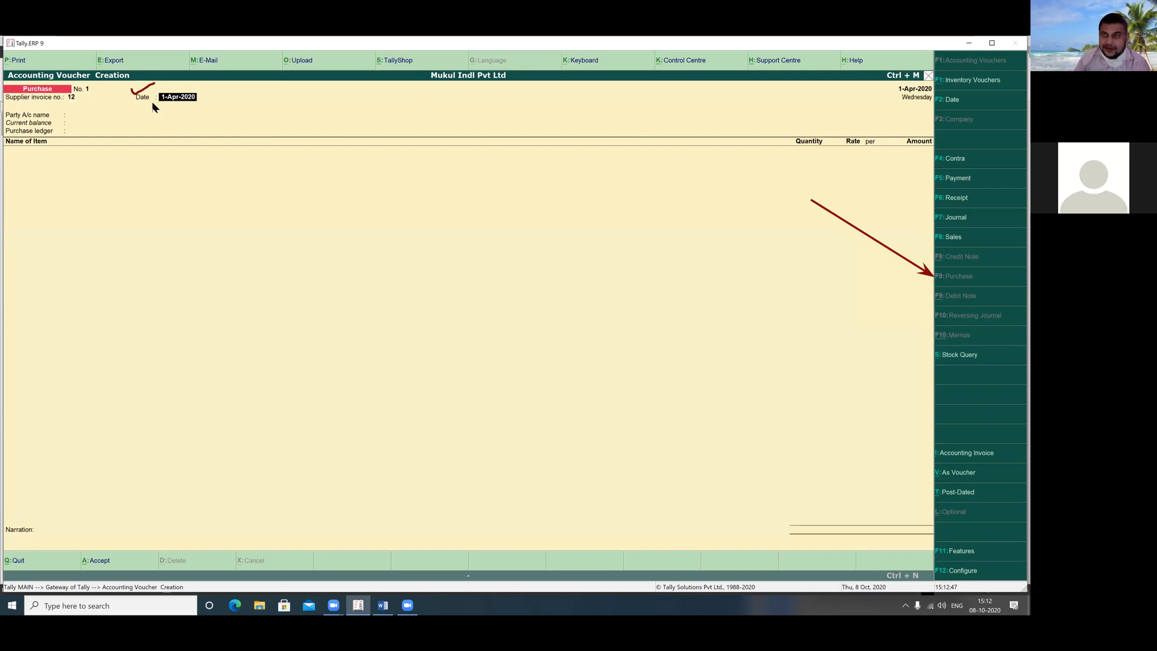
pyautogui.press('Return')
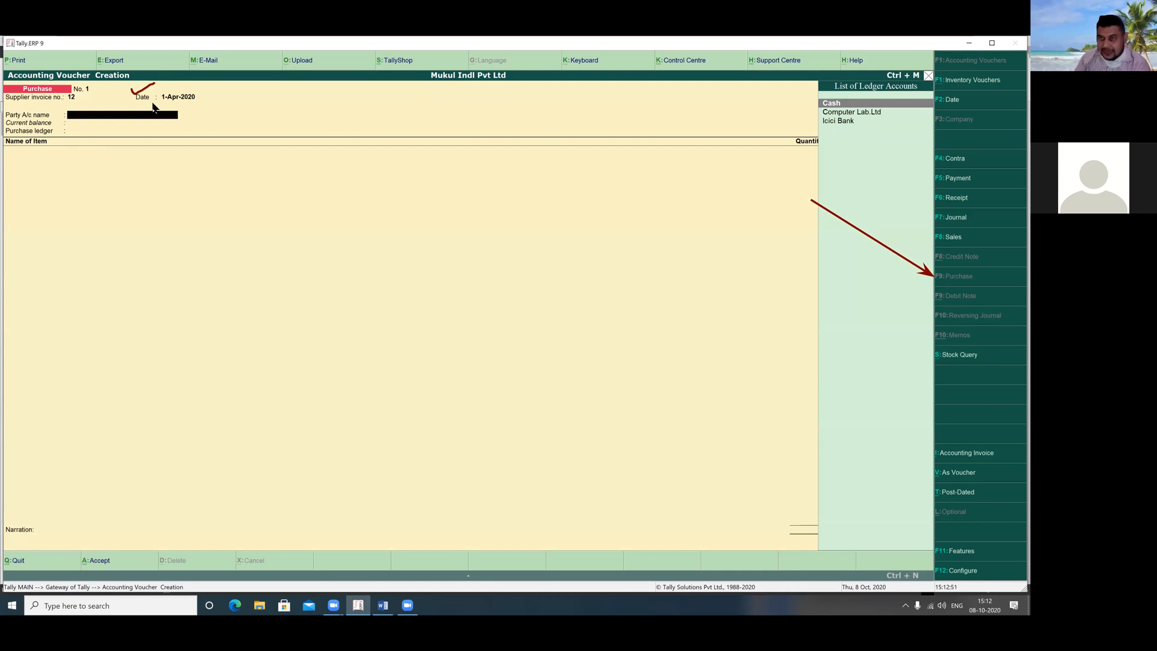
pyautogui.press('Down')
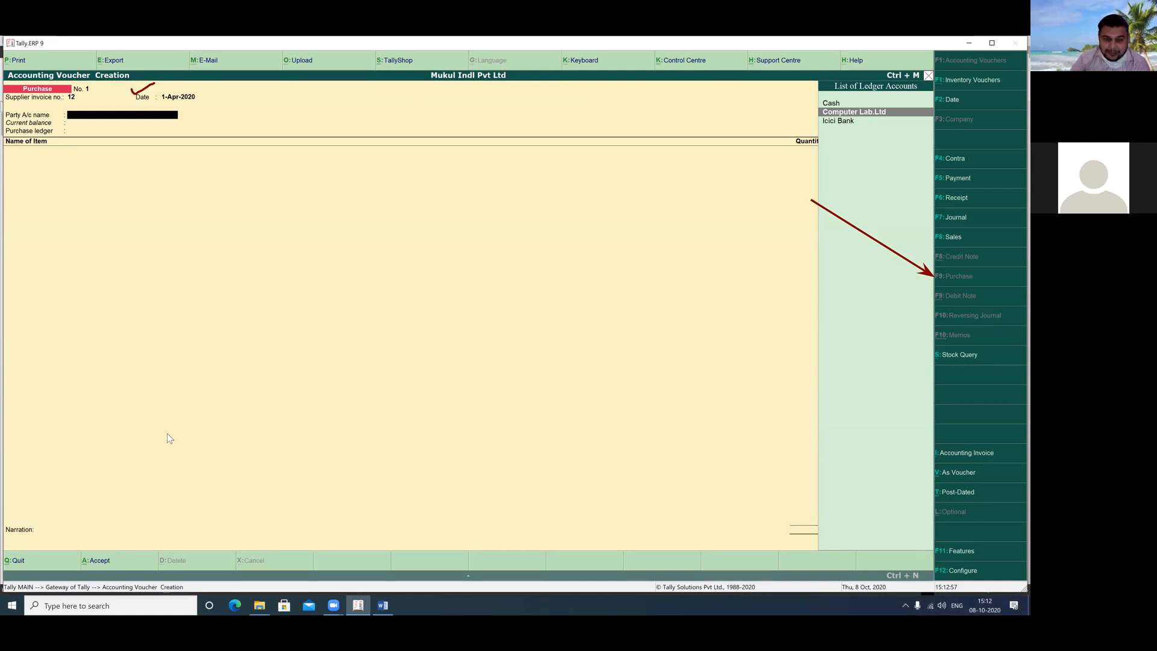
pyautogui.click(384, 605)
pyautogui.moveTo(457, 415); pyautogui.dragTo(596, 448)
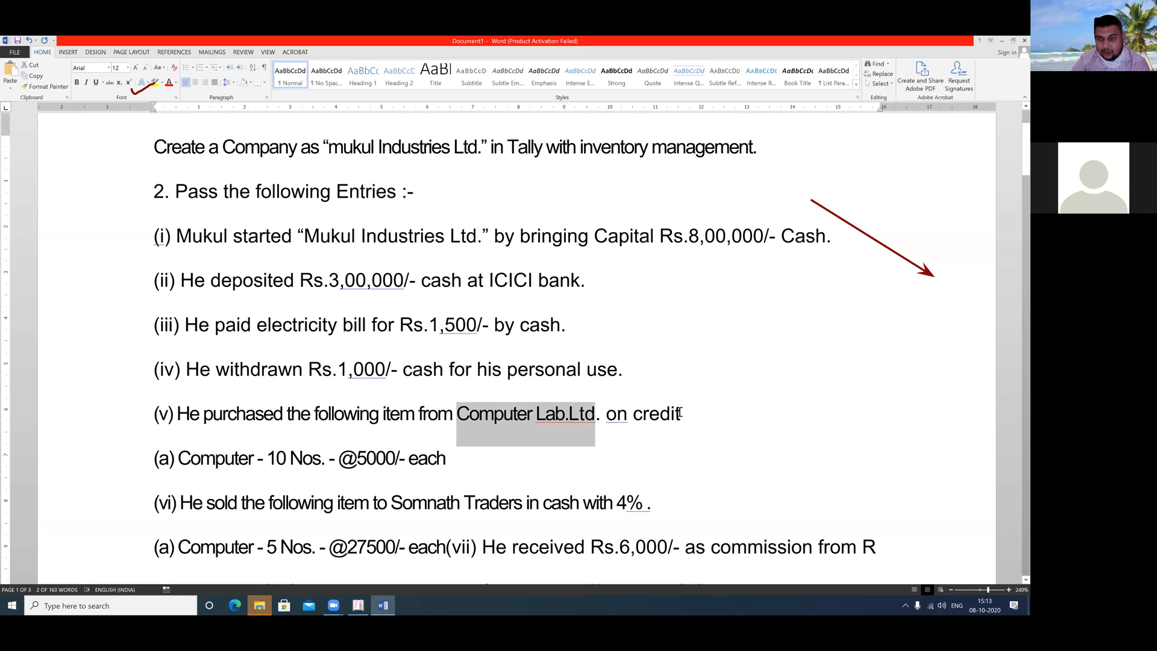
# Highlight 'on credit' in line (v) of the Word assignment, then return to the Tally voucher
pyautogui.moveTo(606, 414); pyautogui.dragTo(687, 416)
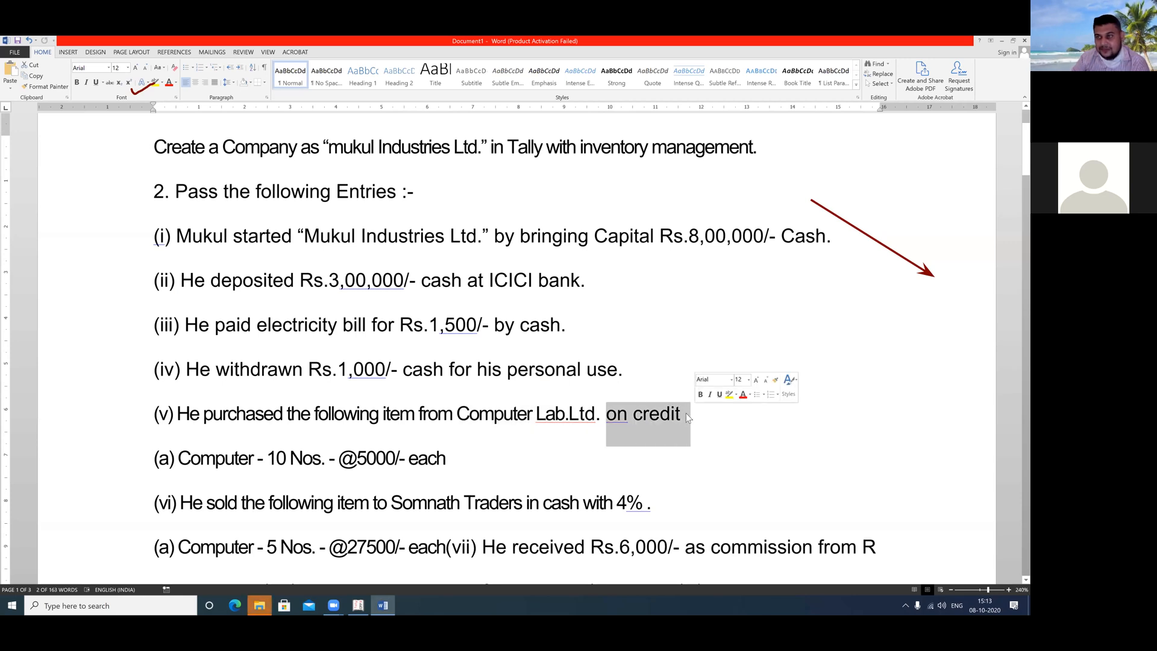
pyautogui.click(291, 501)
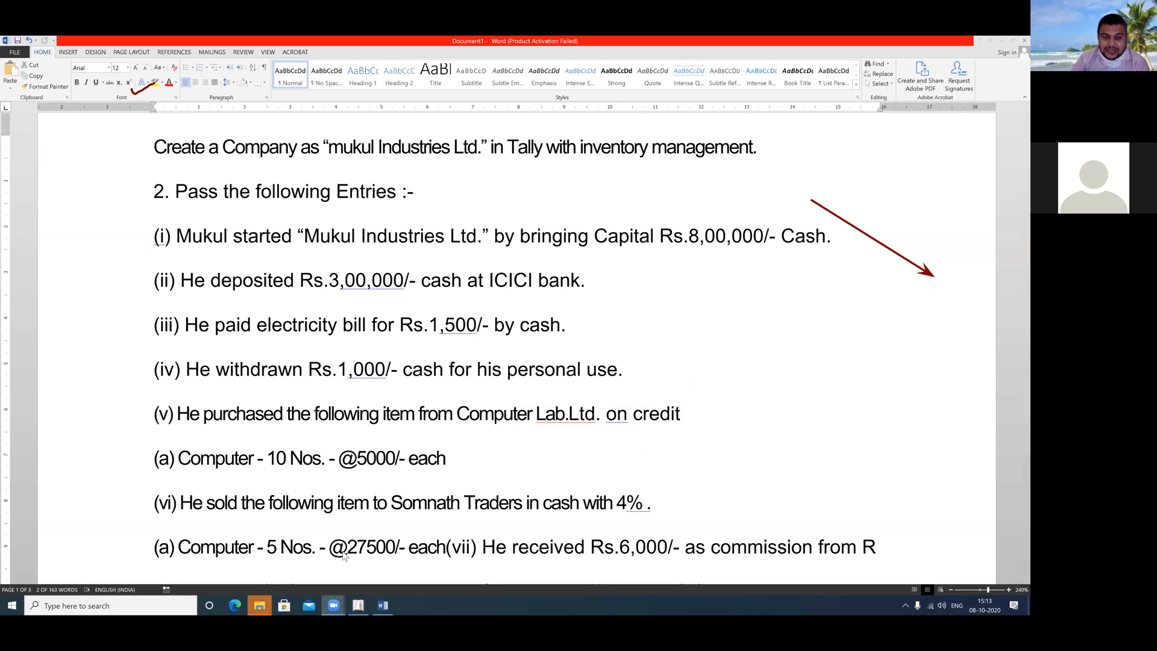
pyautogui.click(357, 605)
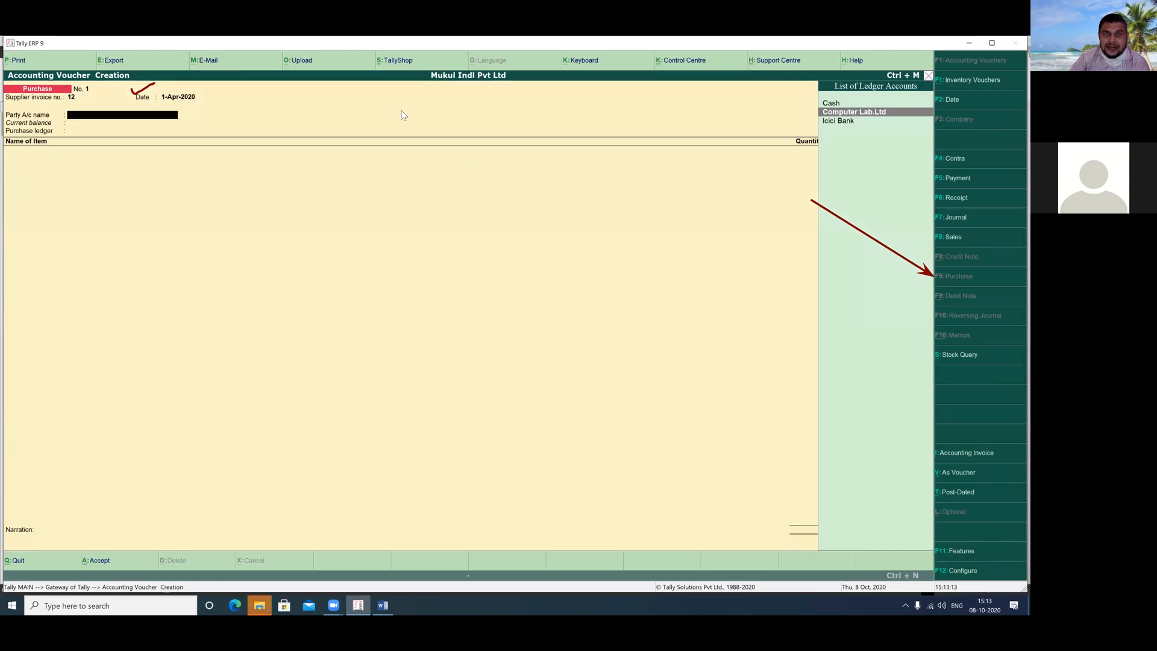
# Select Computer Lab.Ltd as the supplier party and accept its party details
pyautogui.moveTo(62, 105)
pyautogui.mouseDown()
pyautogui.moveTo(132, 126)
pyautogui.moveTo(194, 122)
pyautogui.mouseUp()
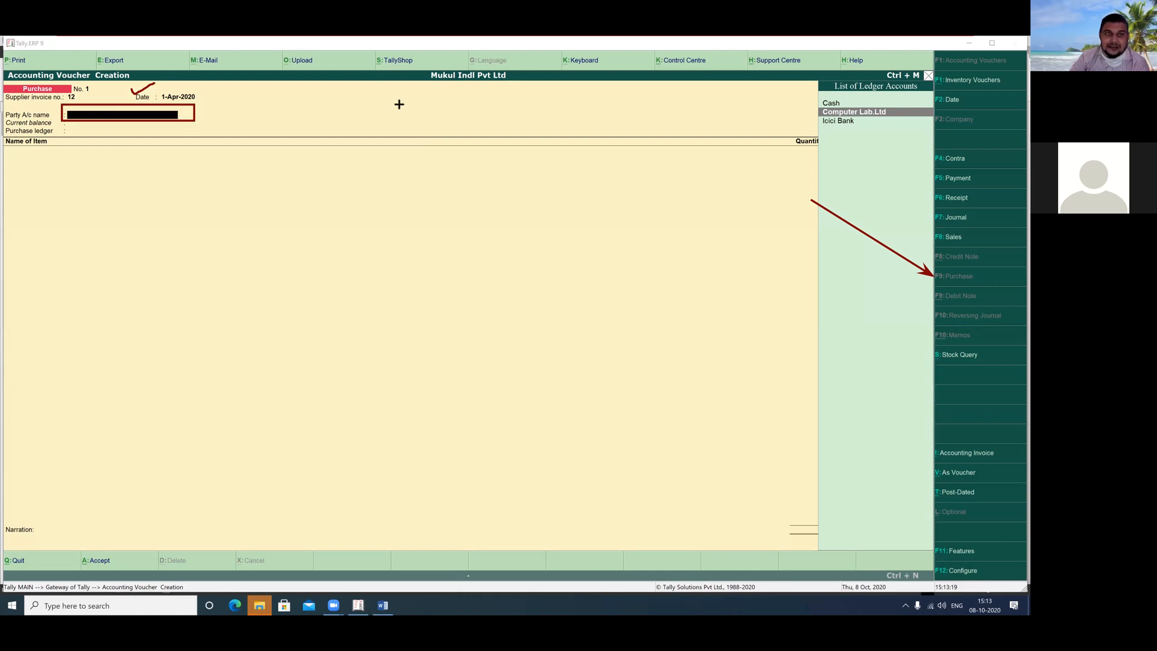
pyautogui.click(615, 104)
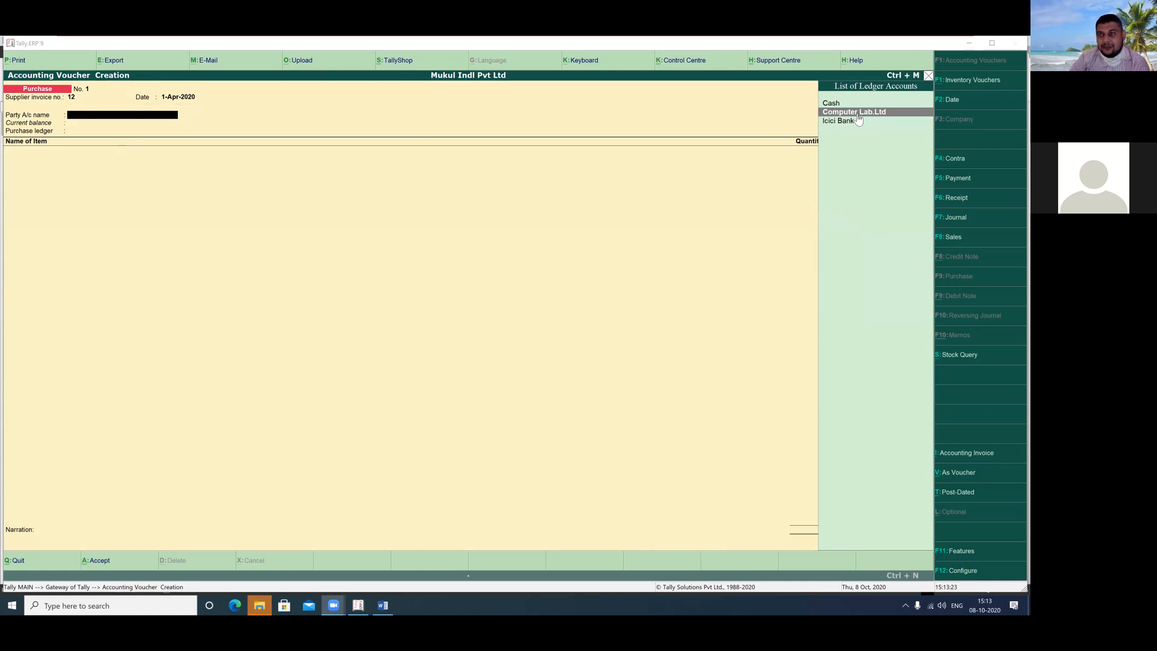
pyautogui.doubleClick(858, 111)
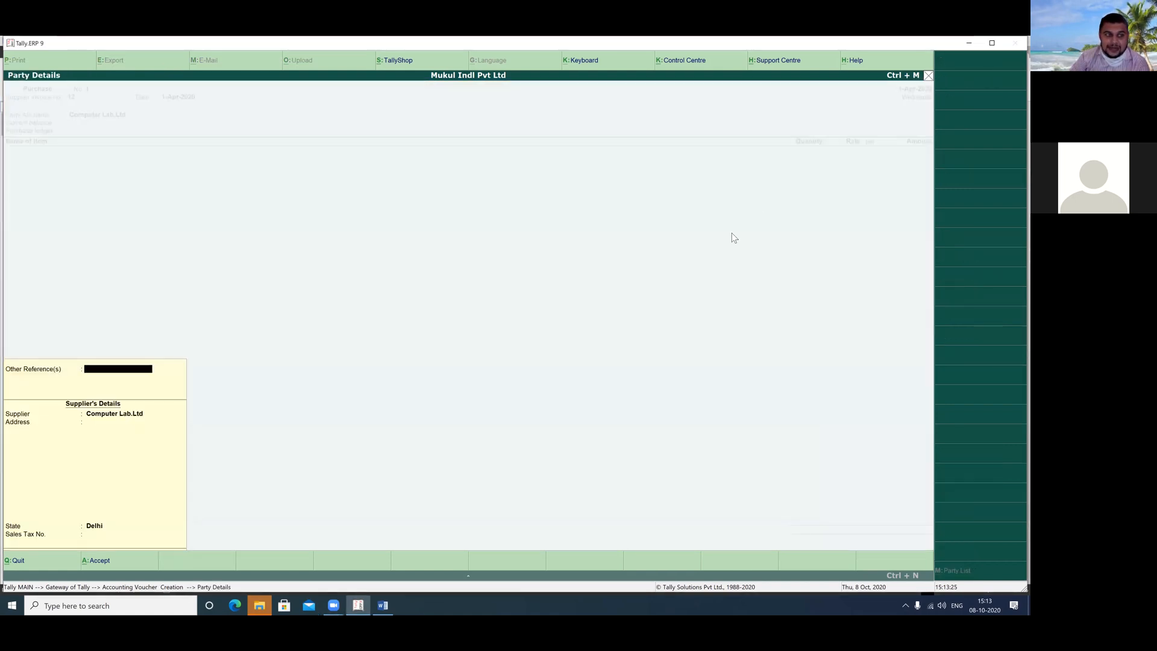
pyautogui.press('Return')
pyautogui.press('Return')
pyautogui.press('Return')
pyautogui.press('Return')
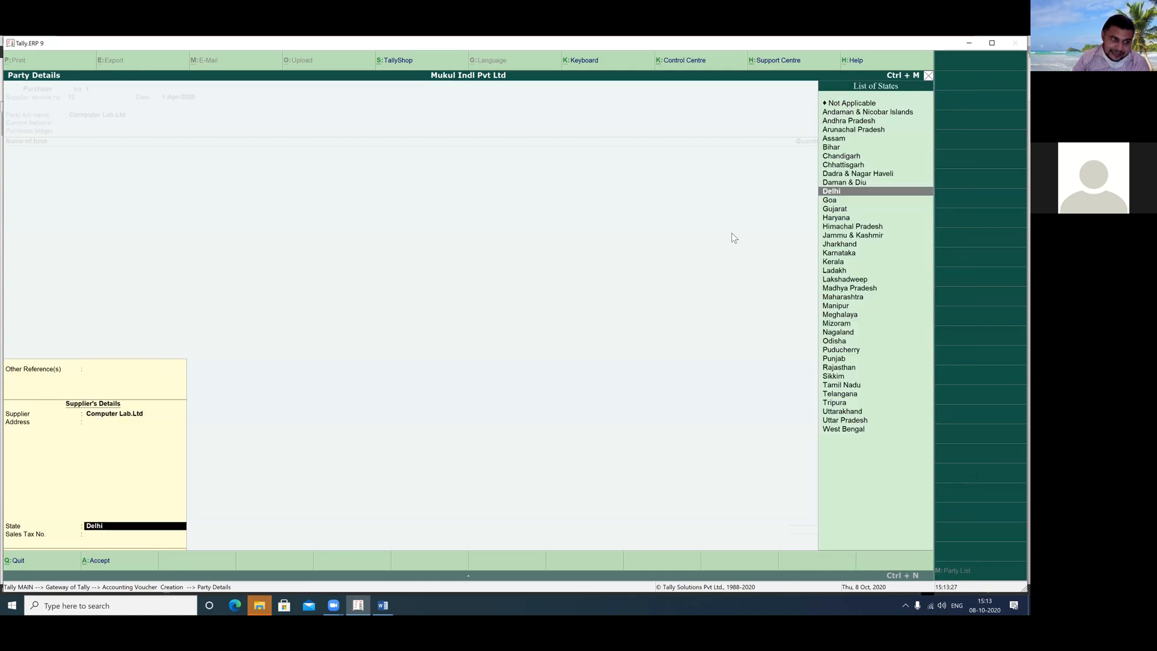
pyautogui.press('Return')
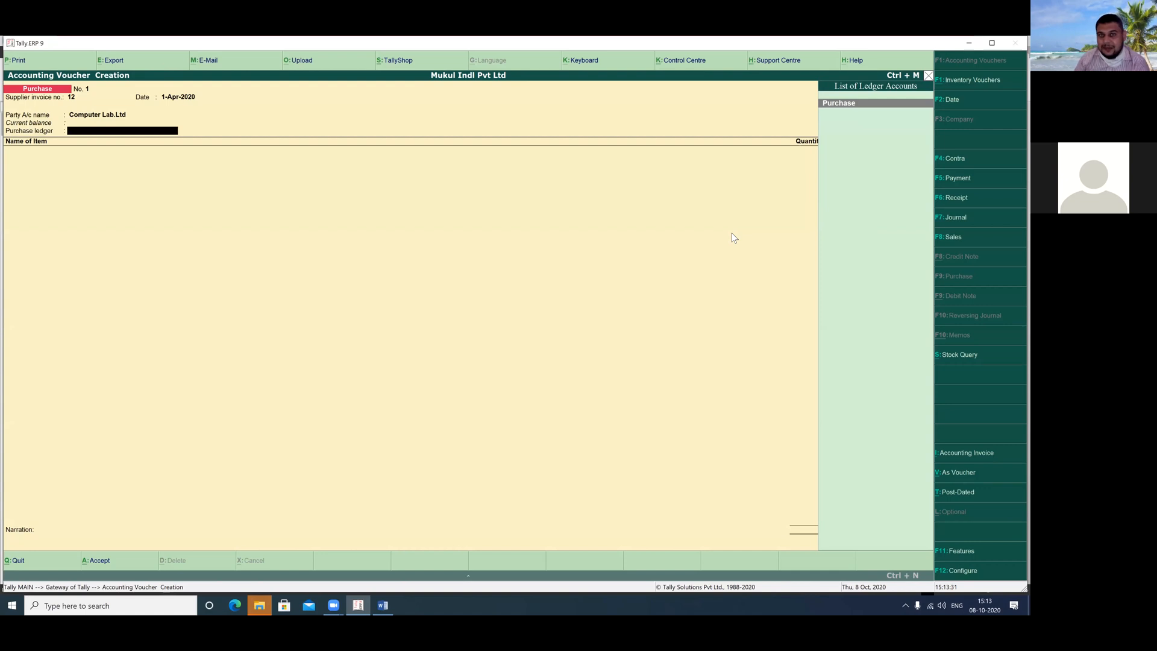
# Accept Purchase as the ledger and add stock item Computer with quantity 10 nos
pyautogui.press('Return')
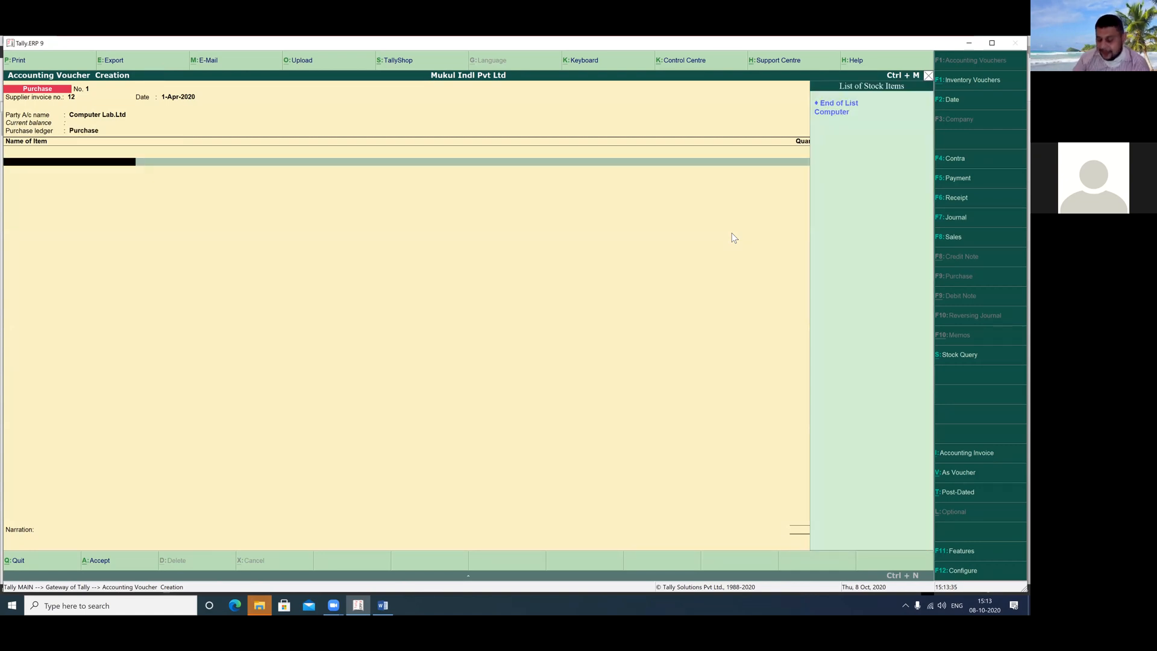
pyautogui.press('Down')
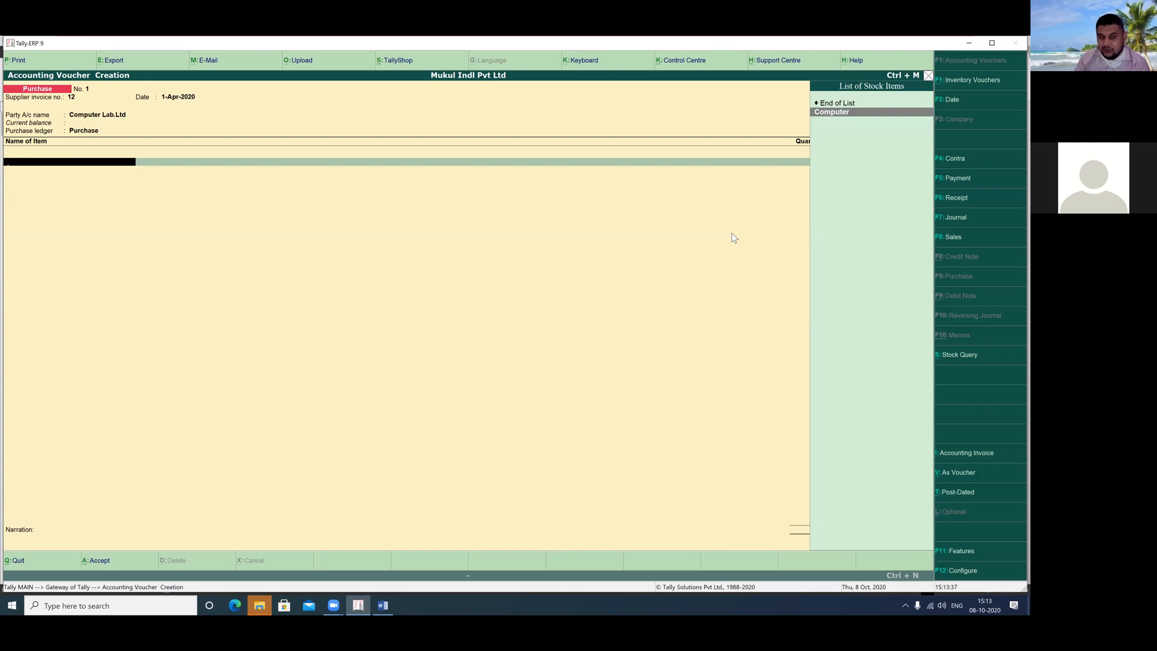
pyautogui.press('Return')
pyautogui.write('10')
pyautogui.press('Return')
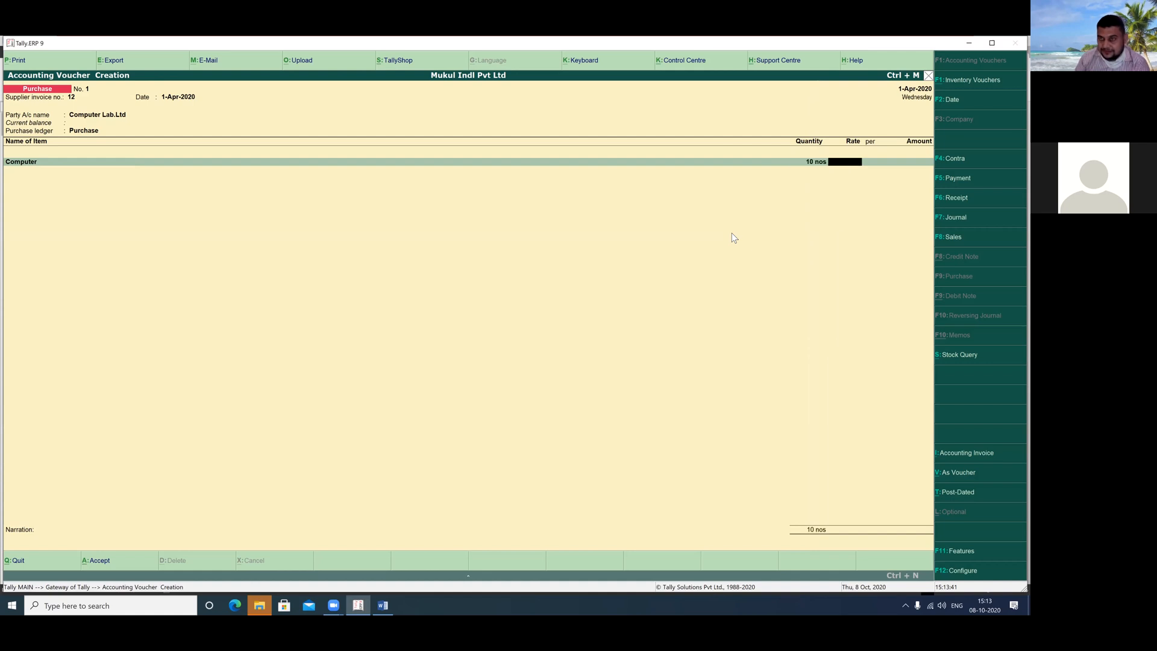
pyautogui.click(384, 605)
pyautogui.click(483, 453)
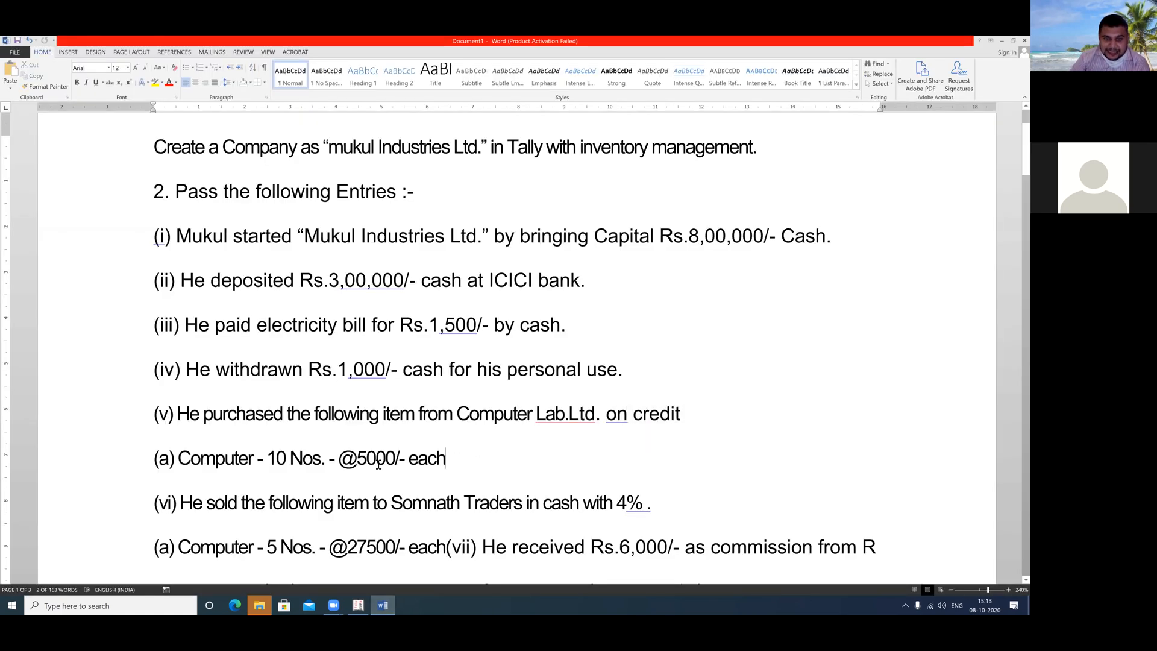
pyautogui.moveTo(339, 458); pyautogui.dragTo(408, 460)
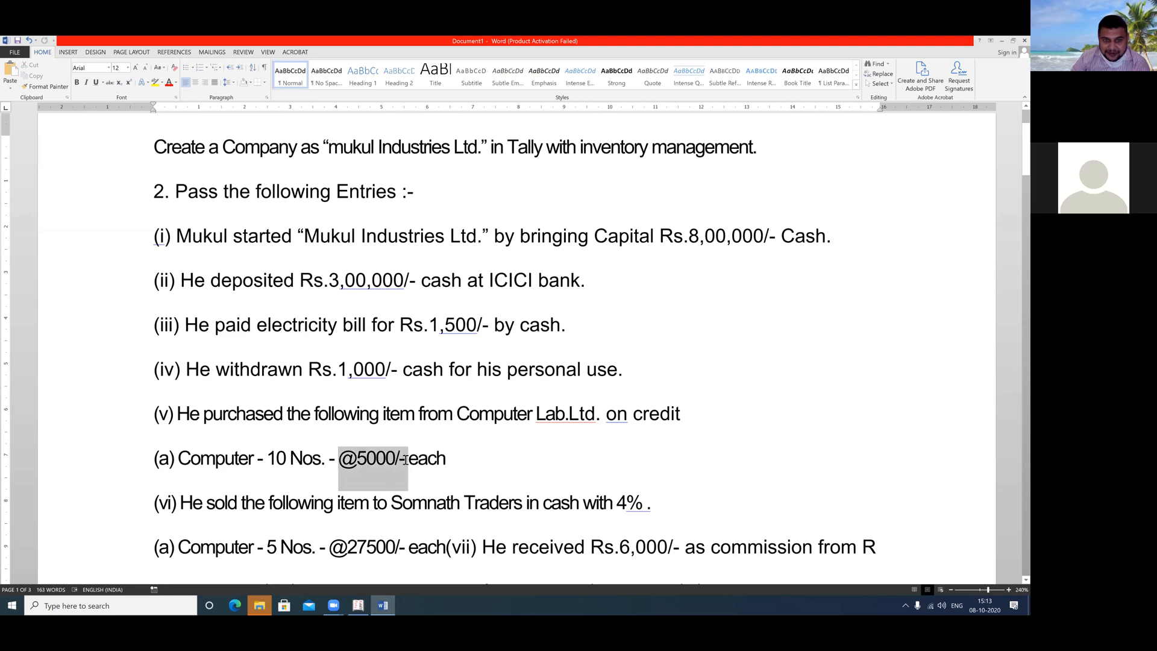
pyautogui.click(358, 604)
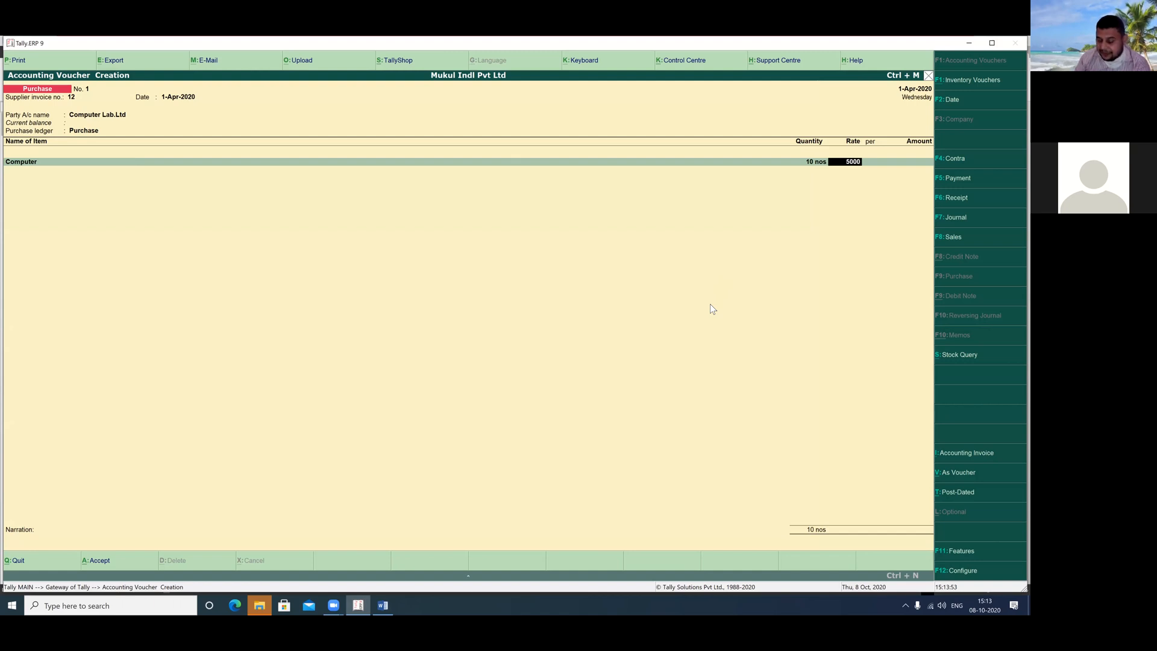
# Accept rate 5000 for a 50,000.00 amount, save purchase voucher No. 1, and exit voucher entry
pyautogui.press('Return')
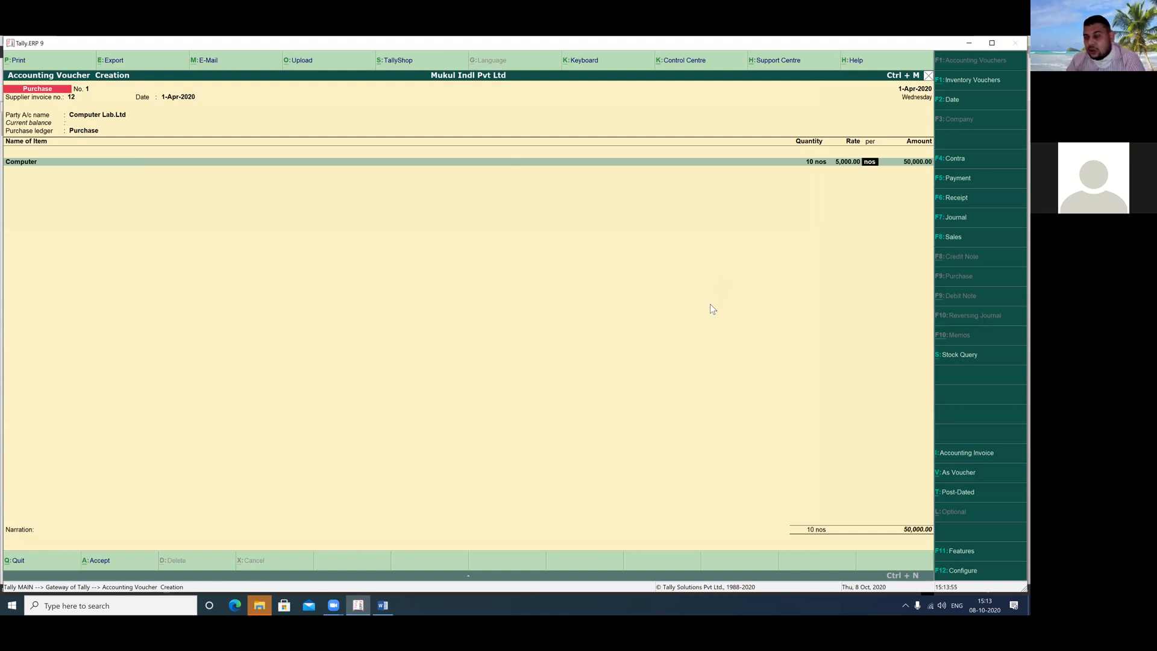
pyautogui.press('Return')
pyautogui.press('Return')
pyautogui.press('Return')
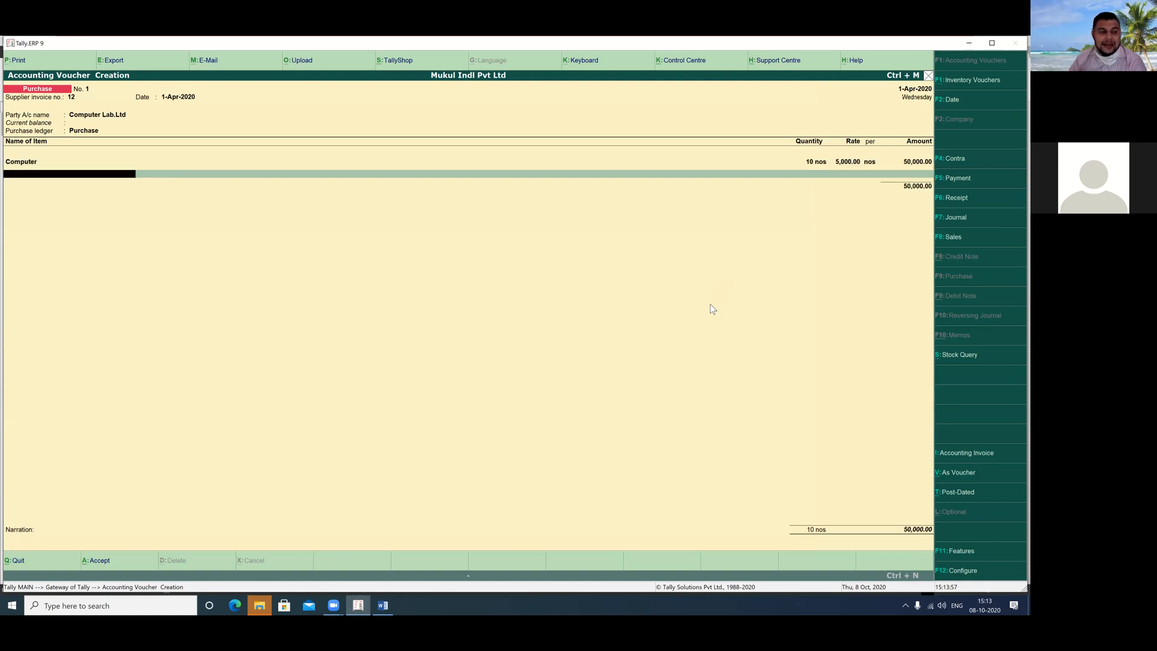
pyautogui.press('Return')
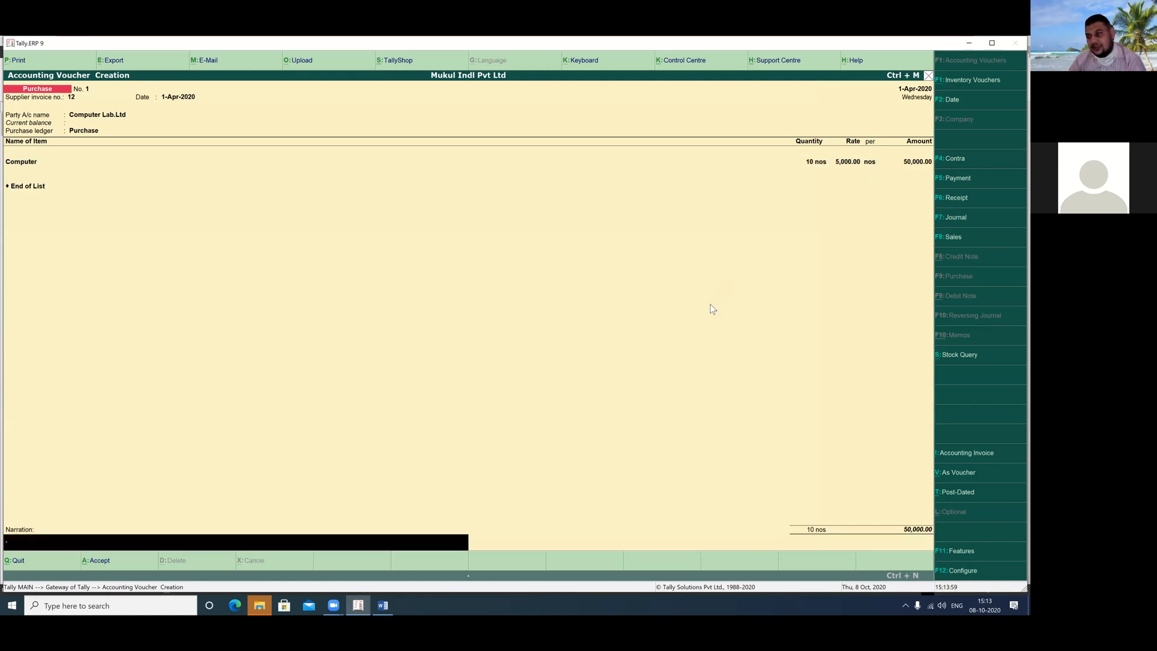
pyautogui.press('Return')
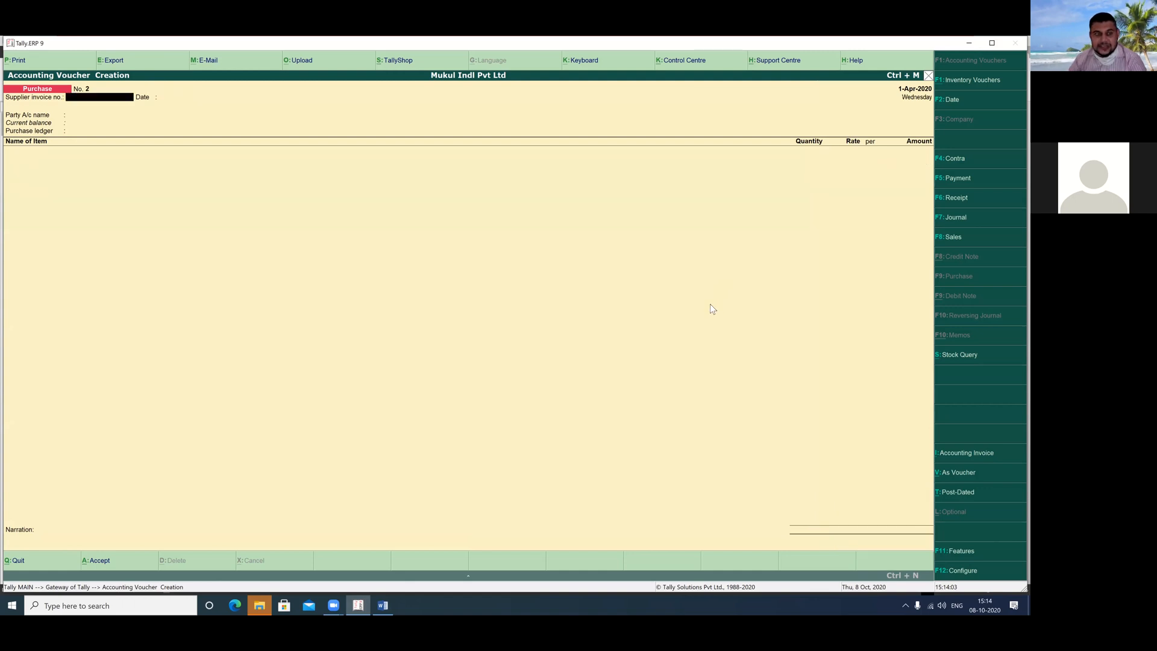
pyautogui.press('Escape')
# Open Stock Summary showing Computer: 10 nos at 5,000.00, value 50,000.00
pyautogui.press('Return')
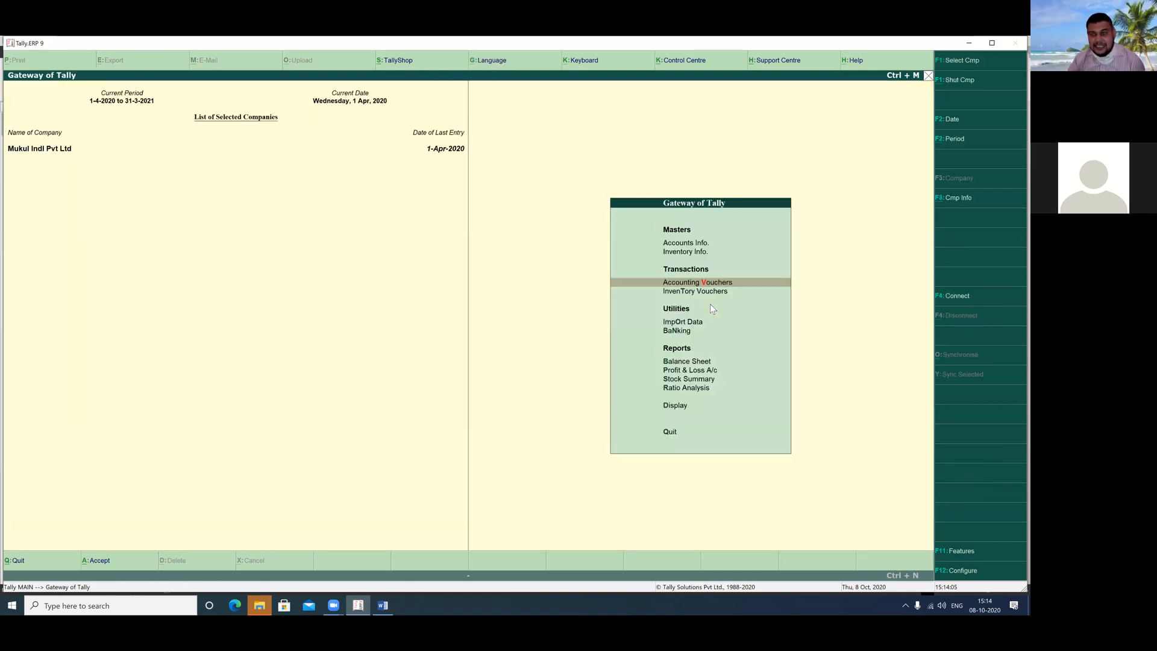
pyautogui.press('Down')
pyautogui.press('Down')
pyautogui.press('Down')
pyautogui.press('Down')
pyautogui.press('Down')
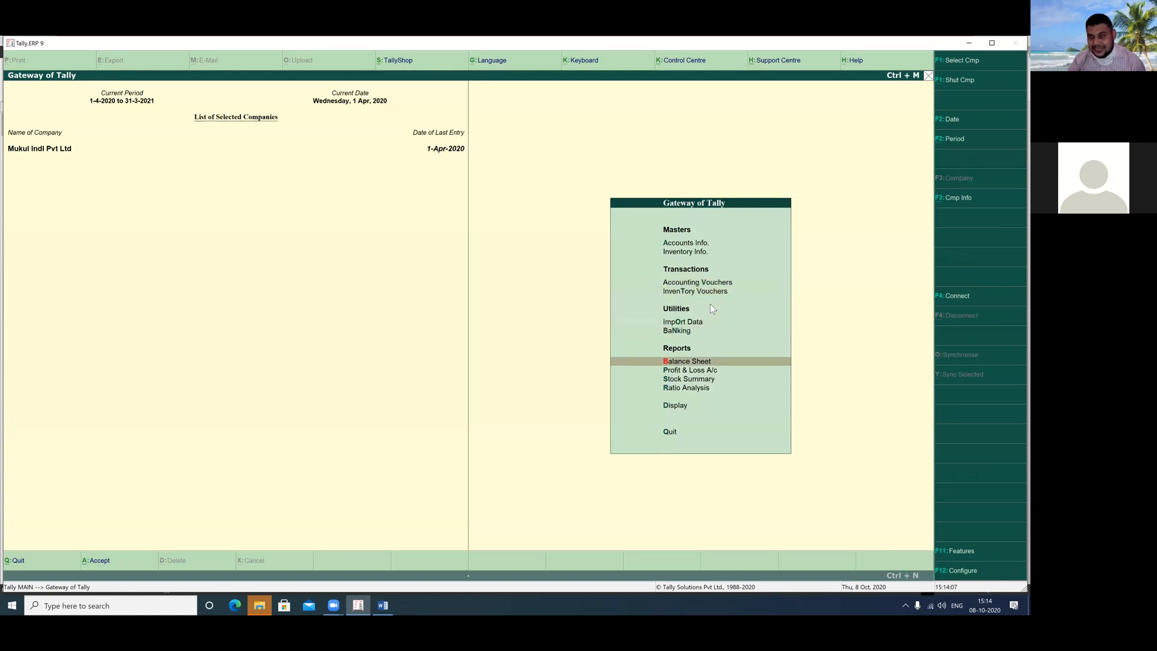
pyautogui.press('Down')
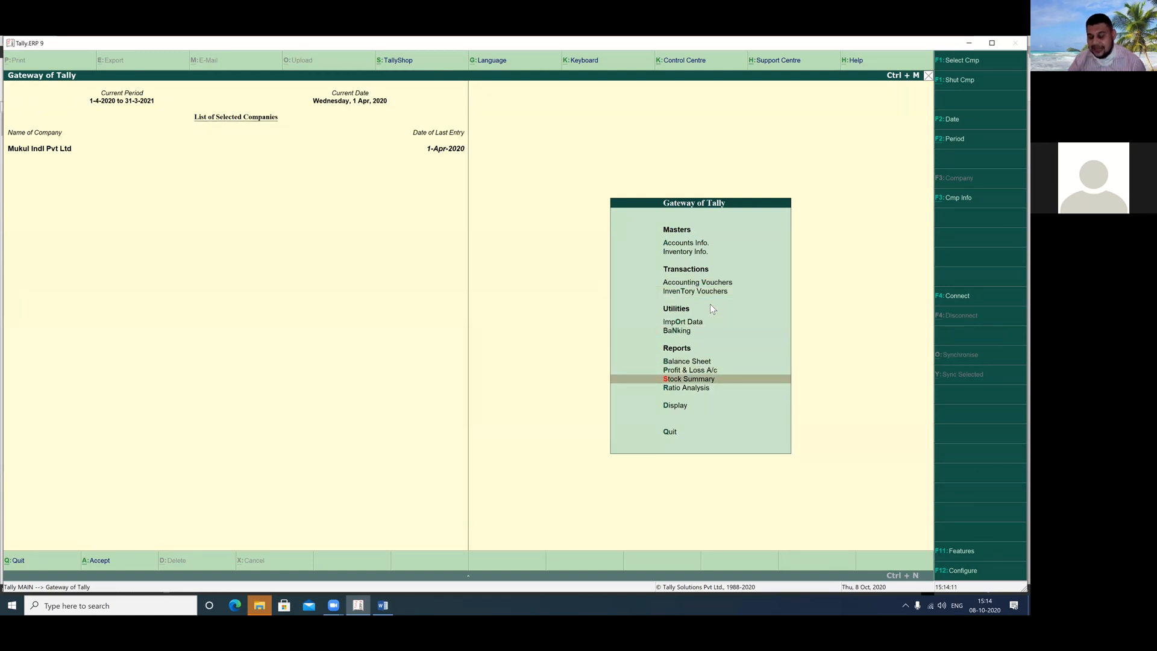
pyautogui.press('Return')
pyautogui.press('Return')
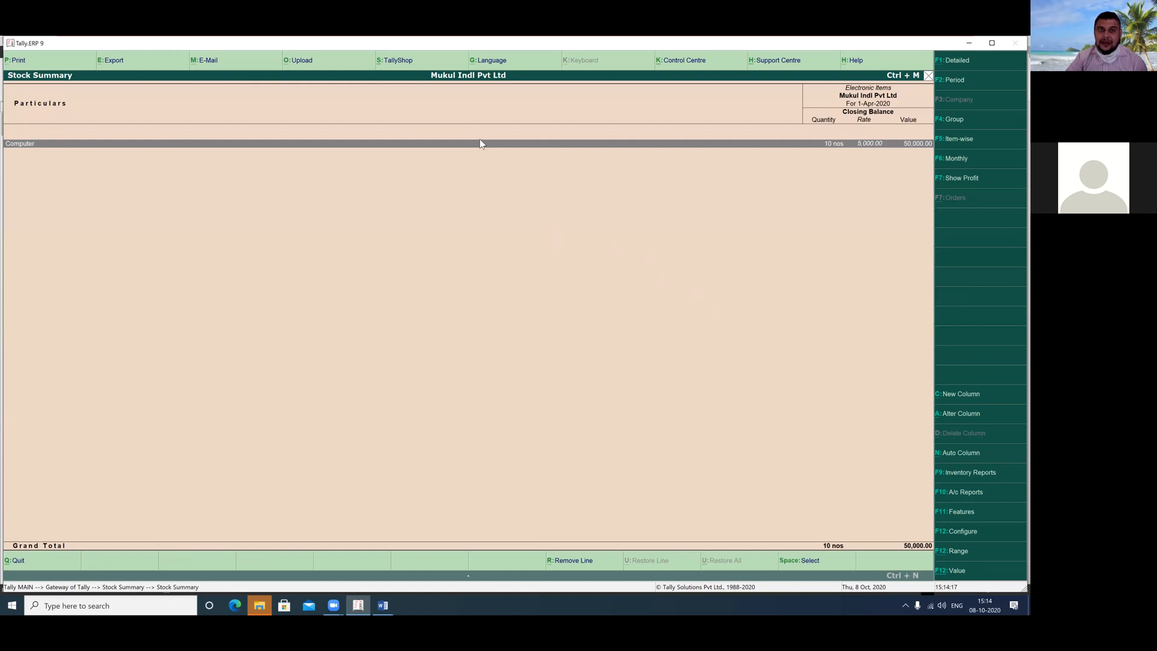
pyautogui.moveTo(804, 133); pyautogui.dragTo(940, 162)
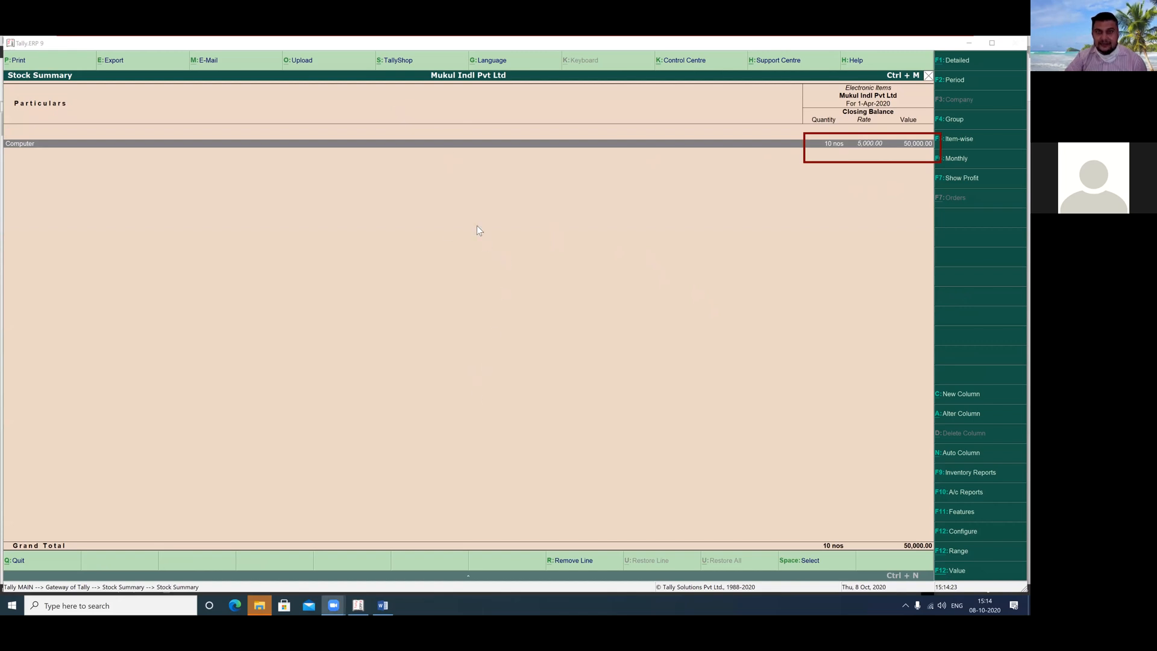
pyautogui.click(516, 206)
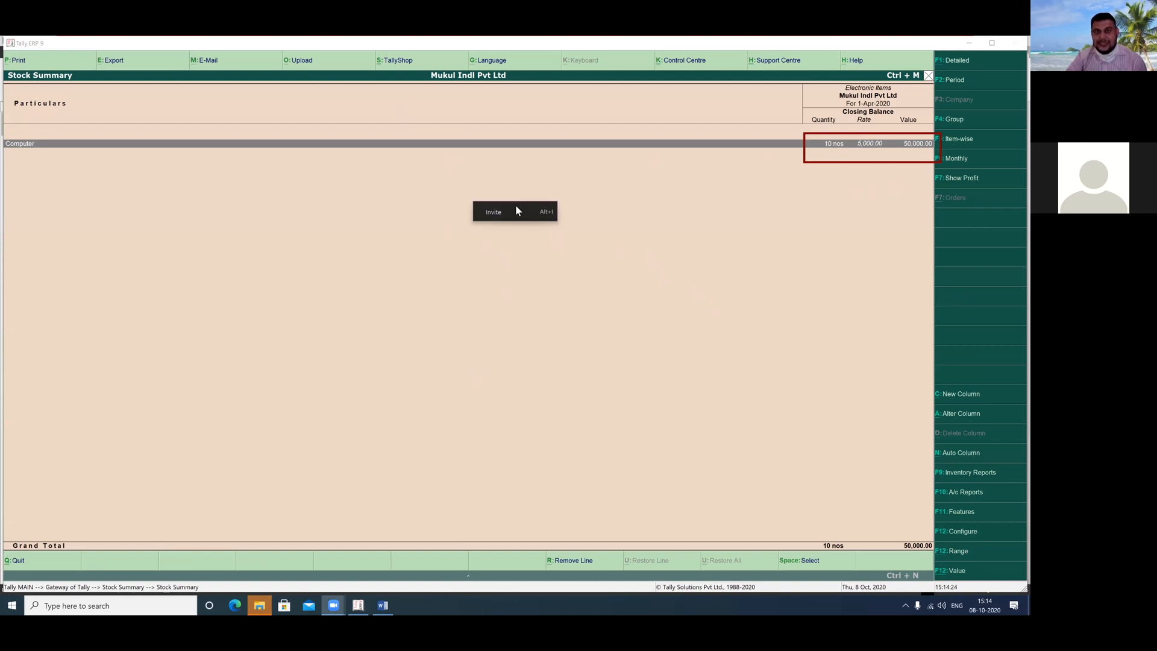